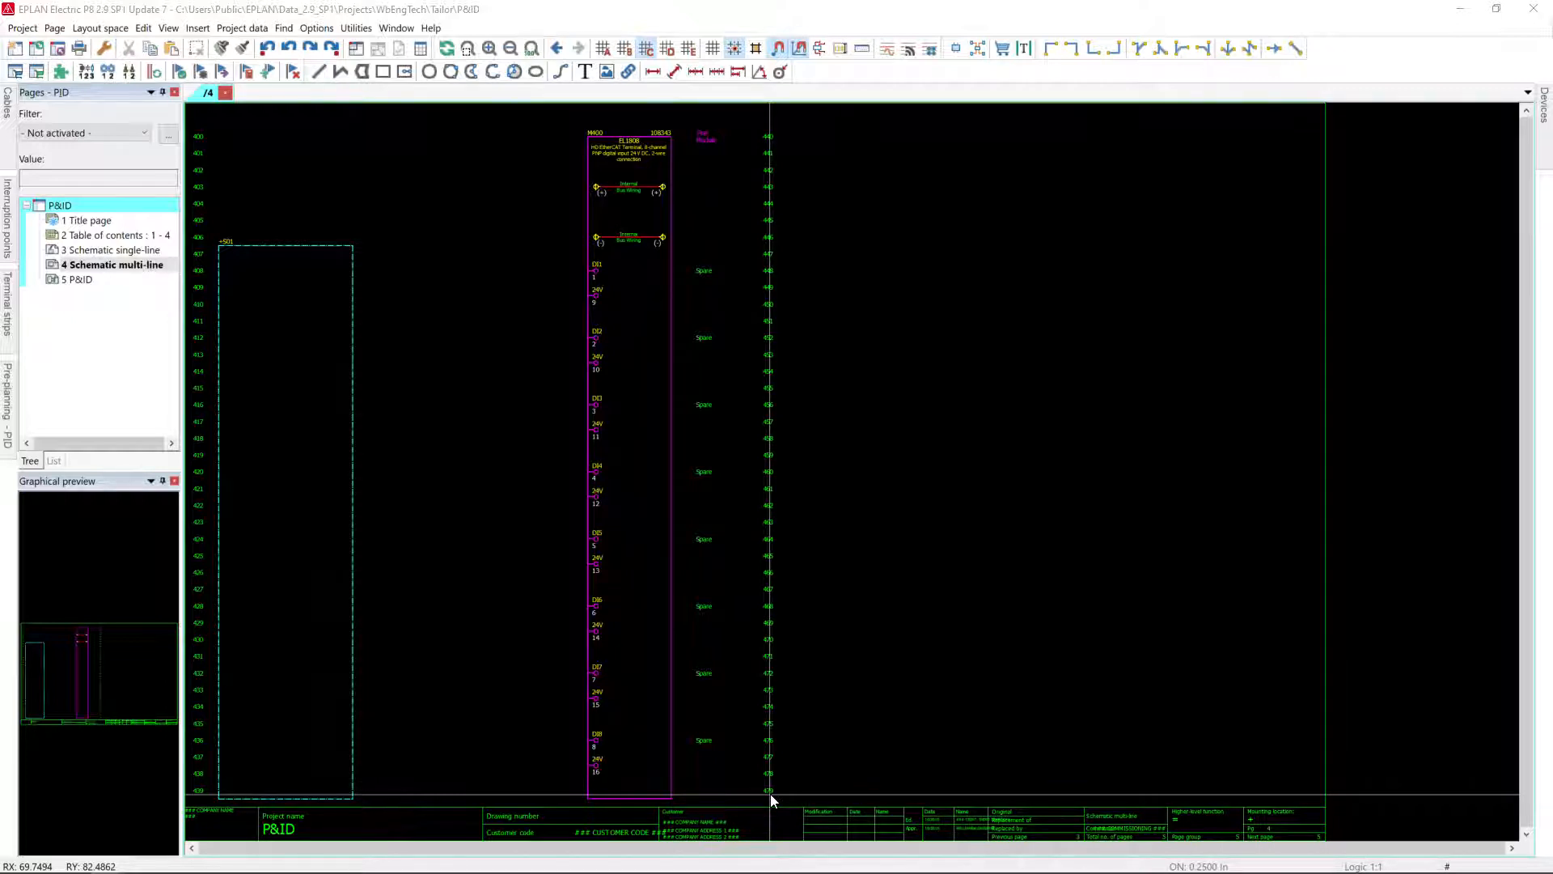
Check which basic project templates are available for creating a new project.
left_click(7, 217)
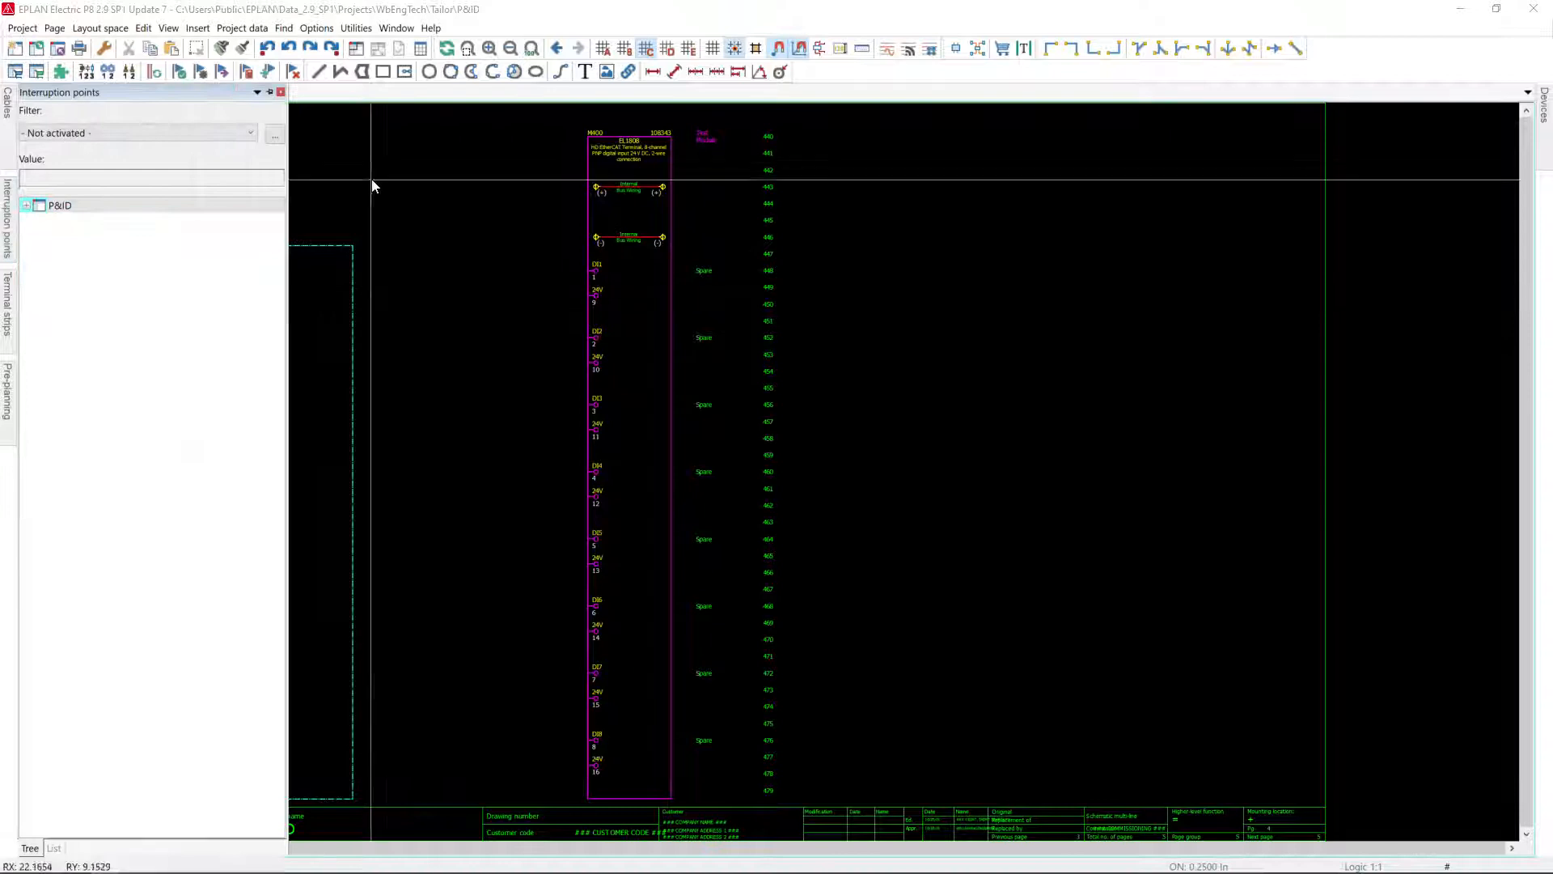
left_click(109, 209)
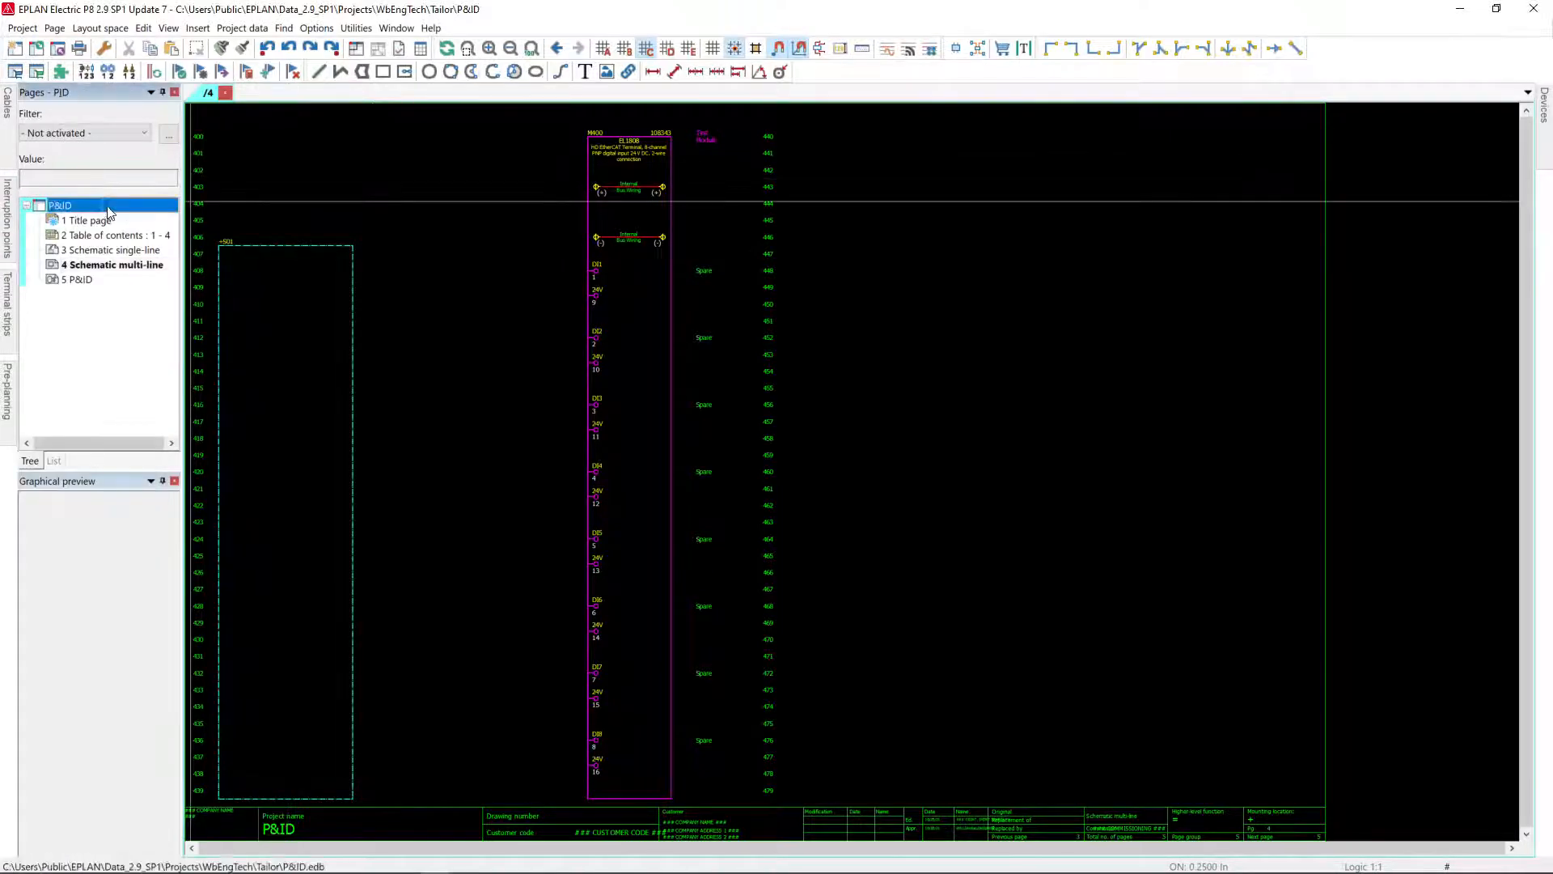
left_click(23, 28)
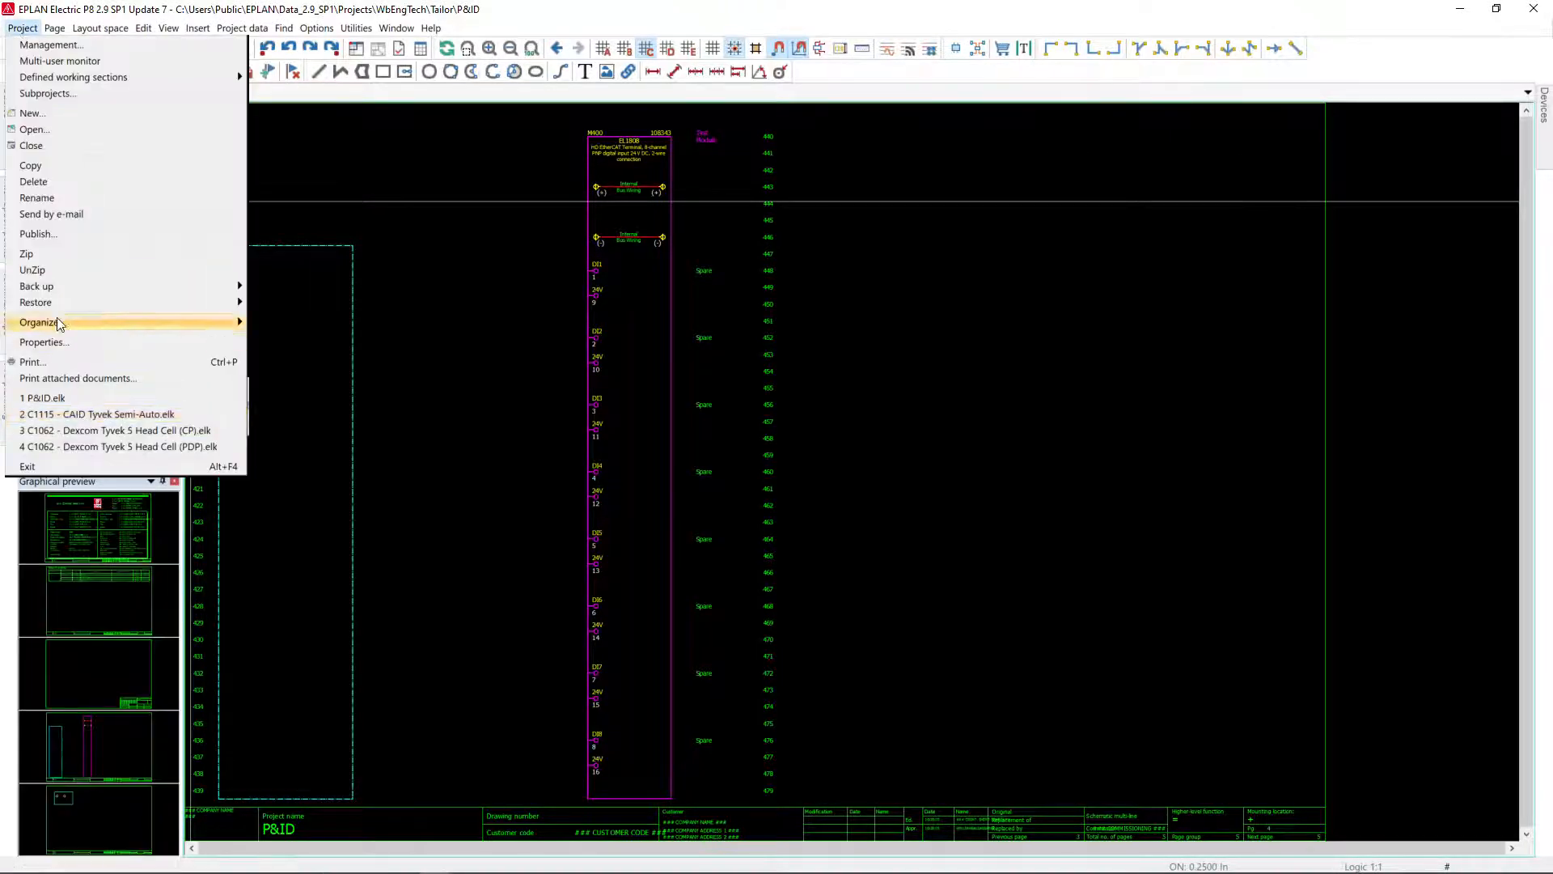
key("Escape")
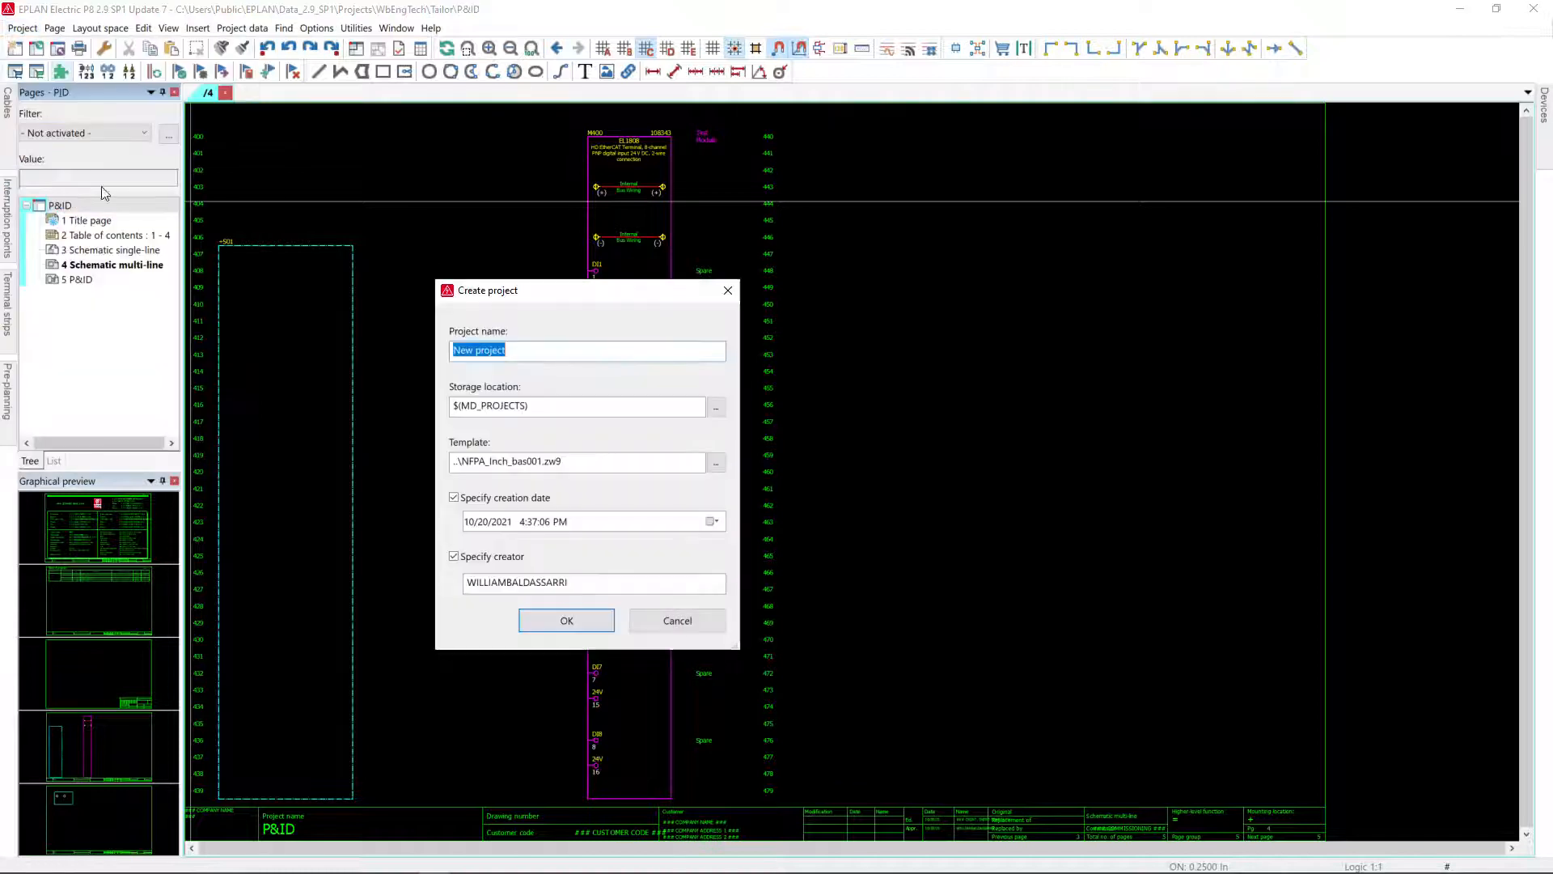
left_click(715, 462)
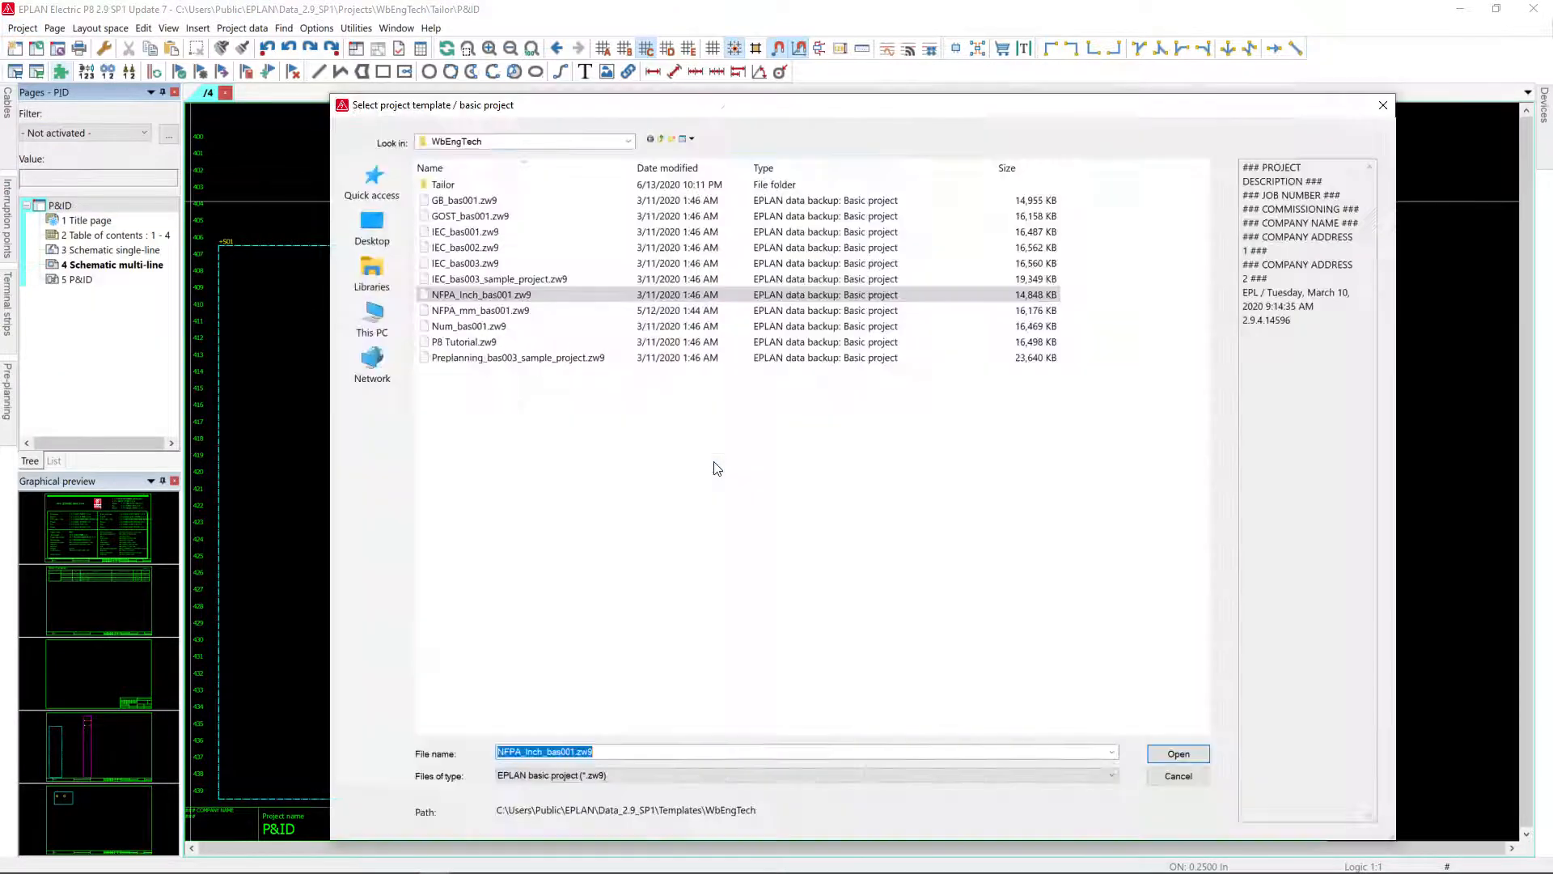
left_click(1177, 777)
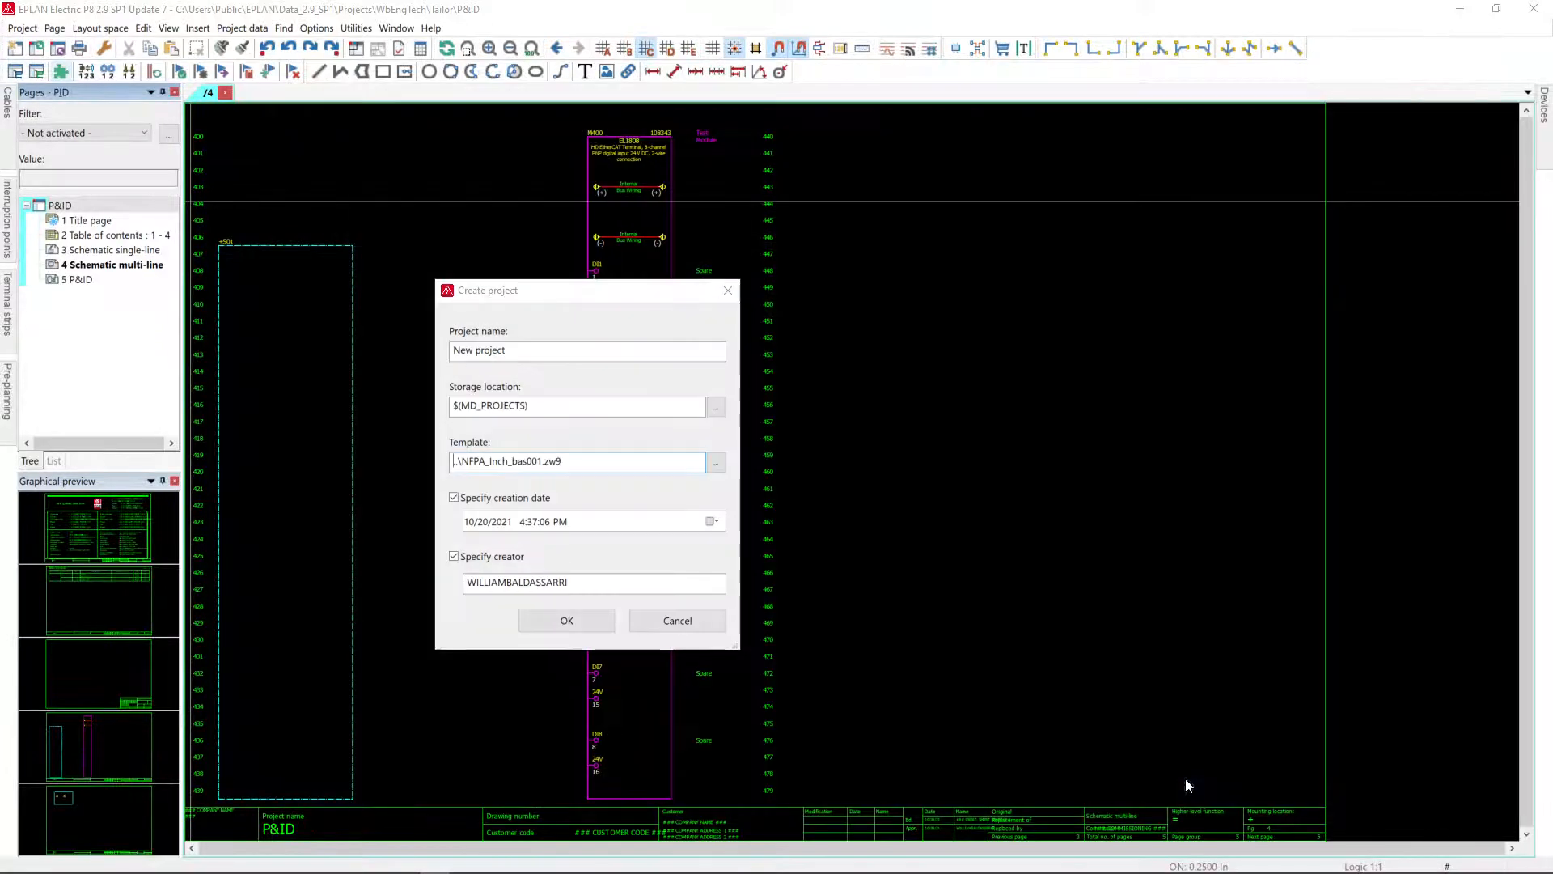
left_click(670, 620)
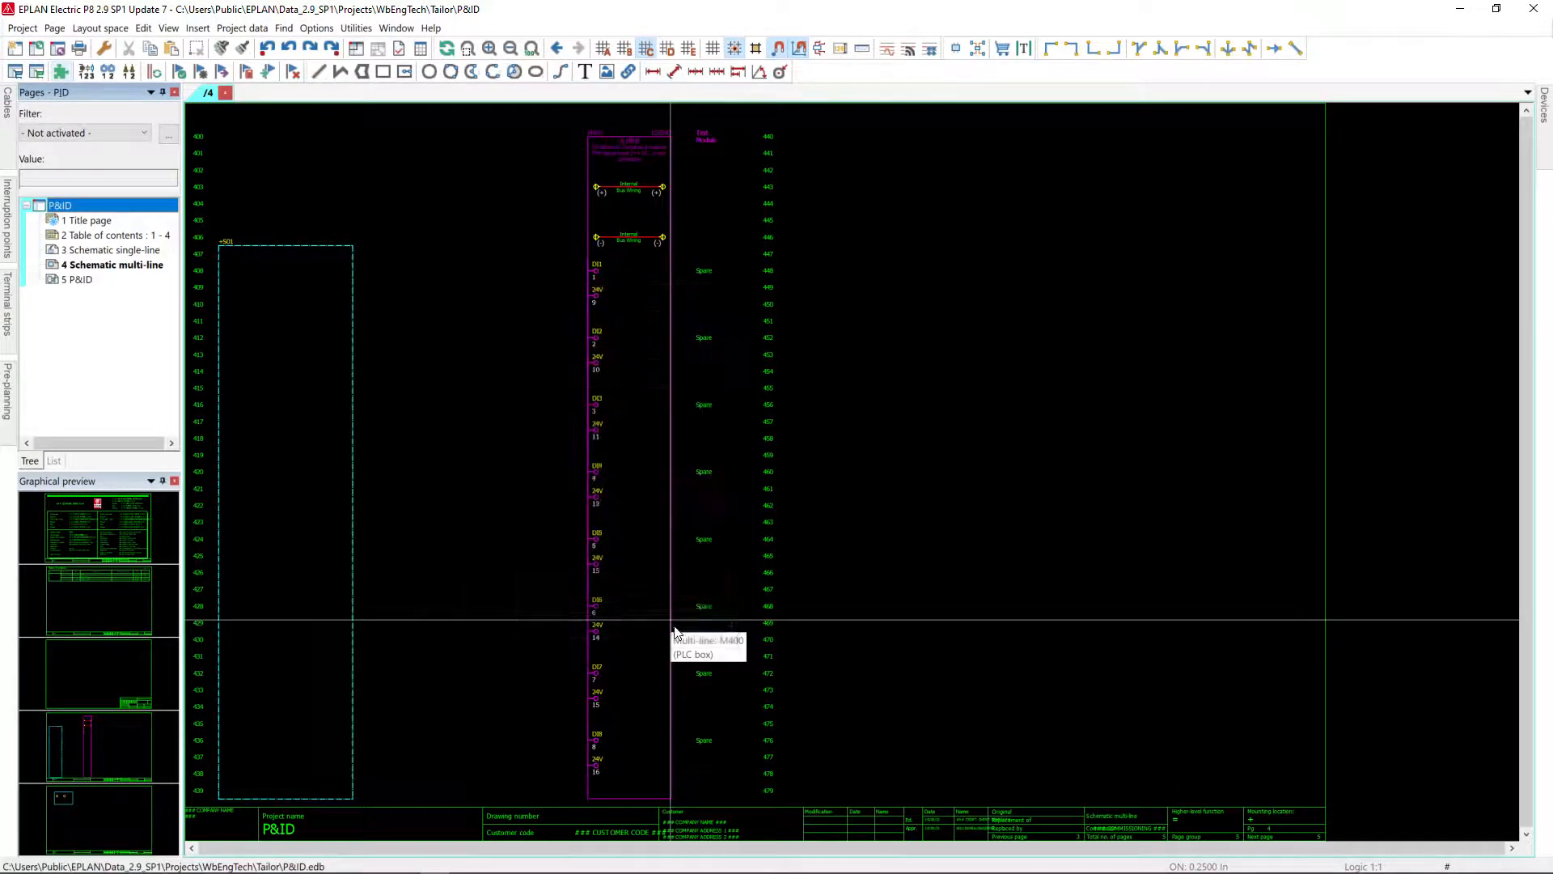
Examine the EL1808 PLC box on page 4, Schematic multi-line.
left_click(111, 268)
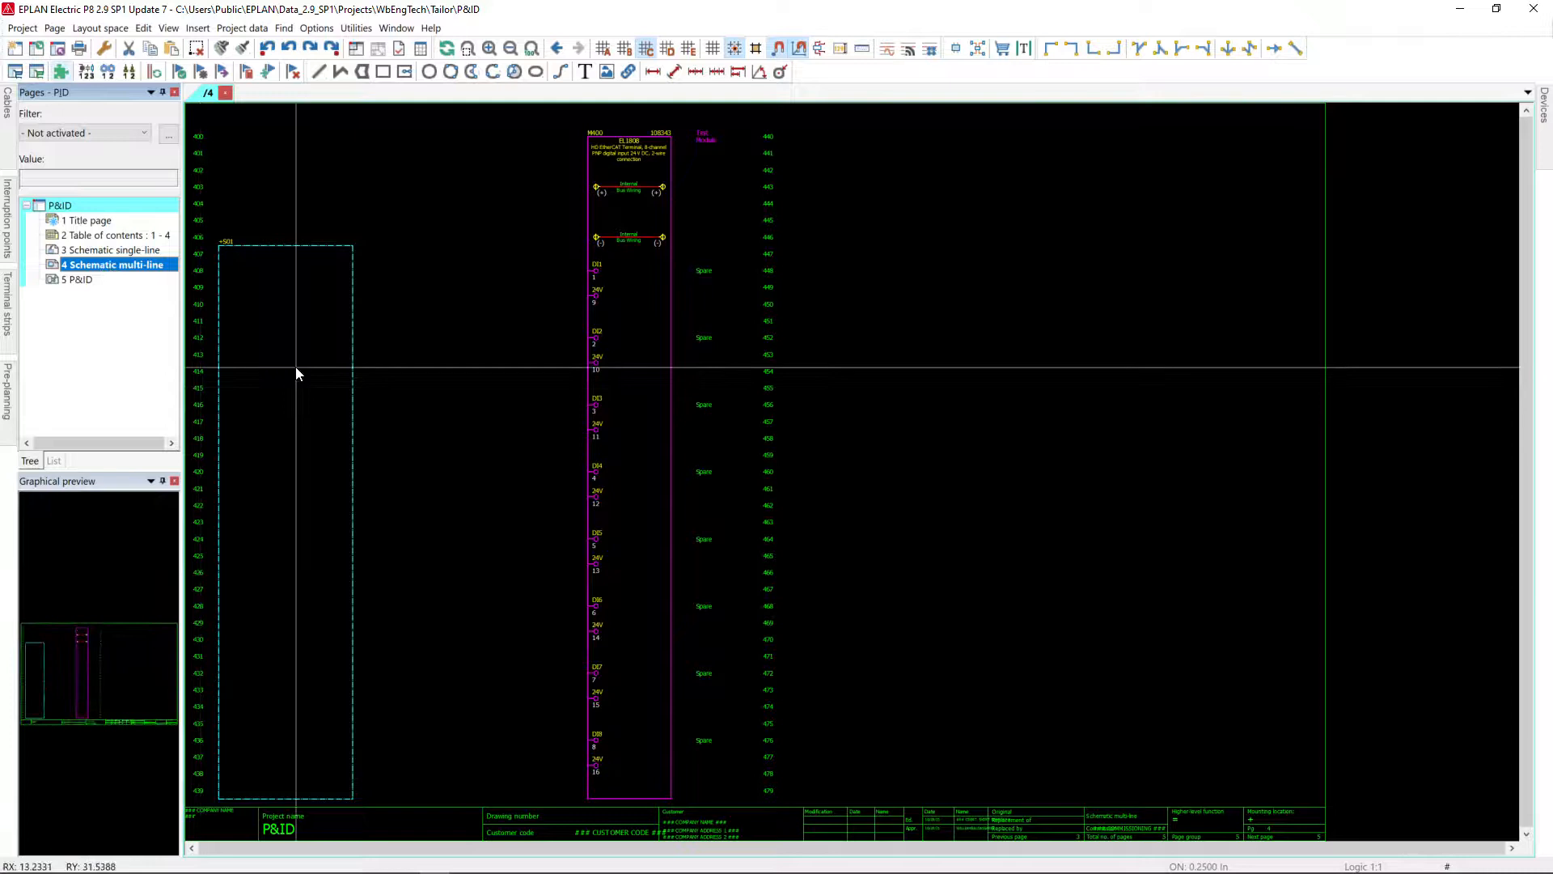
left_click_drag(532, 117, 726, 657)
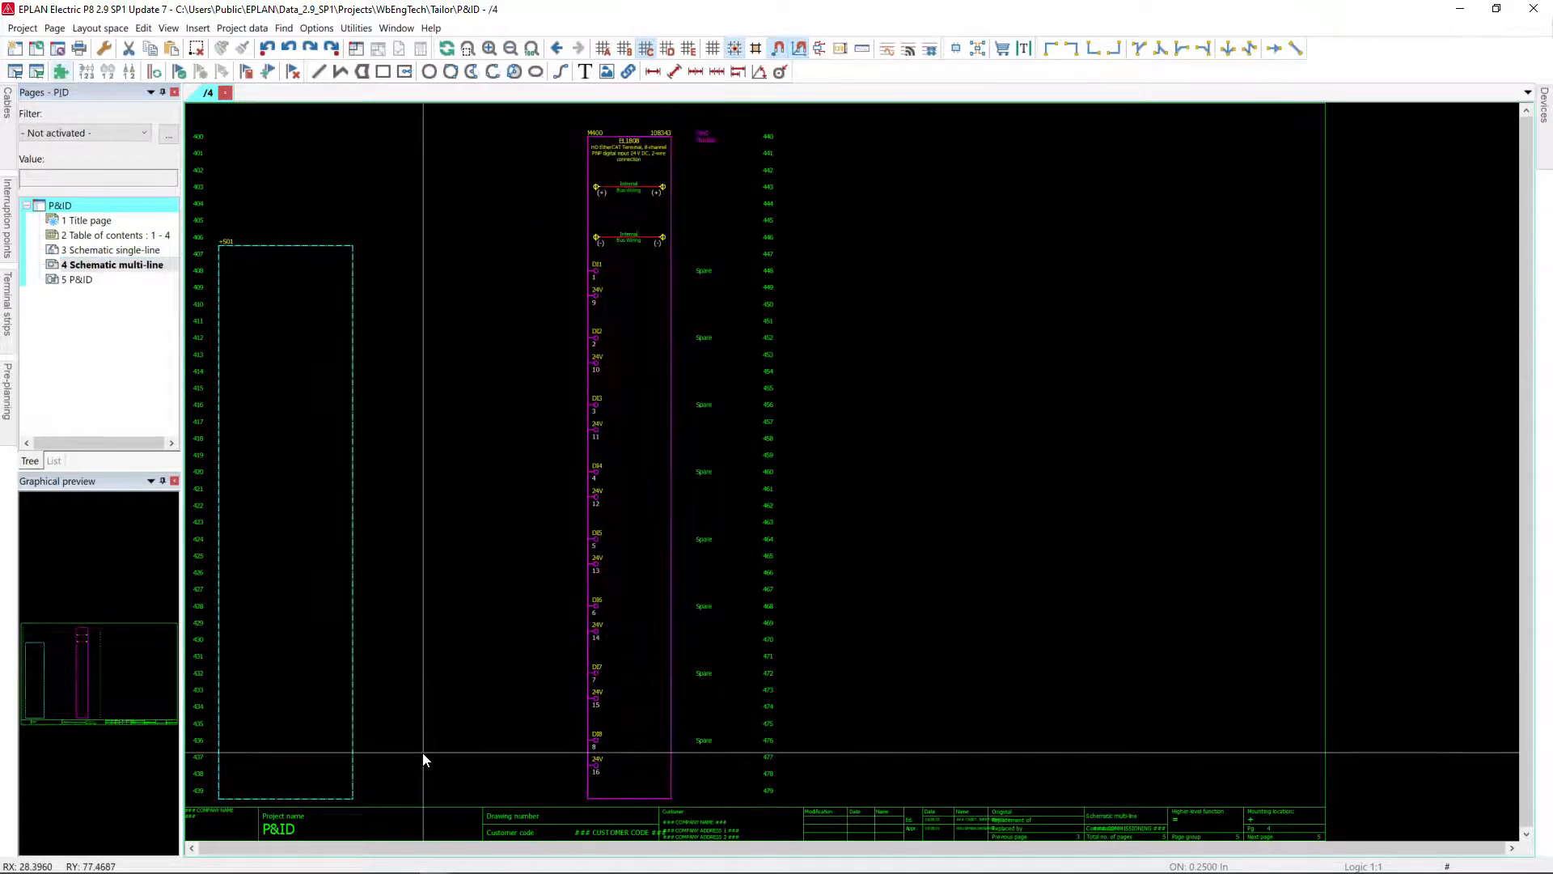
scroll(667, 158, "up", 3)
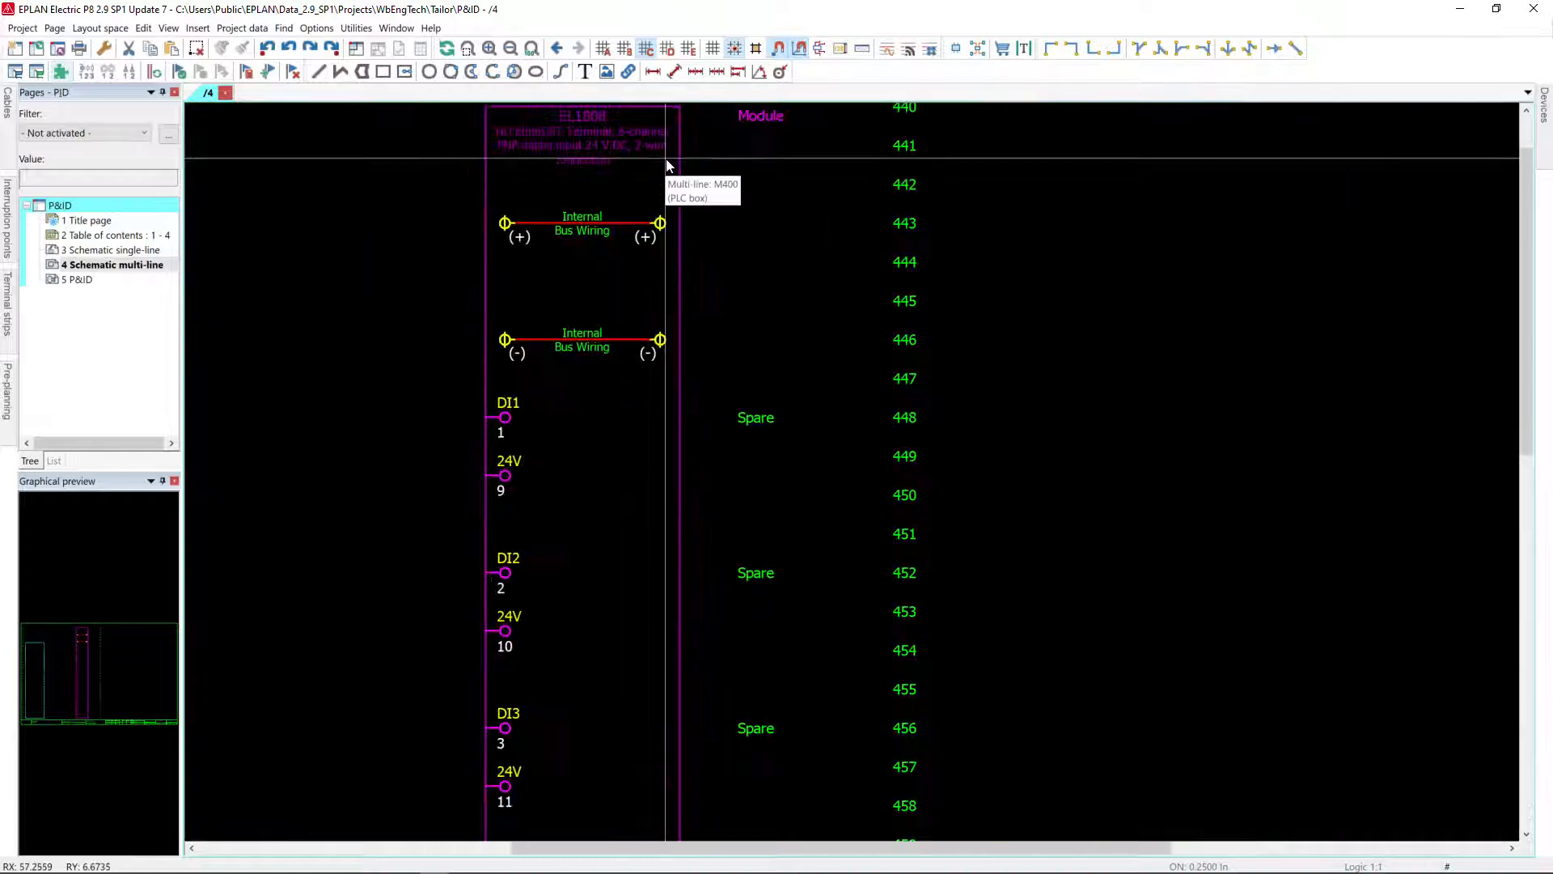
middle_click_drag(667, 158, 684, 304)
left_click(347, 323)
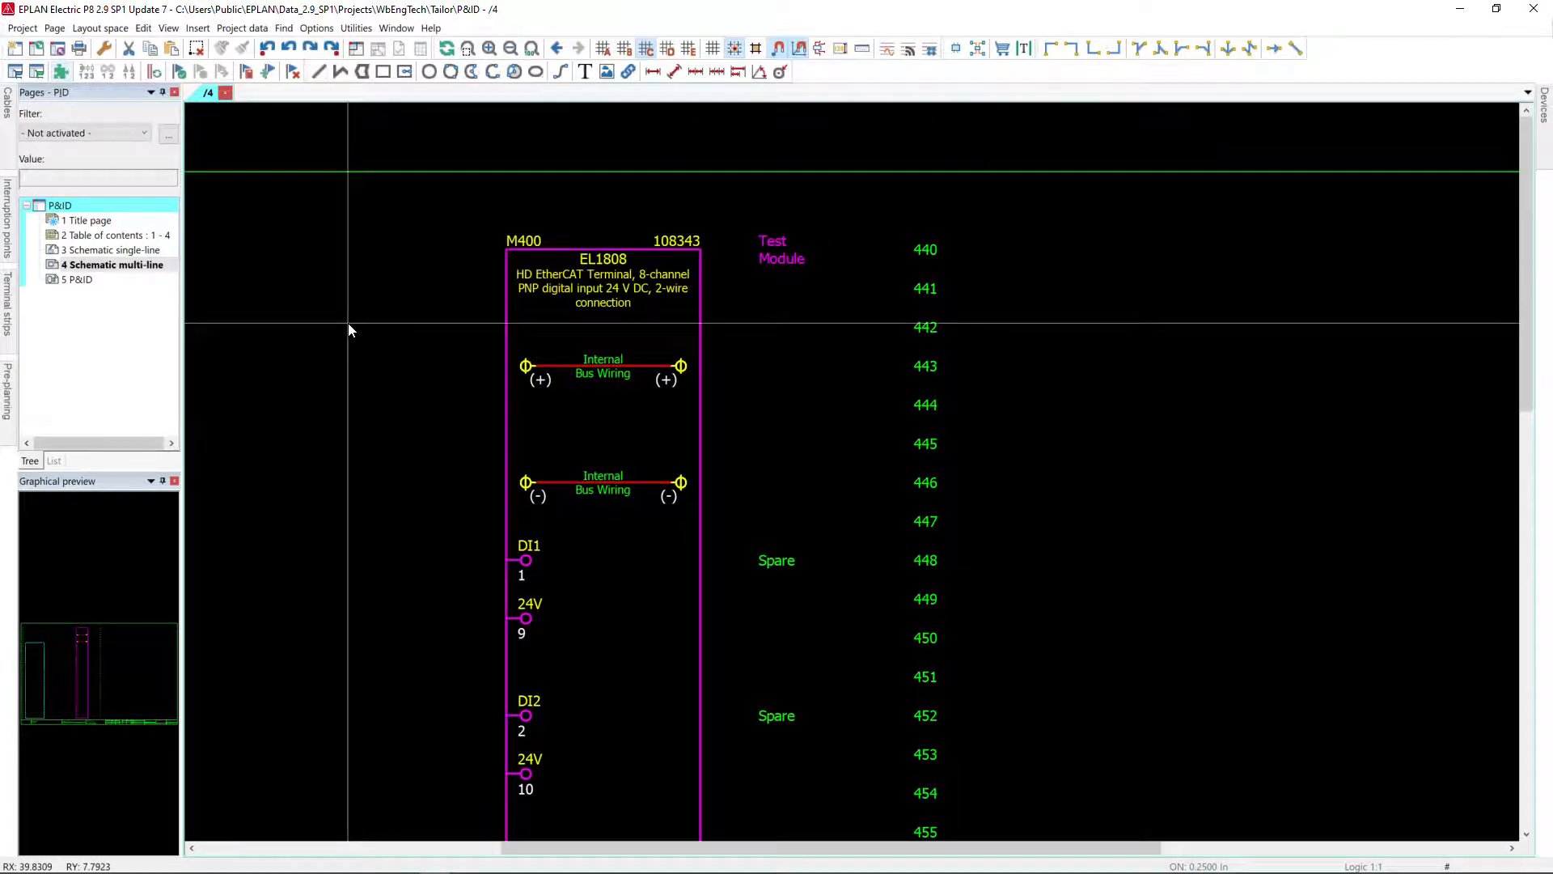
scroll(348, 324, "down", 5)
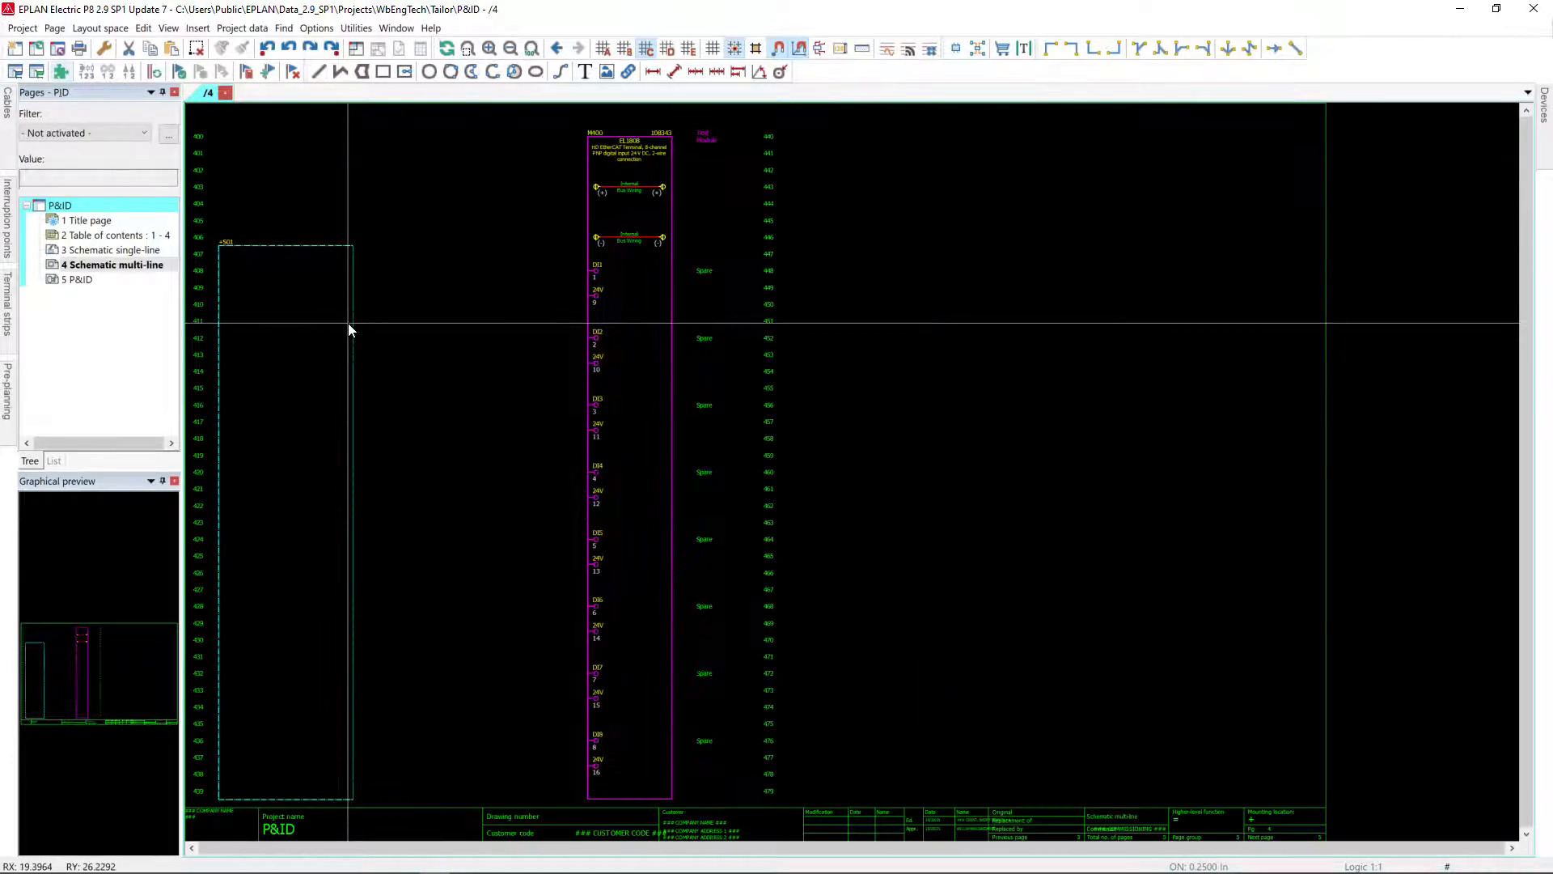
Open page 5 P&ID and review its page type in the page properties.
double_click(84, 279)
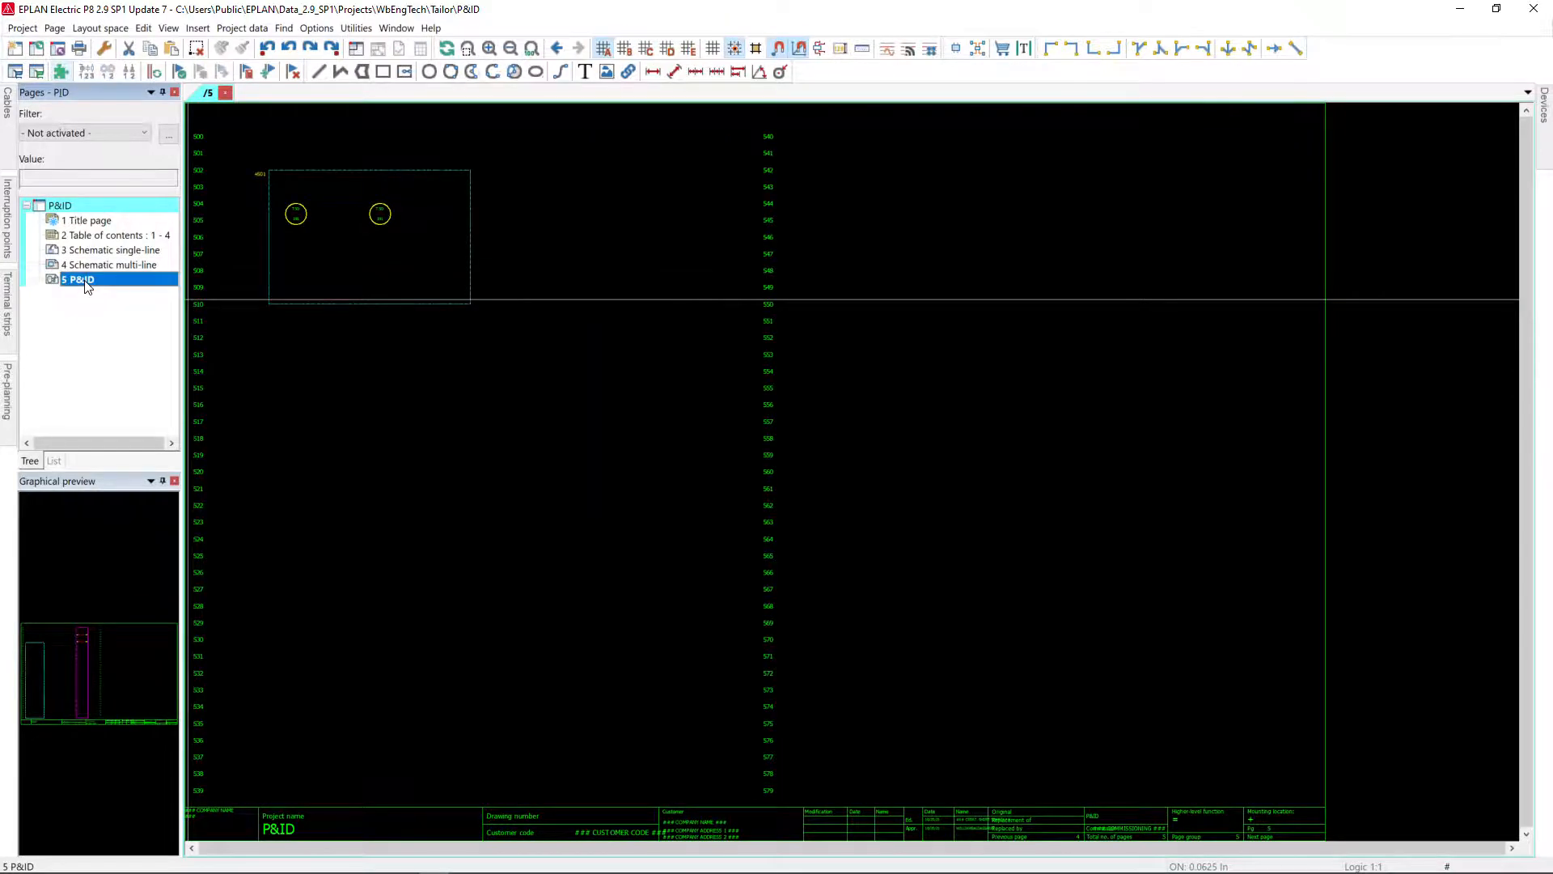
right_click(87, 285)
left_click(153, 559)
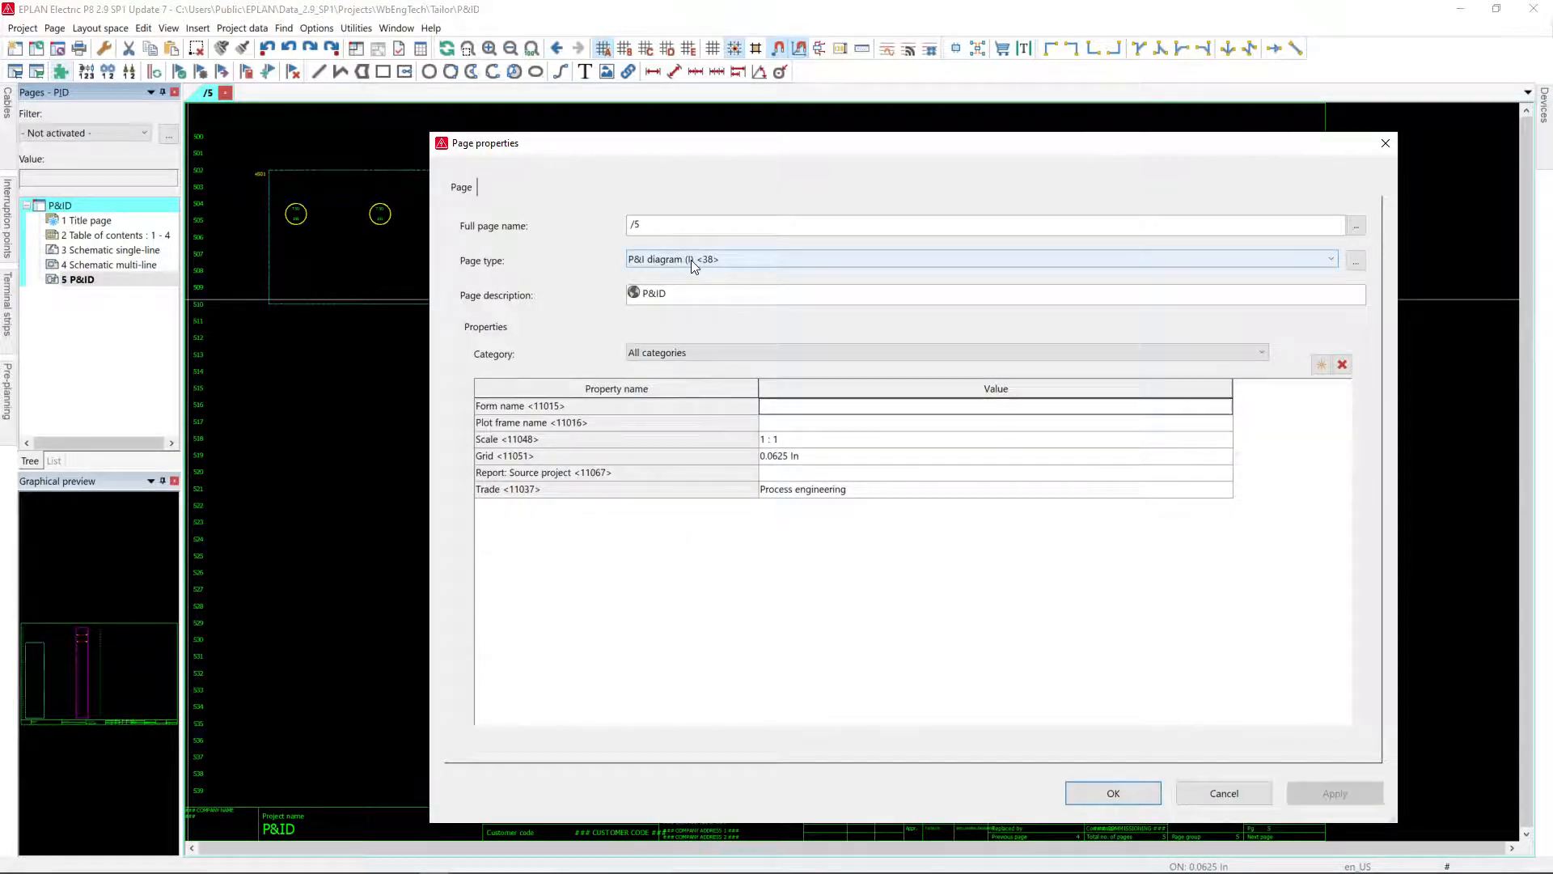
left_click(1110, 793)
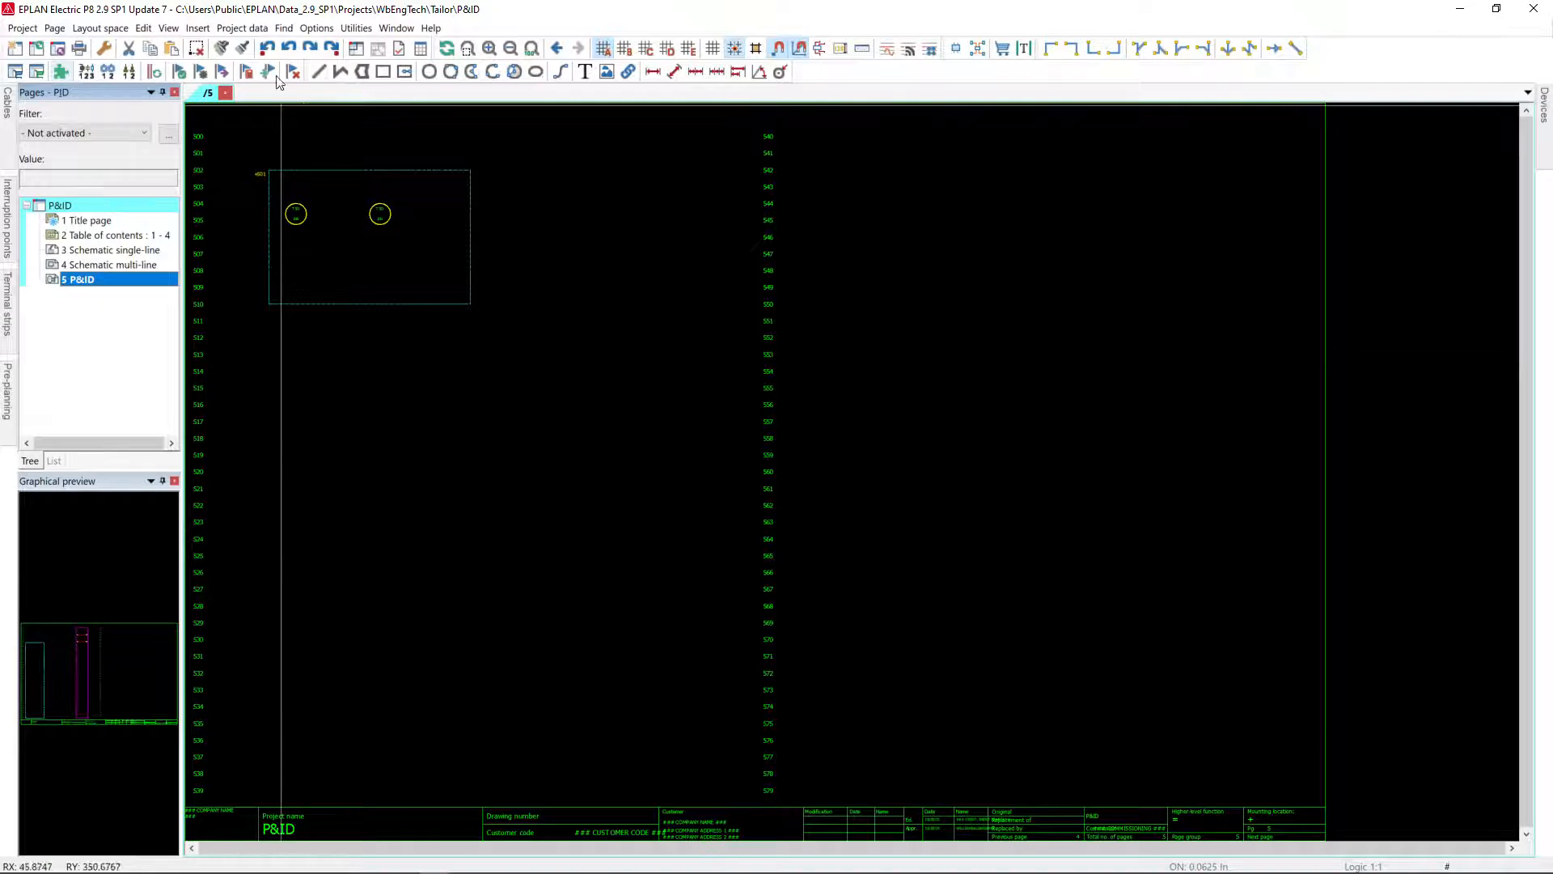
Open the Pre-planning navigator and keep it docked beside the page tree.
left_click(233, 29)
mouse_move(267, 42)
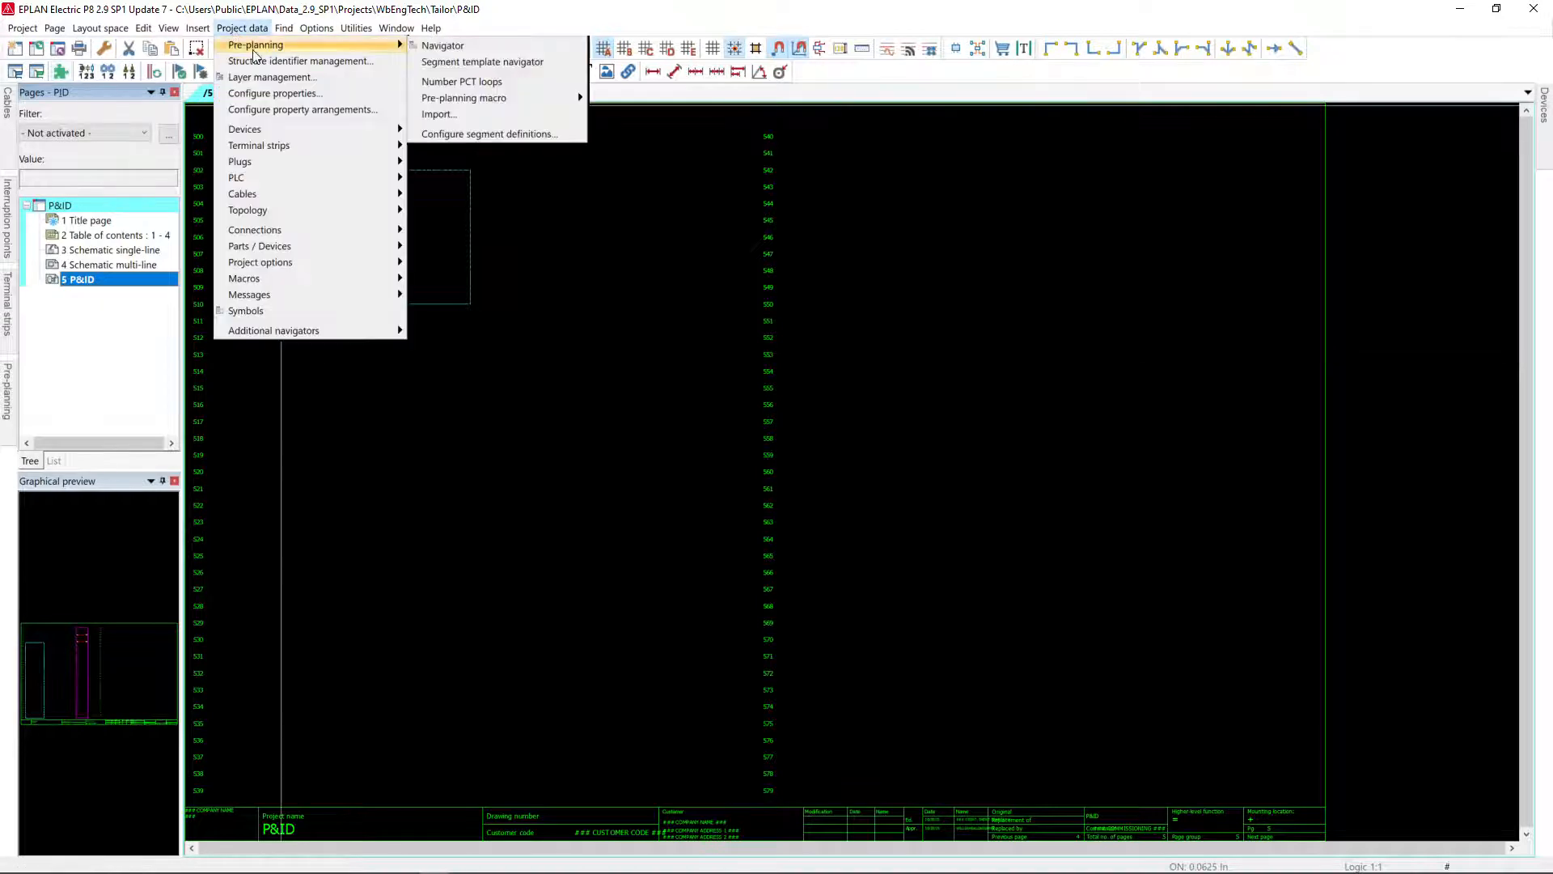
left_click(475, 45)
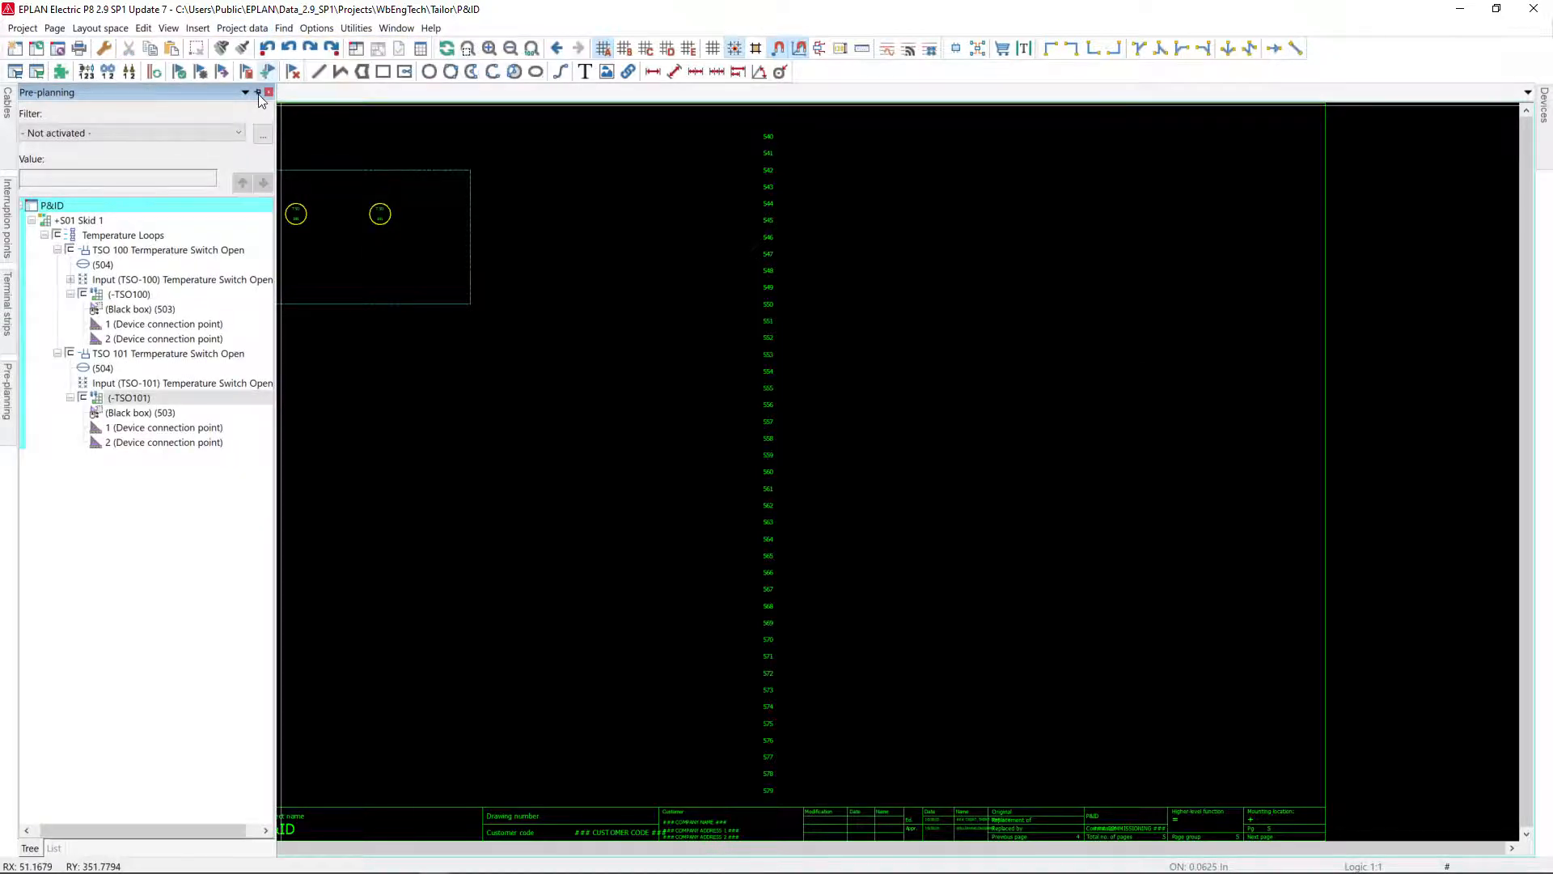
left_click(258, 93)
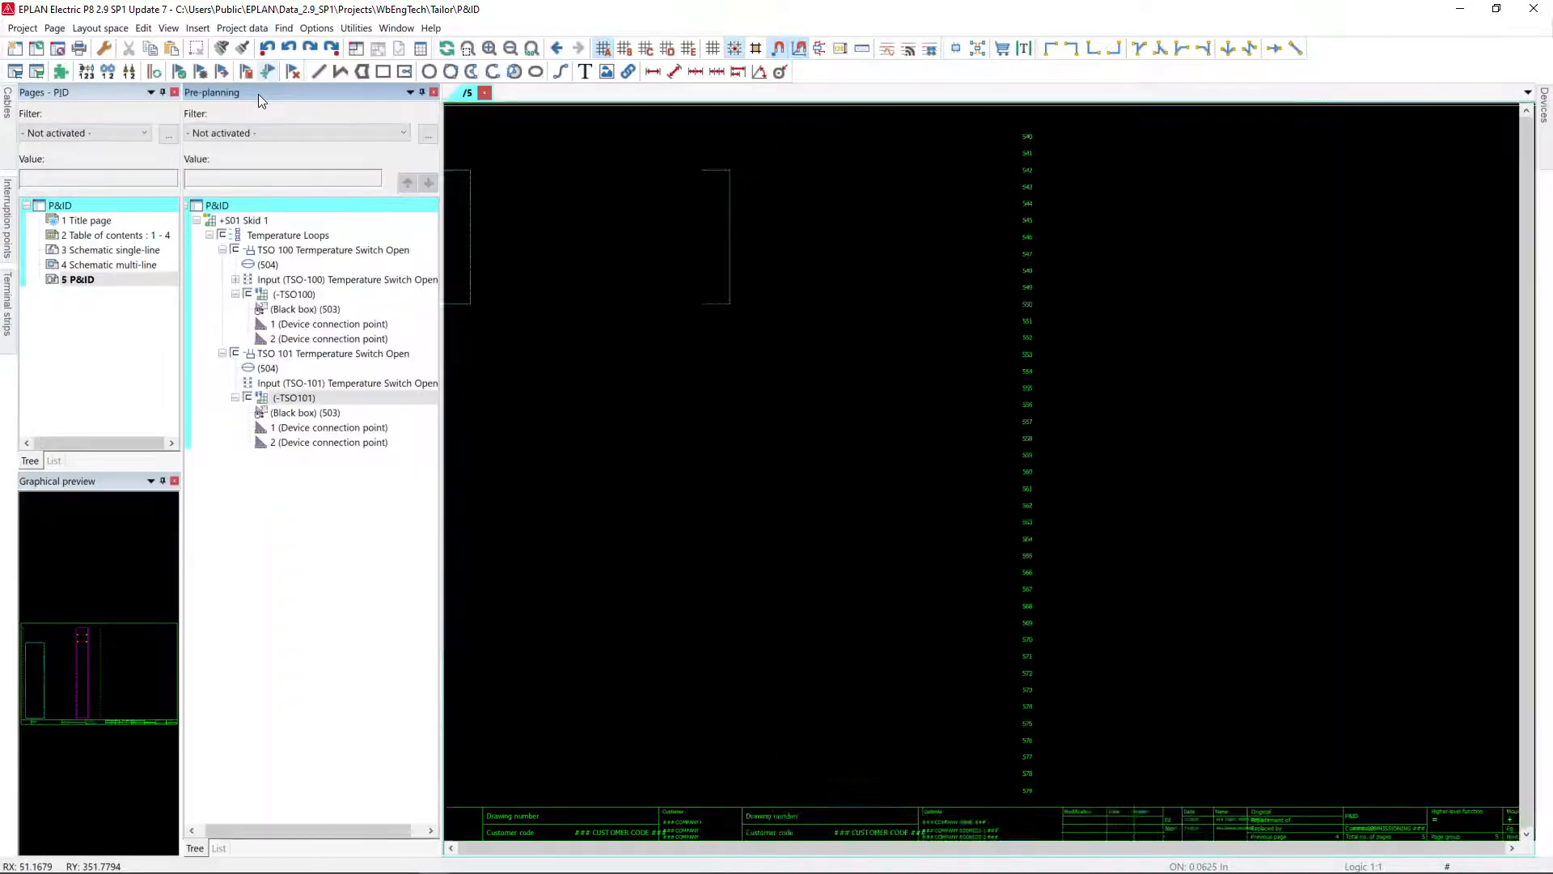
Collapse the pre-planning tree down to the Skid 1 structure segment.
double_click(291, 397)
double_click(289, 356)
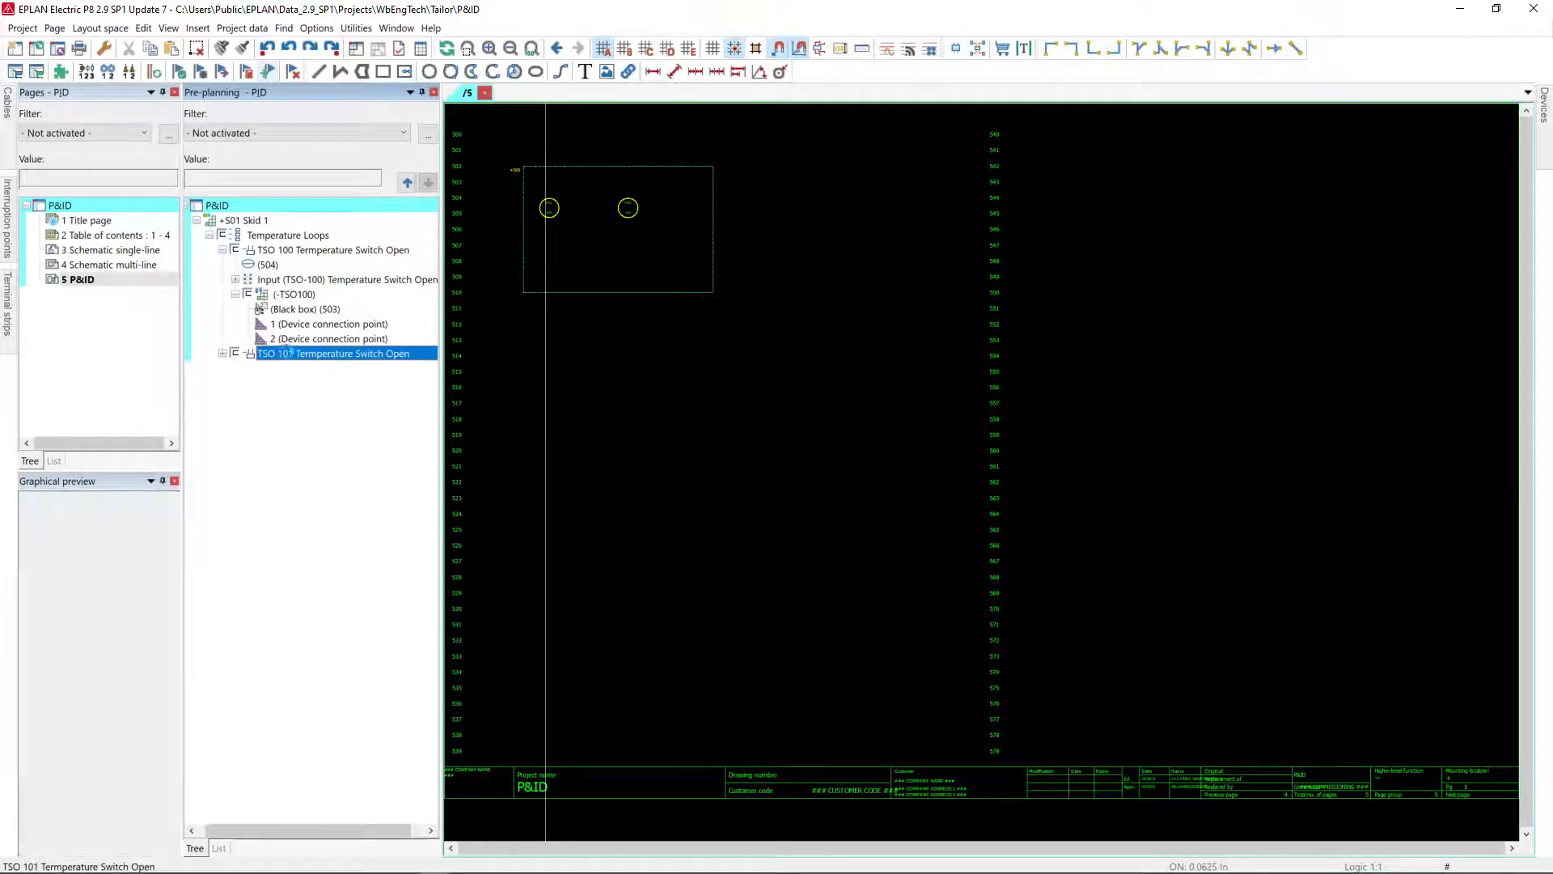
double_click(289, 294)
double_click(291, 250)
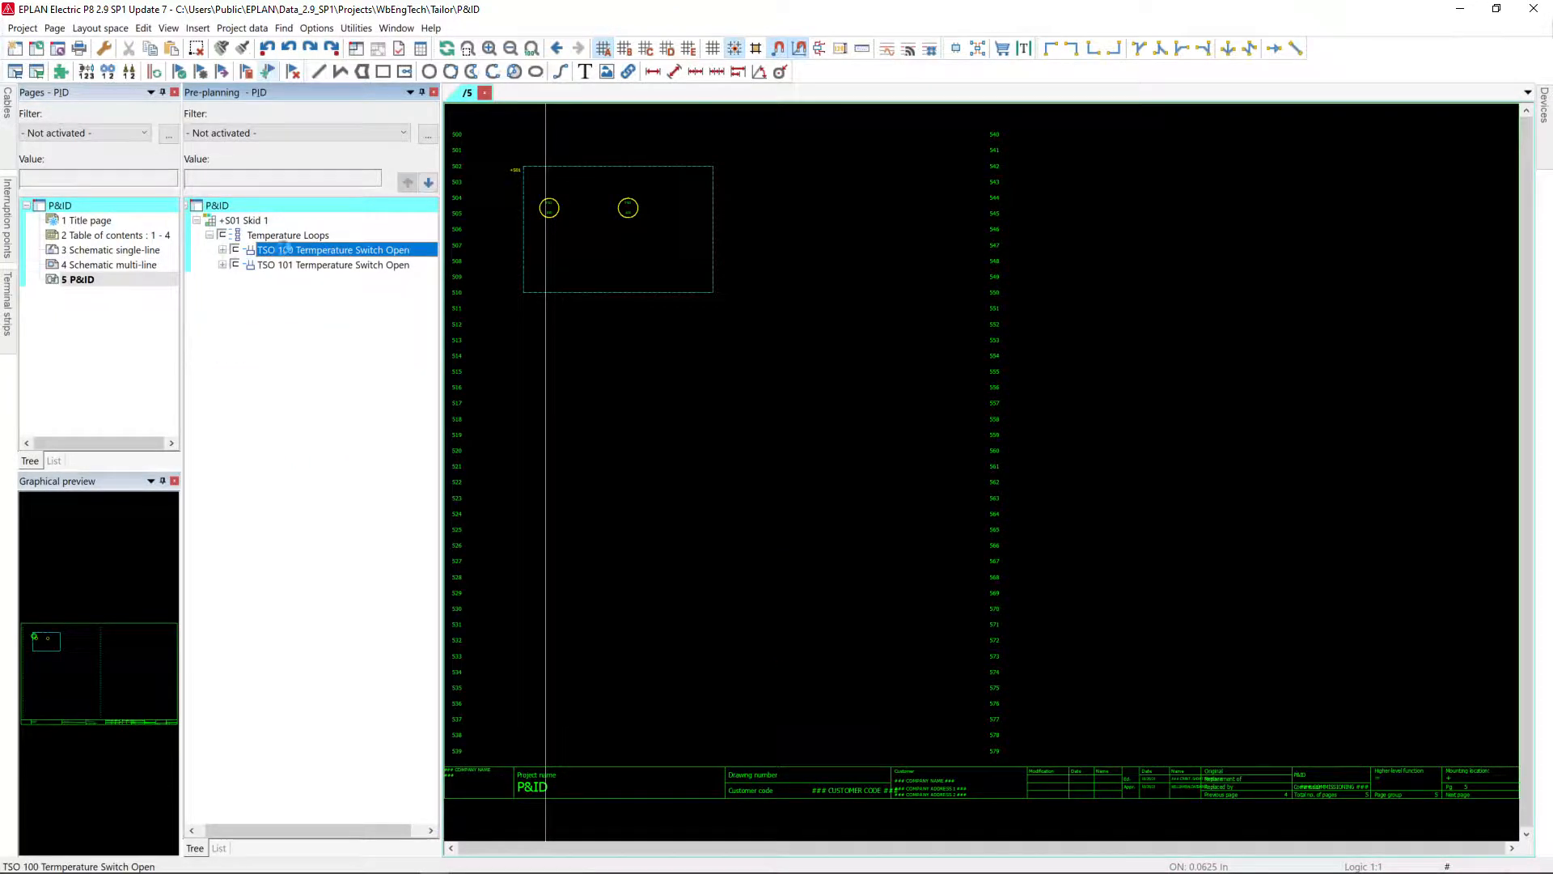
double_click(285, 235)
double_click(246, 220)
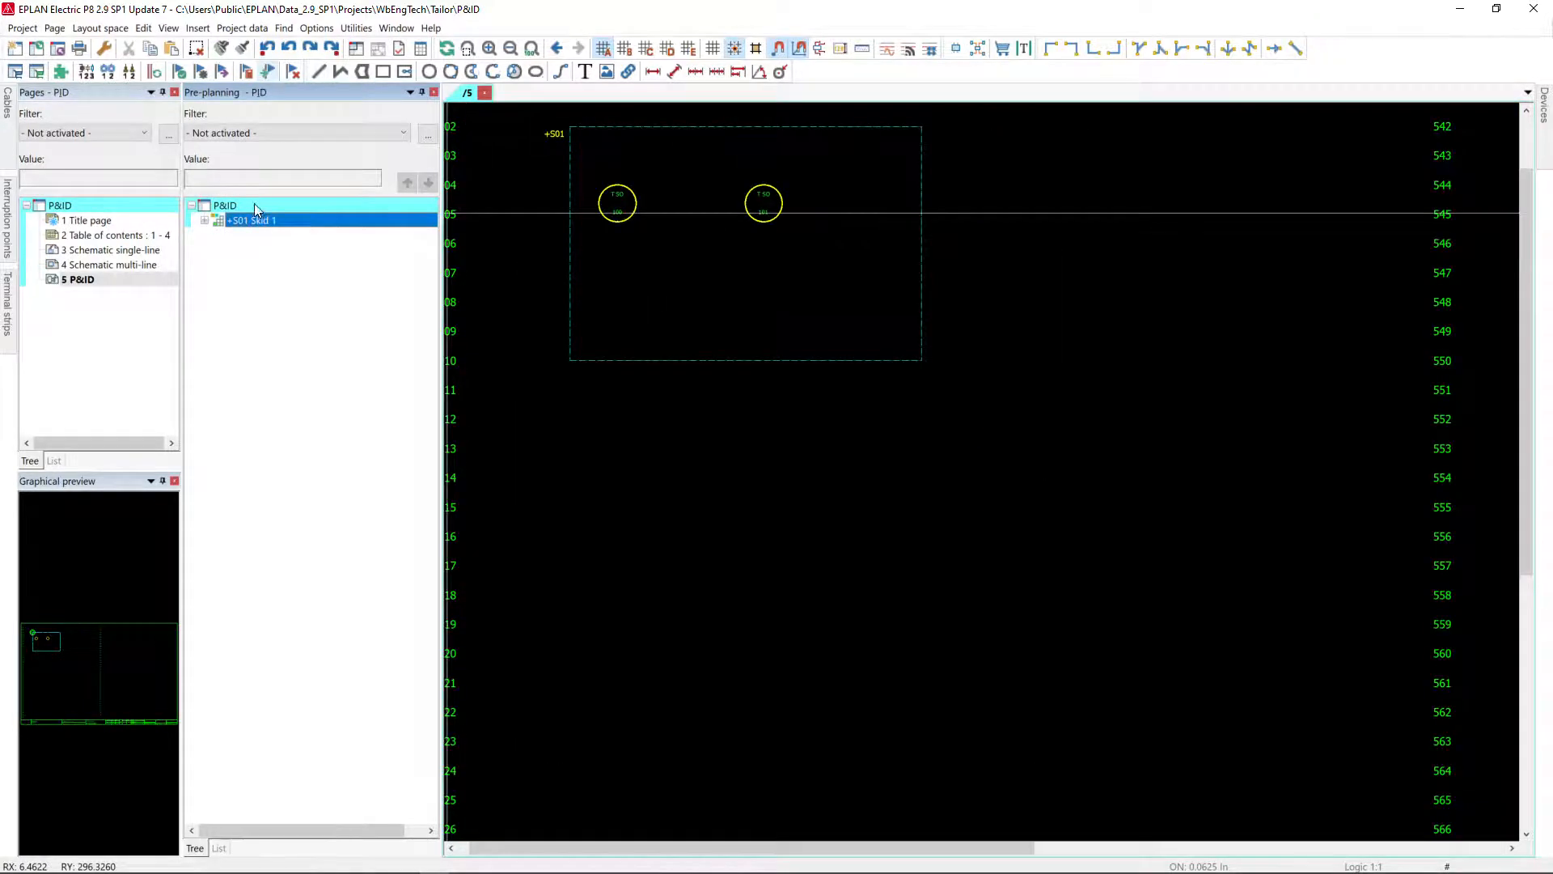
Review the designation and description in the properties of the Skid 1 structure segment.
right_click(254, 205)
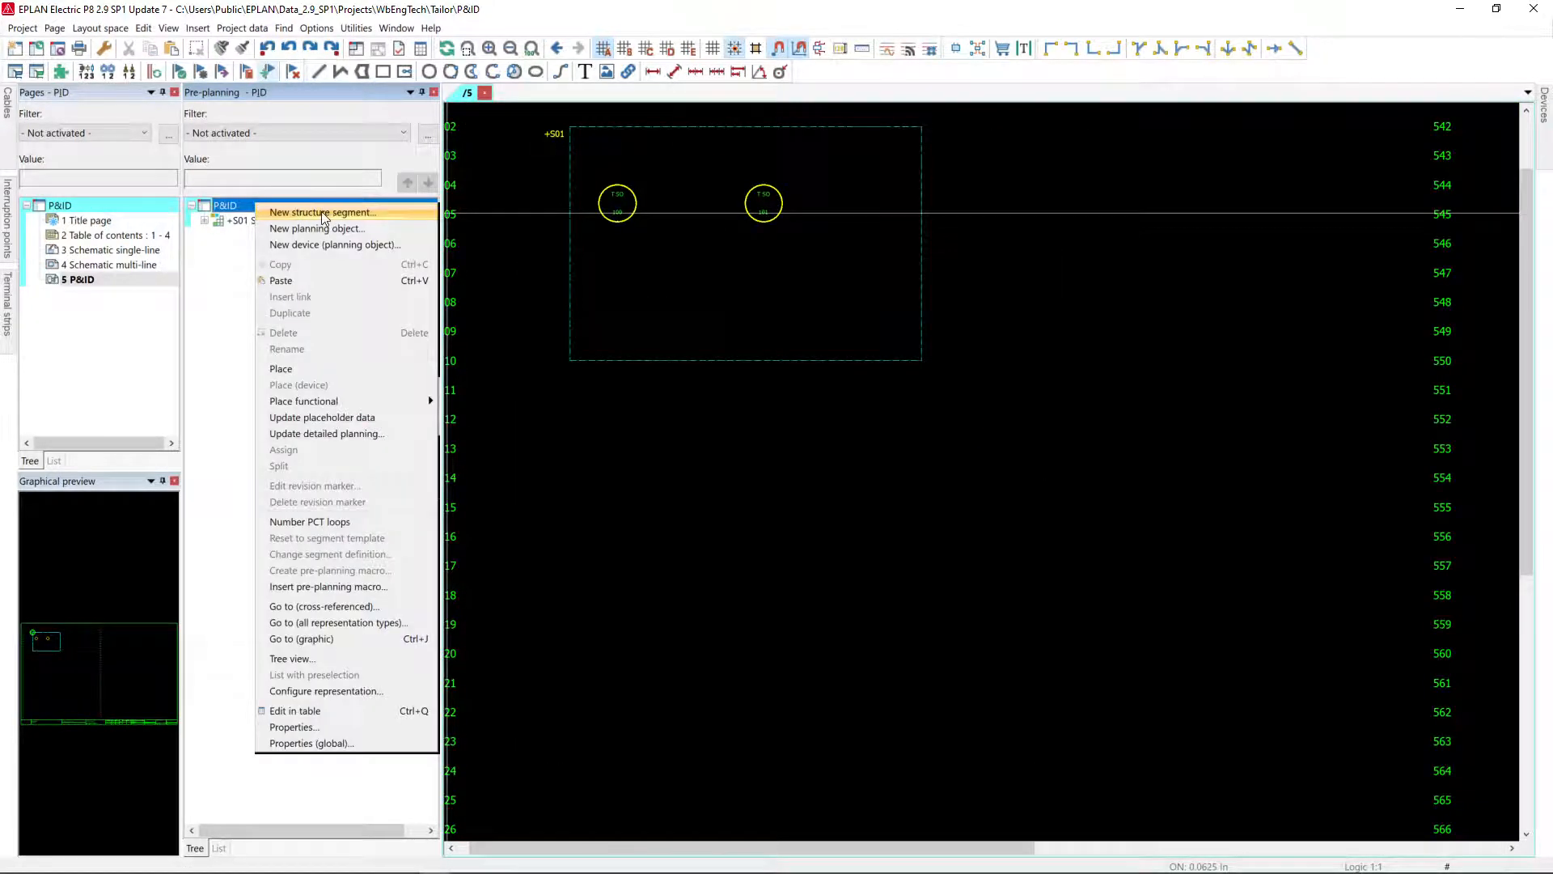
right_click(242, 221)
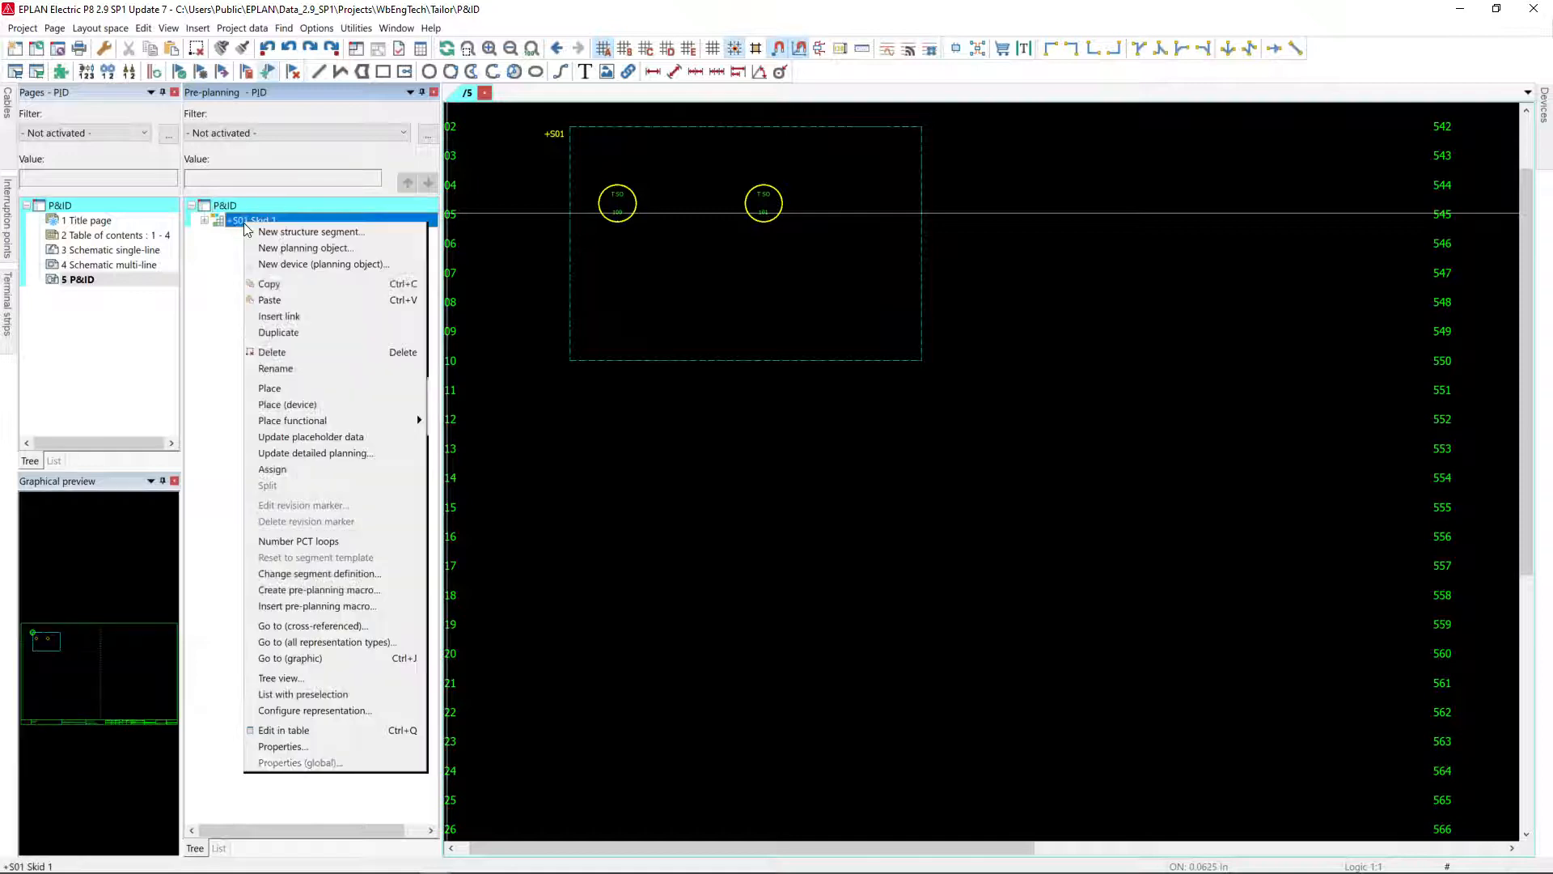
left_click(284, 749)
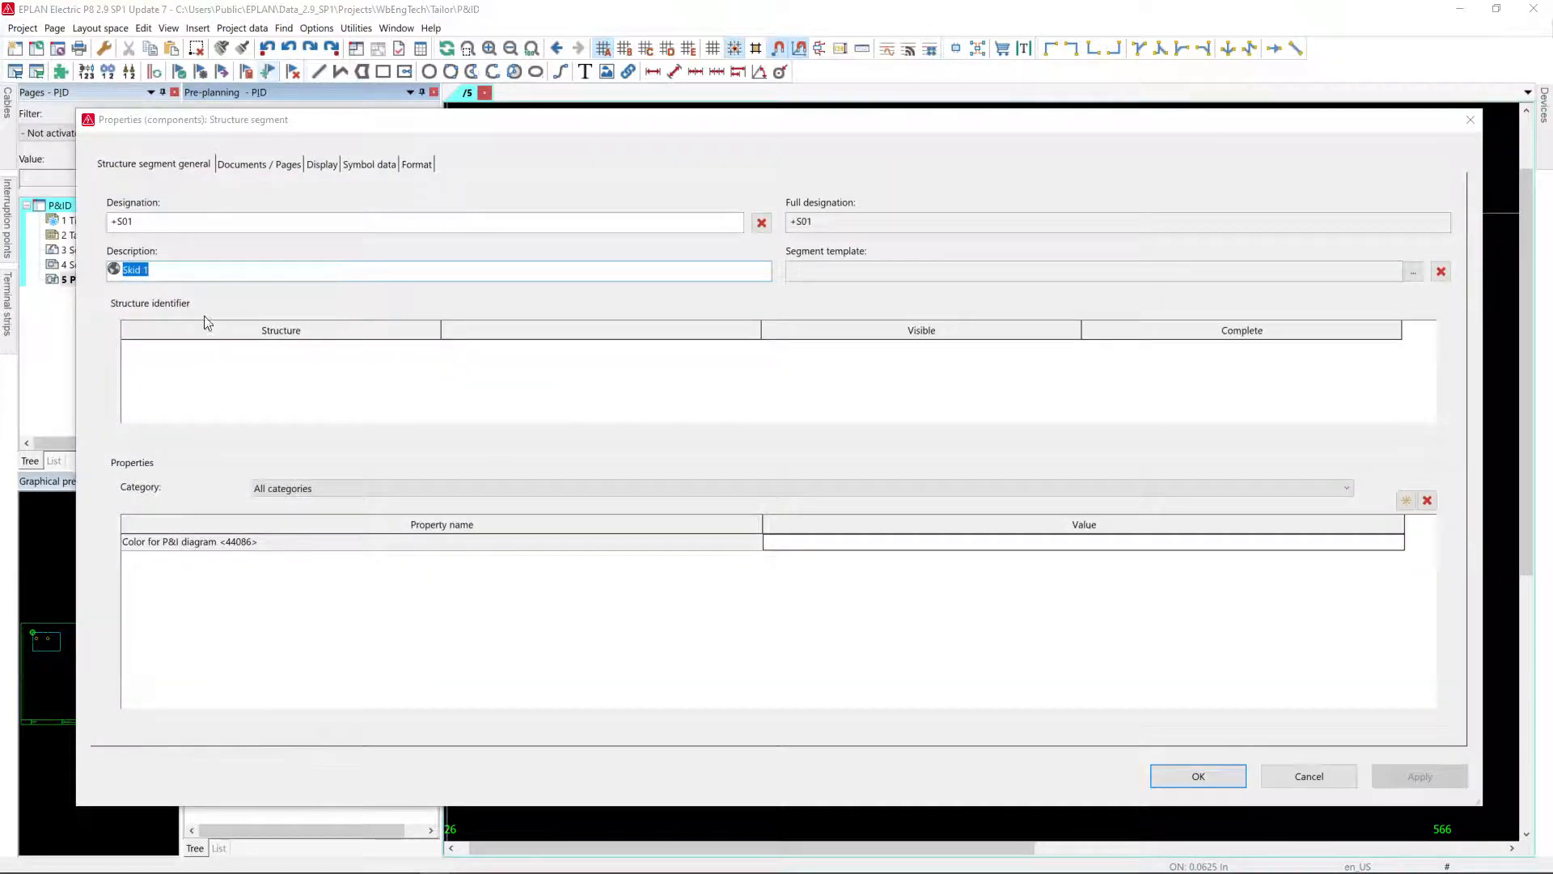
left_click_drag(135, 221, 110, 223)
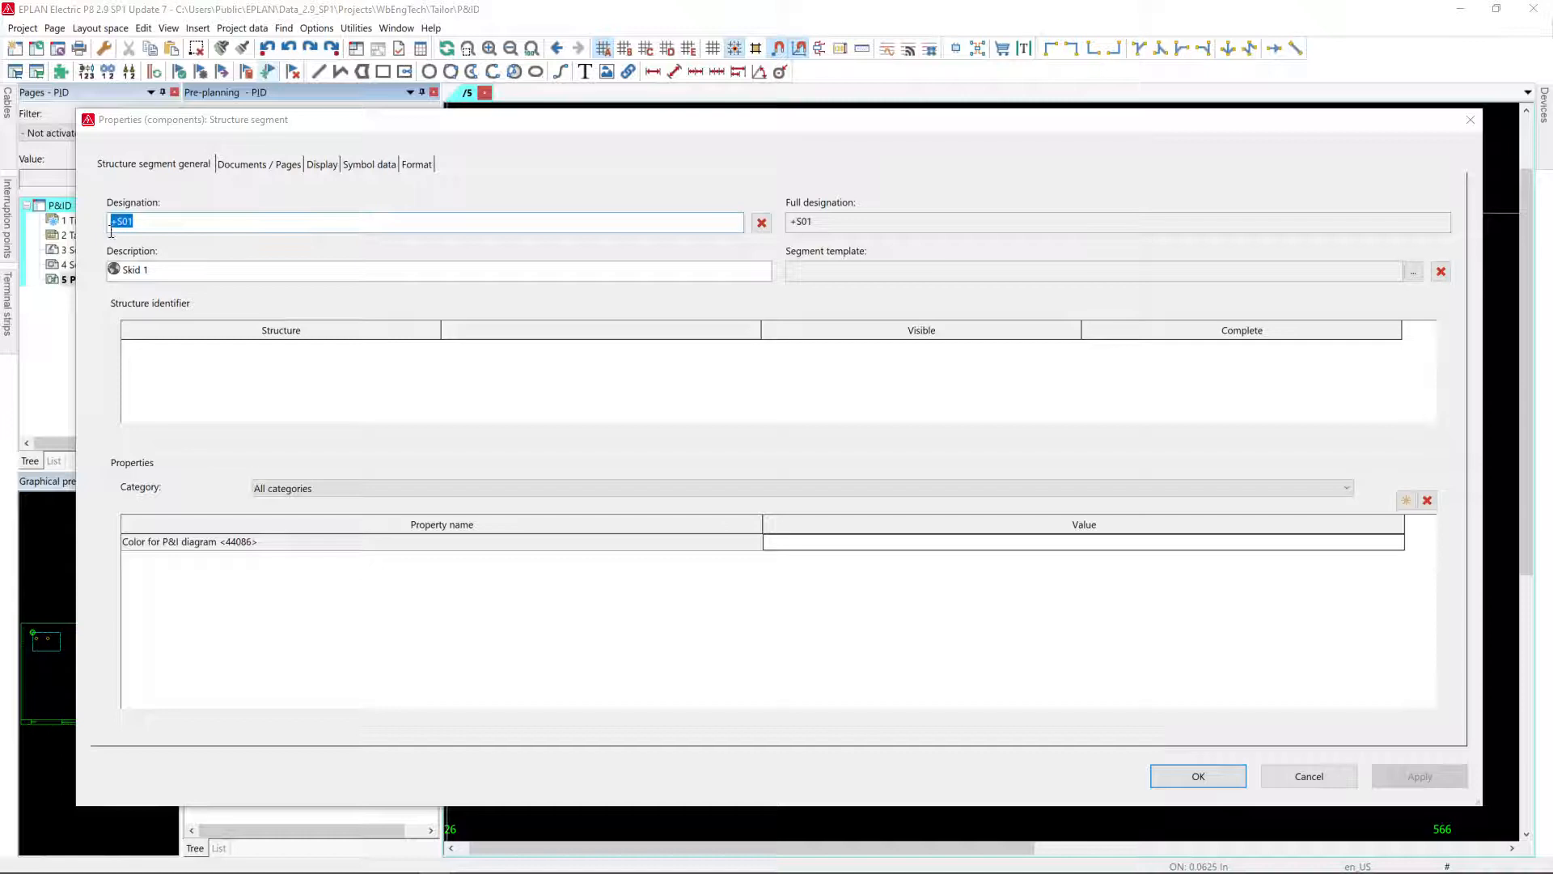
left_click(166, 272)
left_click(172, 272)
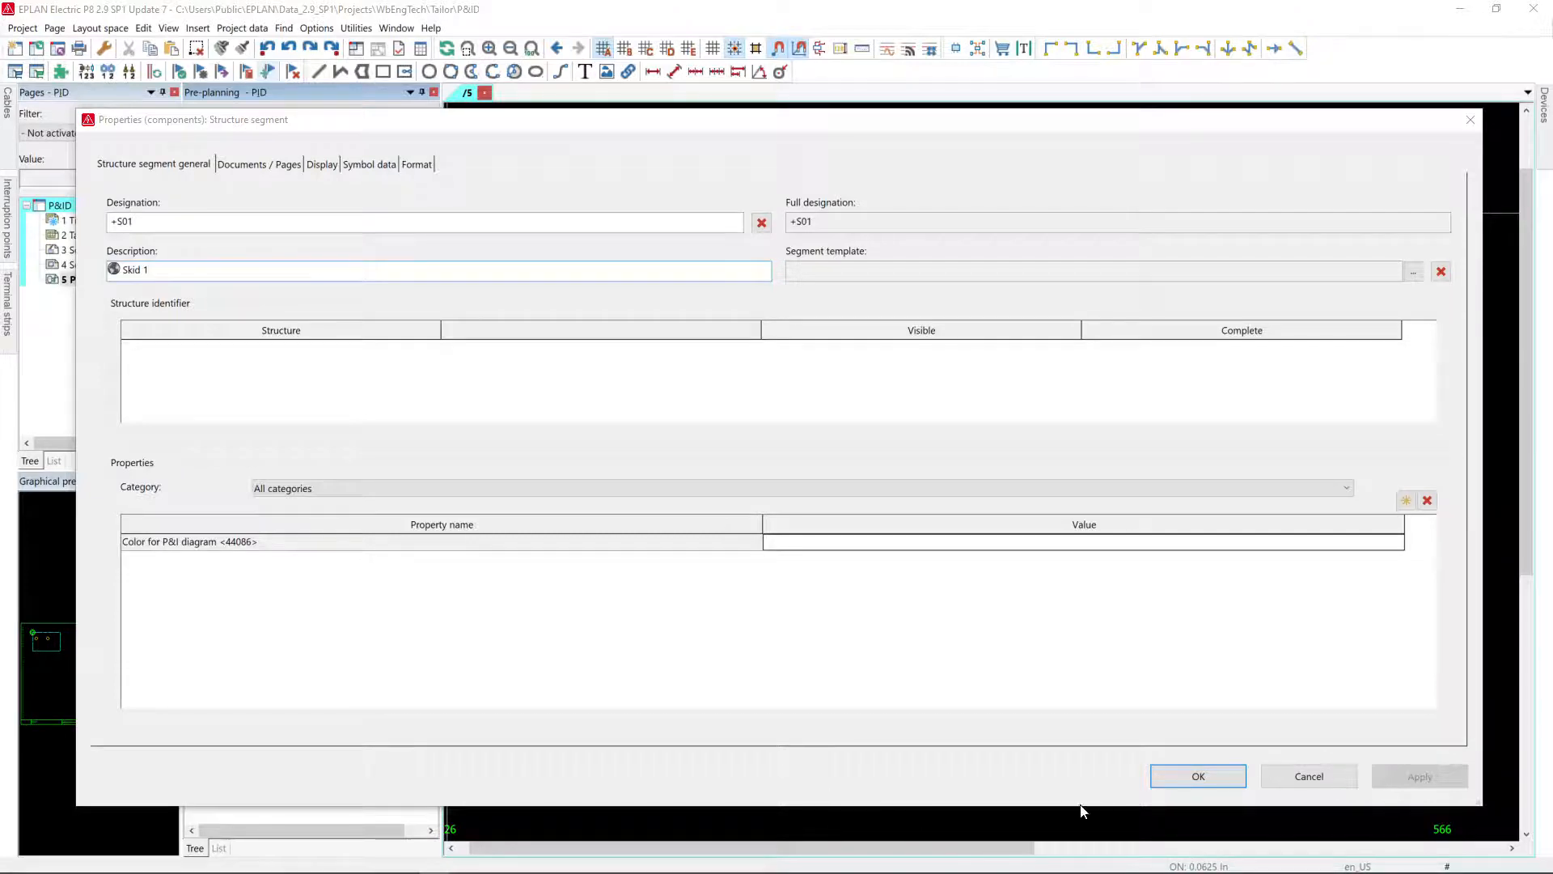
left_click(1172, 779)
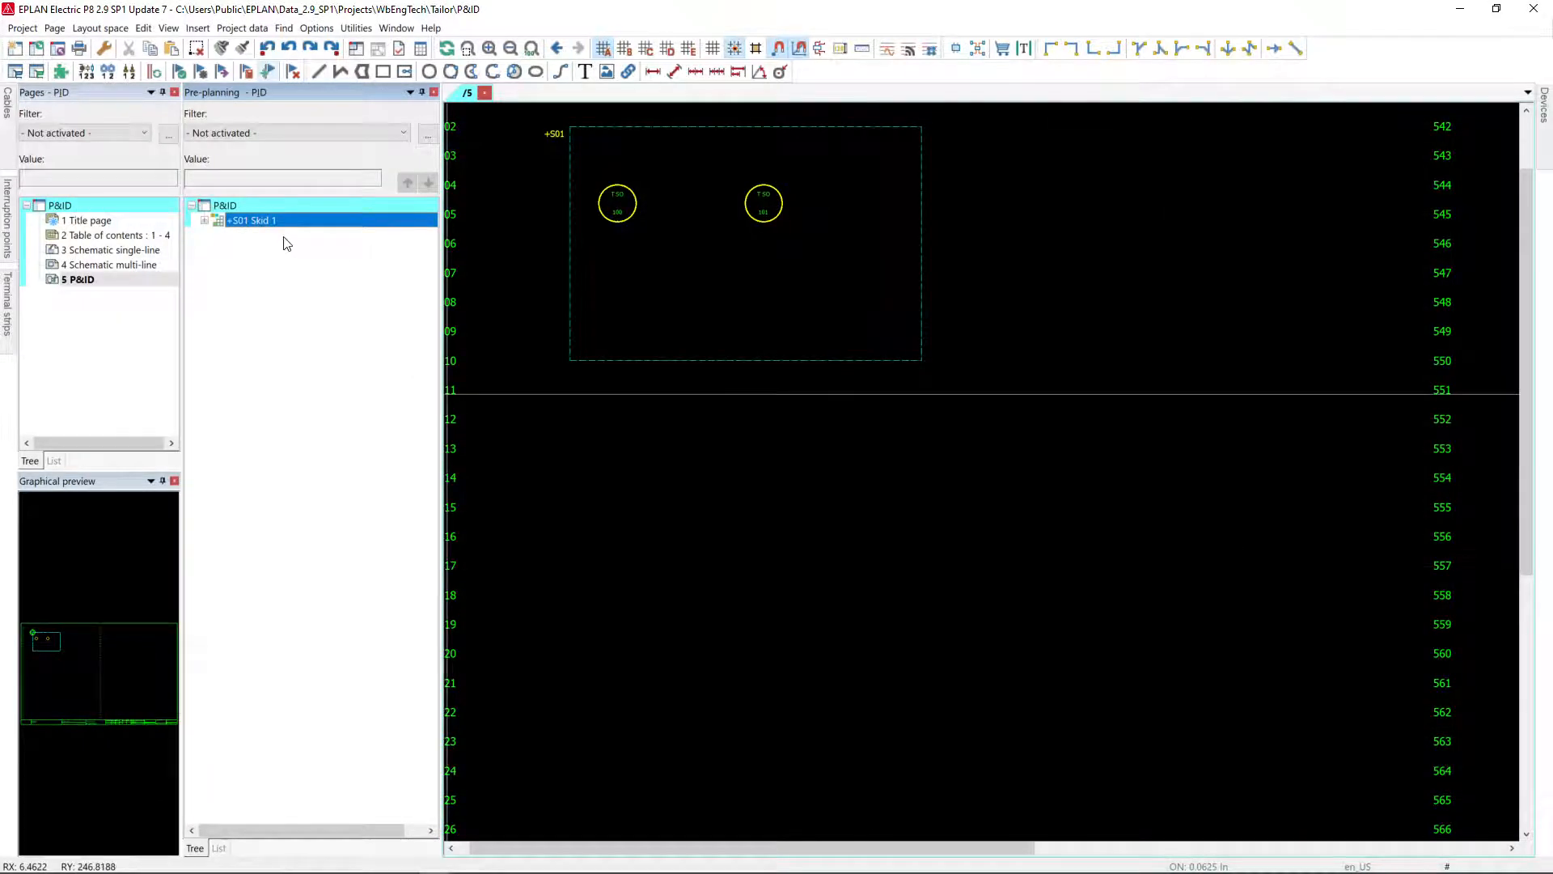
Expand Skid 1 and look at the PCT loop segment definitions offered for a new planning object beneath it.
double_click(260, 221)
right_click(270, 226)
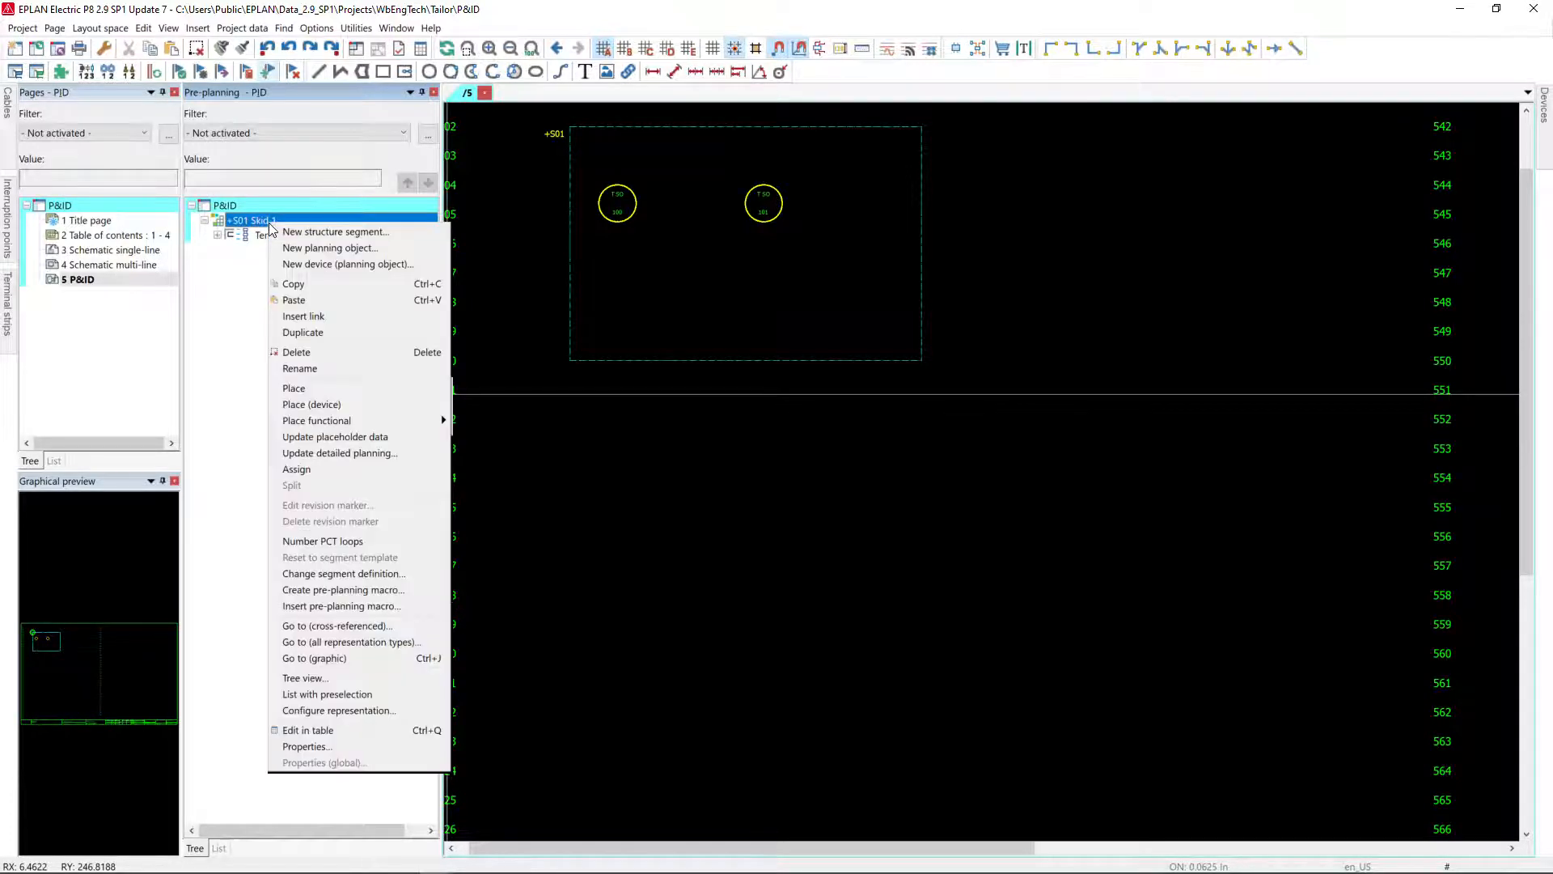
left_click(353, 249)
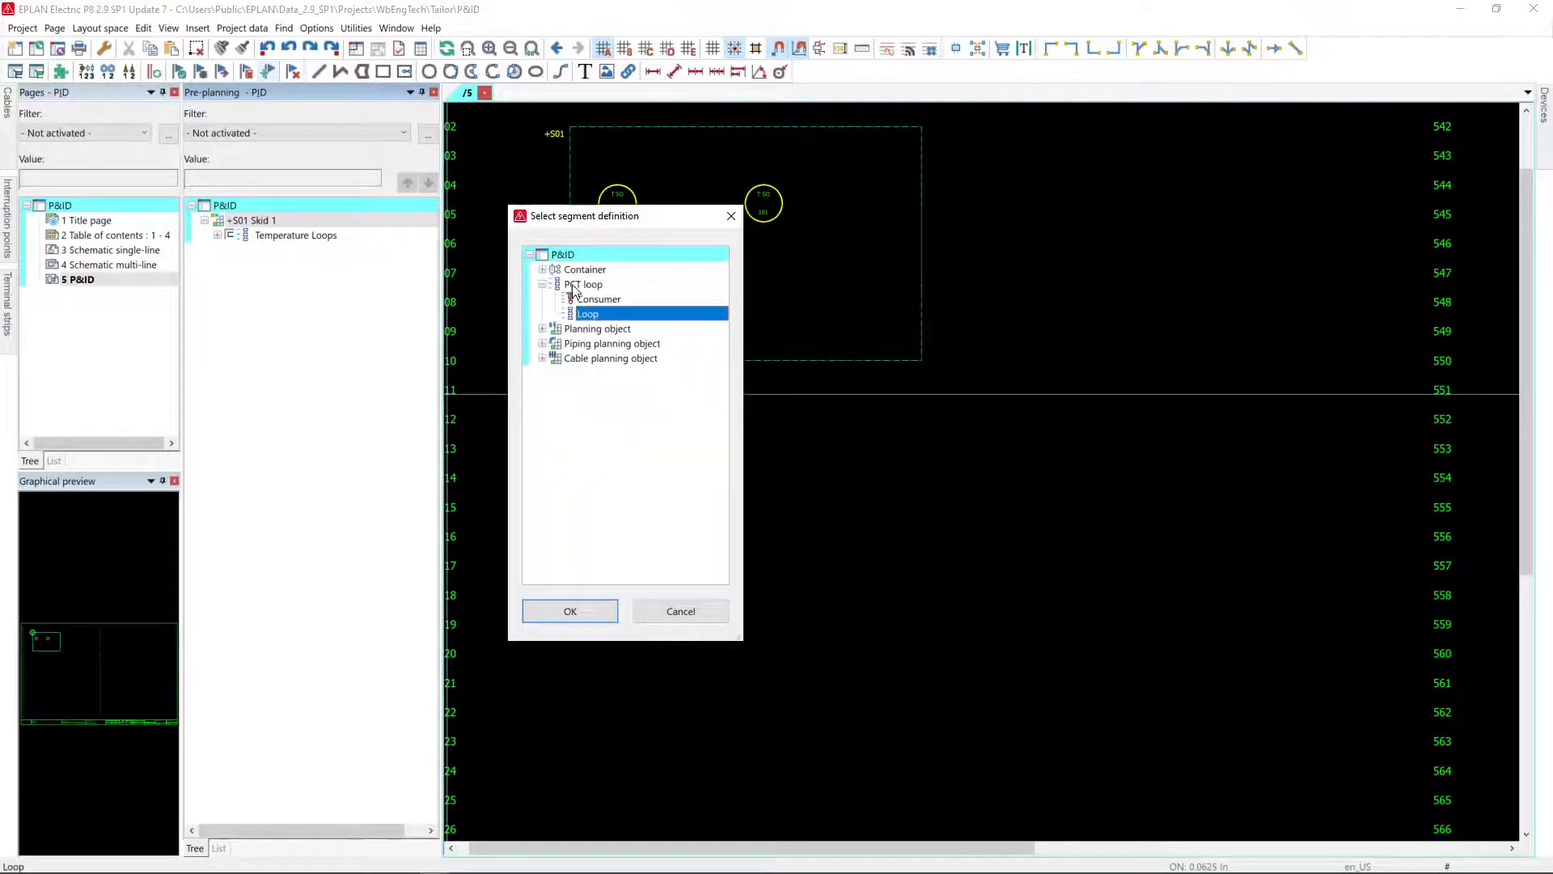
left_click(581, 286)
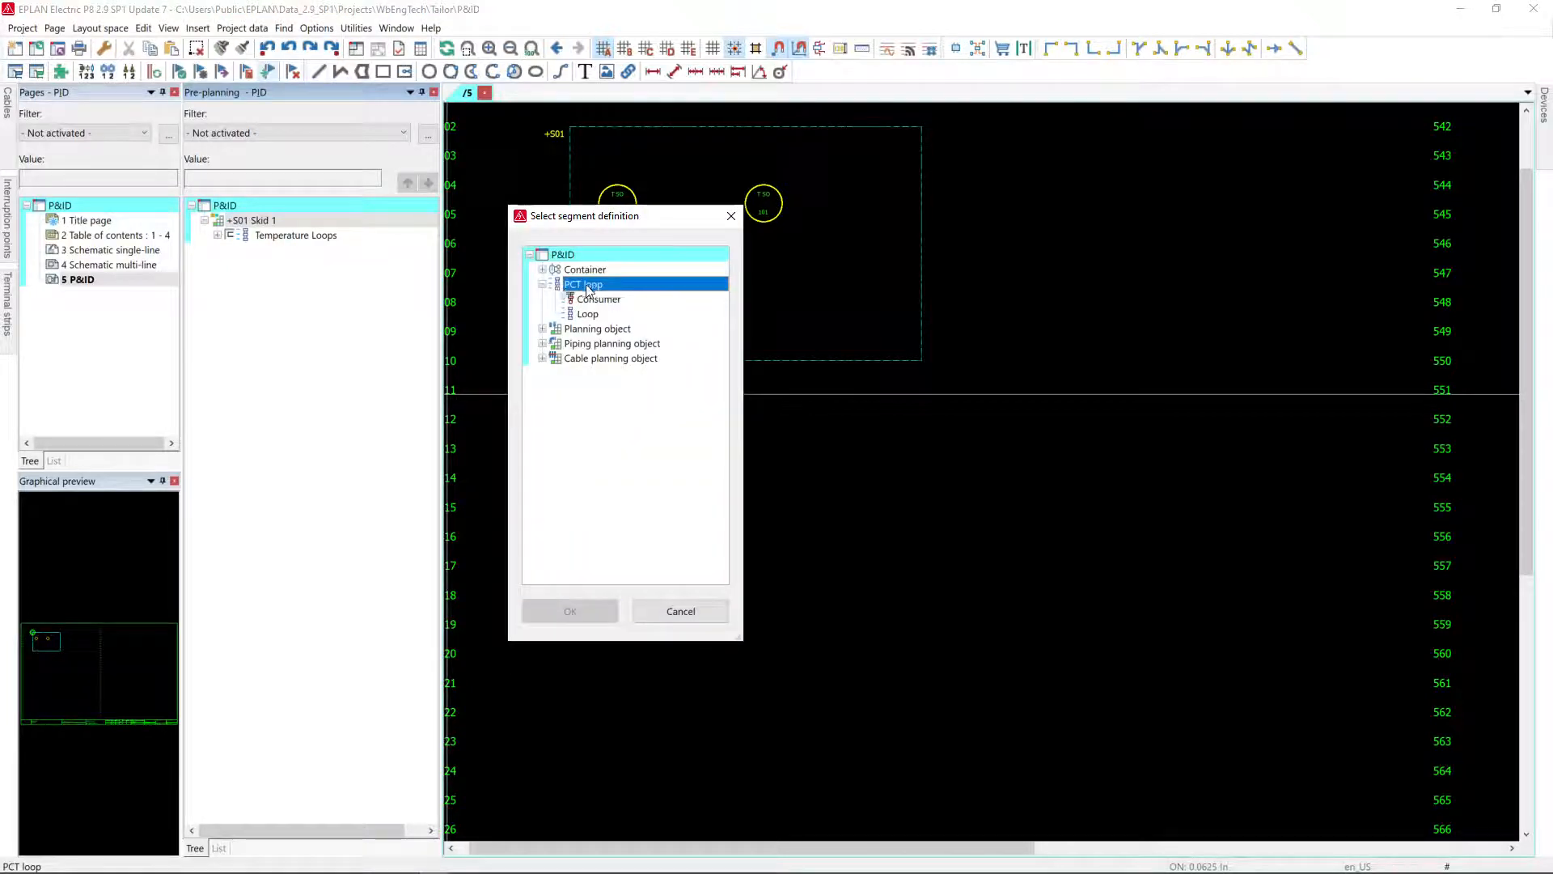
left_click(590, 316)
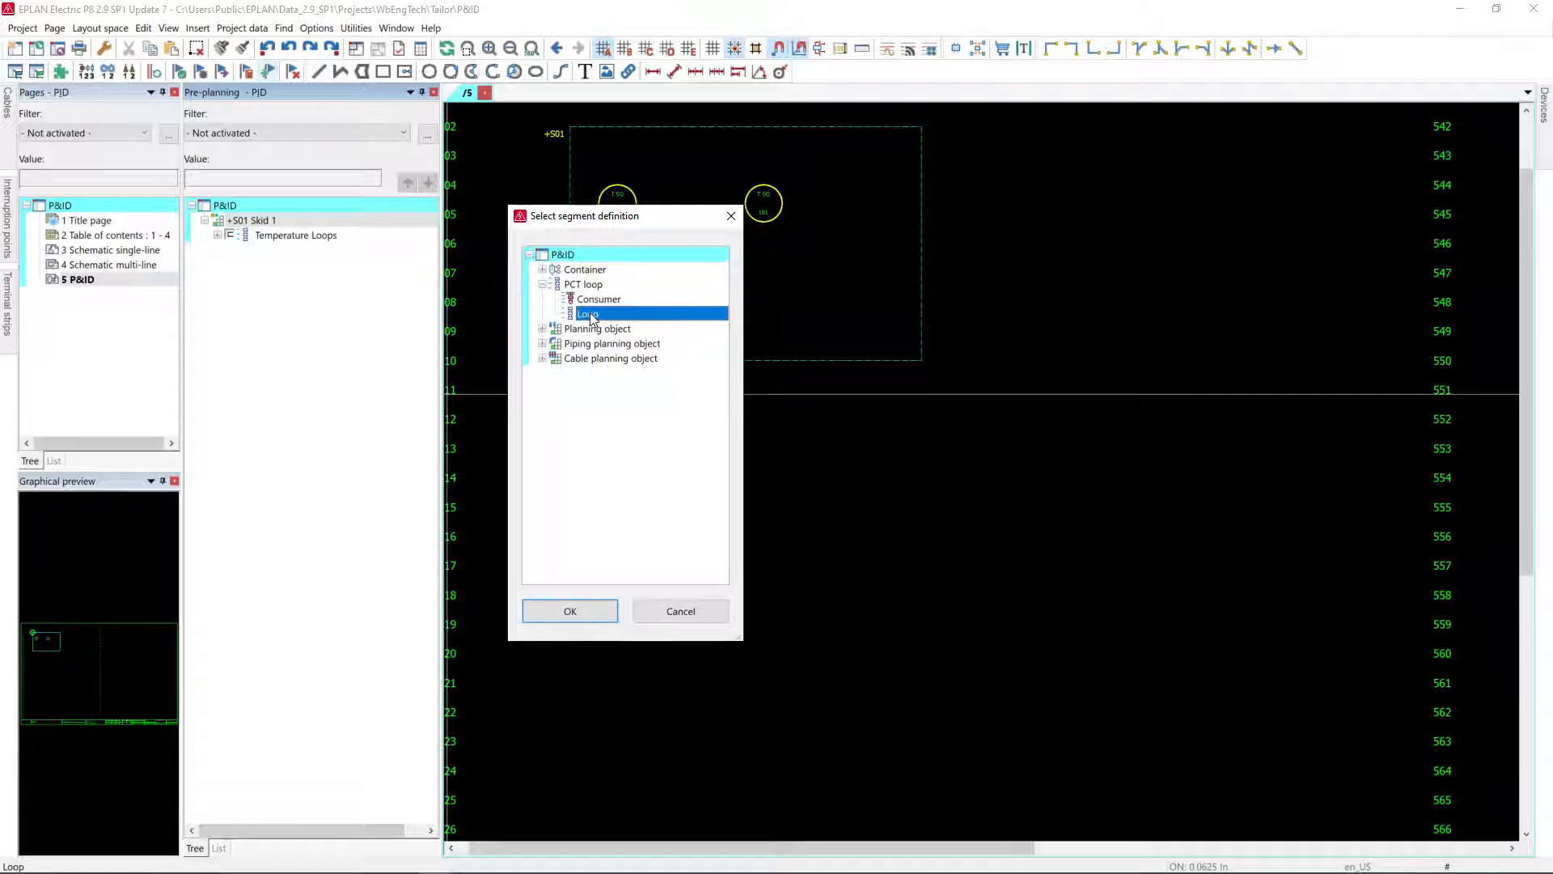
left_click(688, 611)
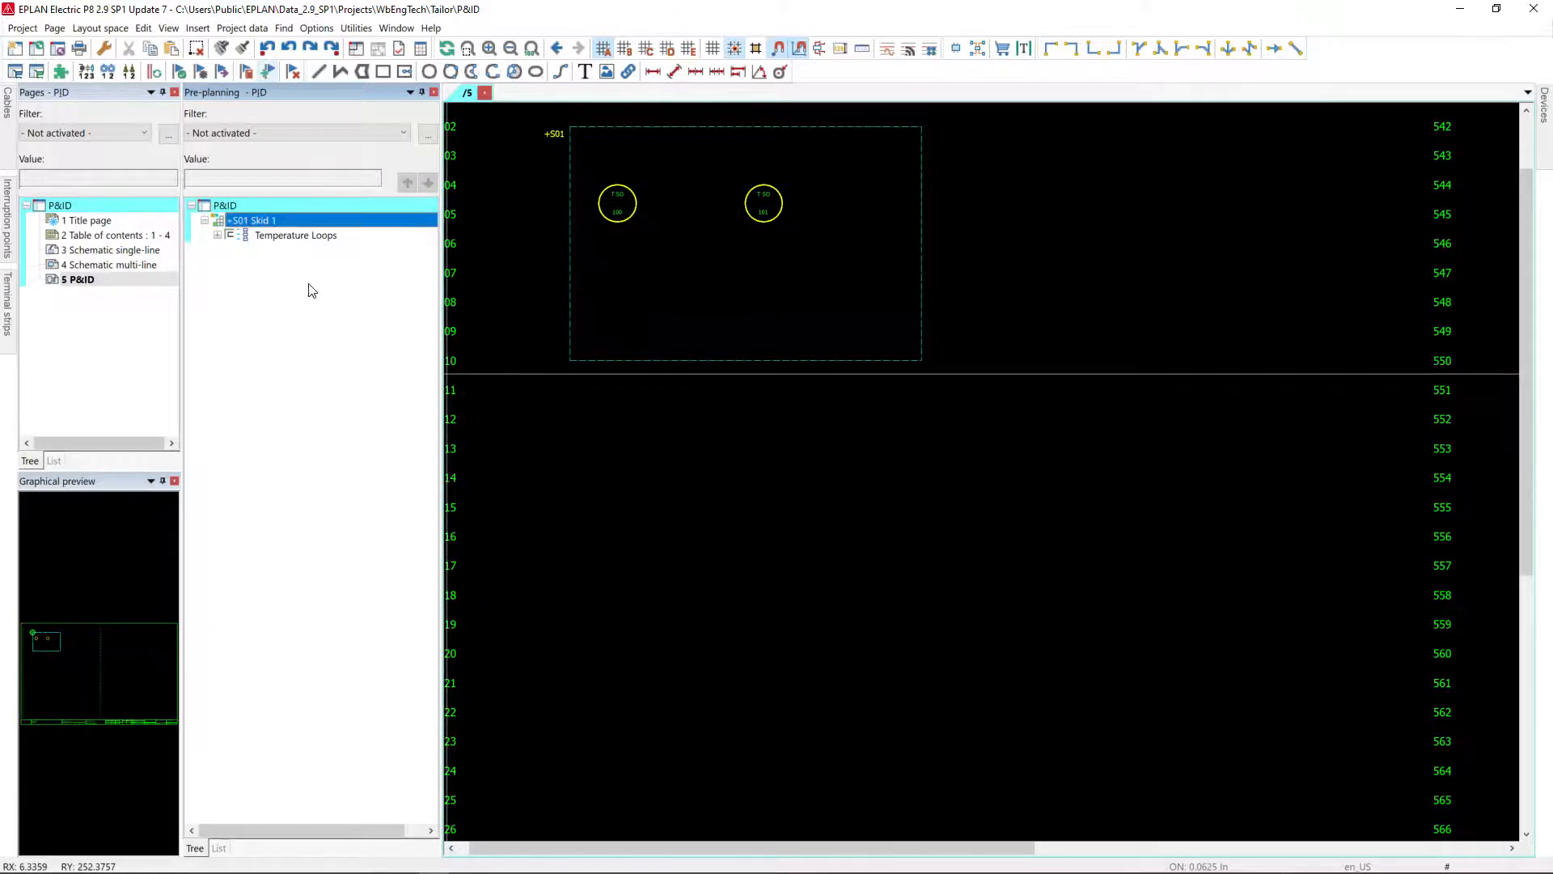
Review the designation, description and PCT type in the properties of the Temperature Loops PCT loop.
right_click(313, 236)
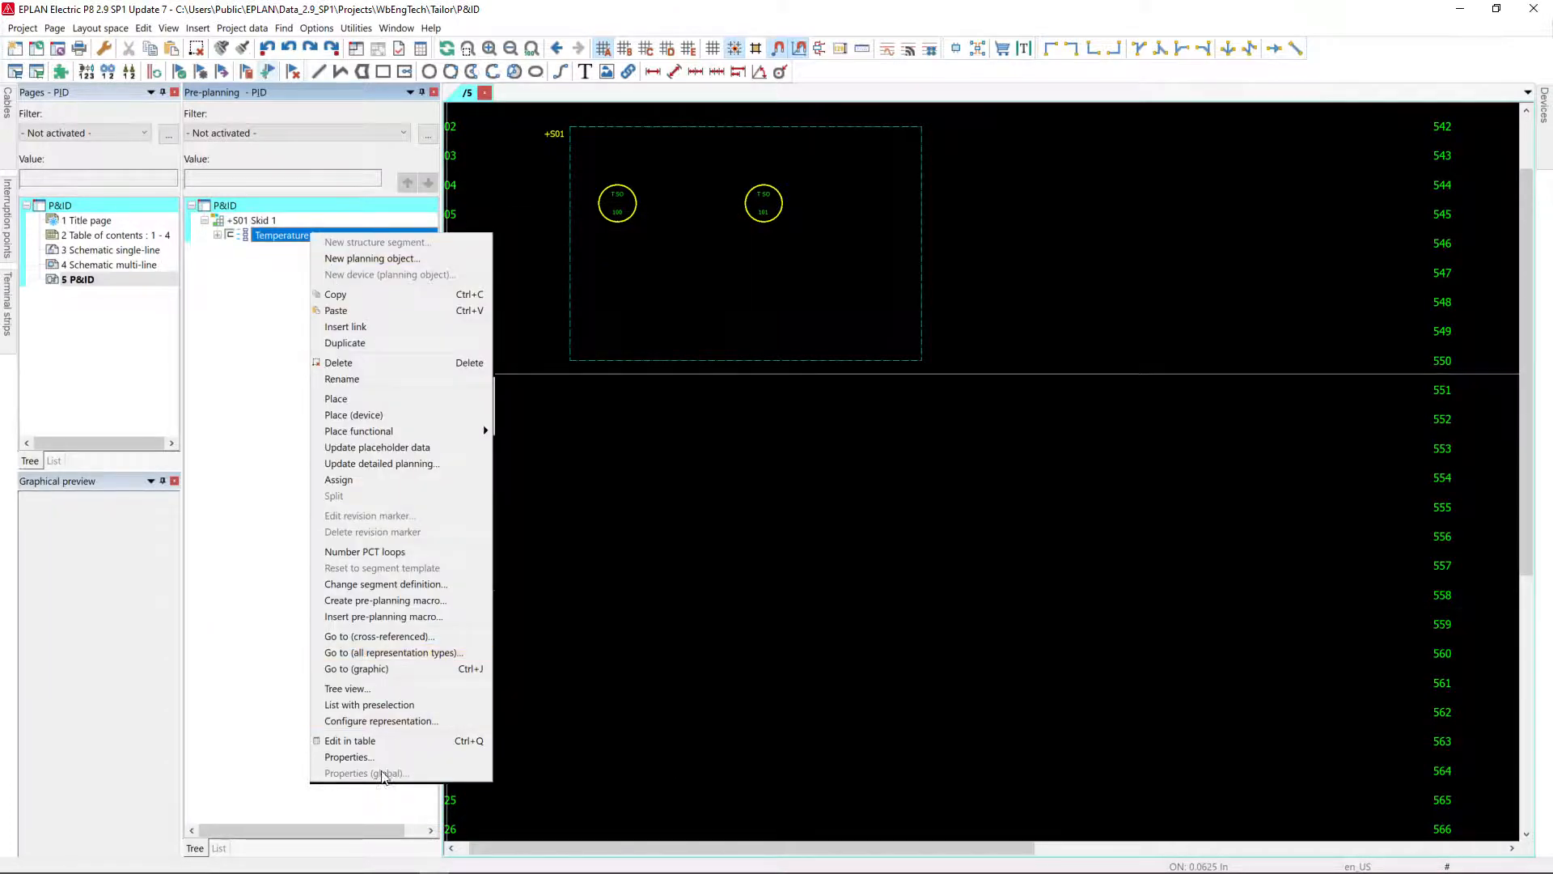
left_click(377, 756)
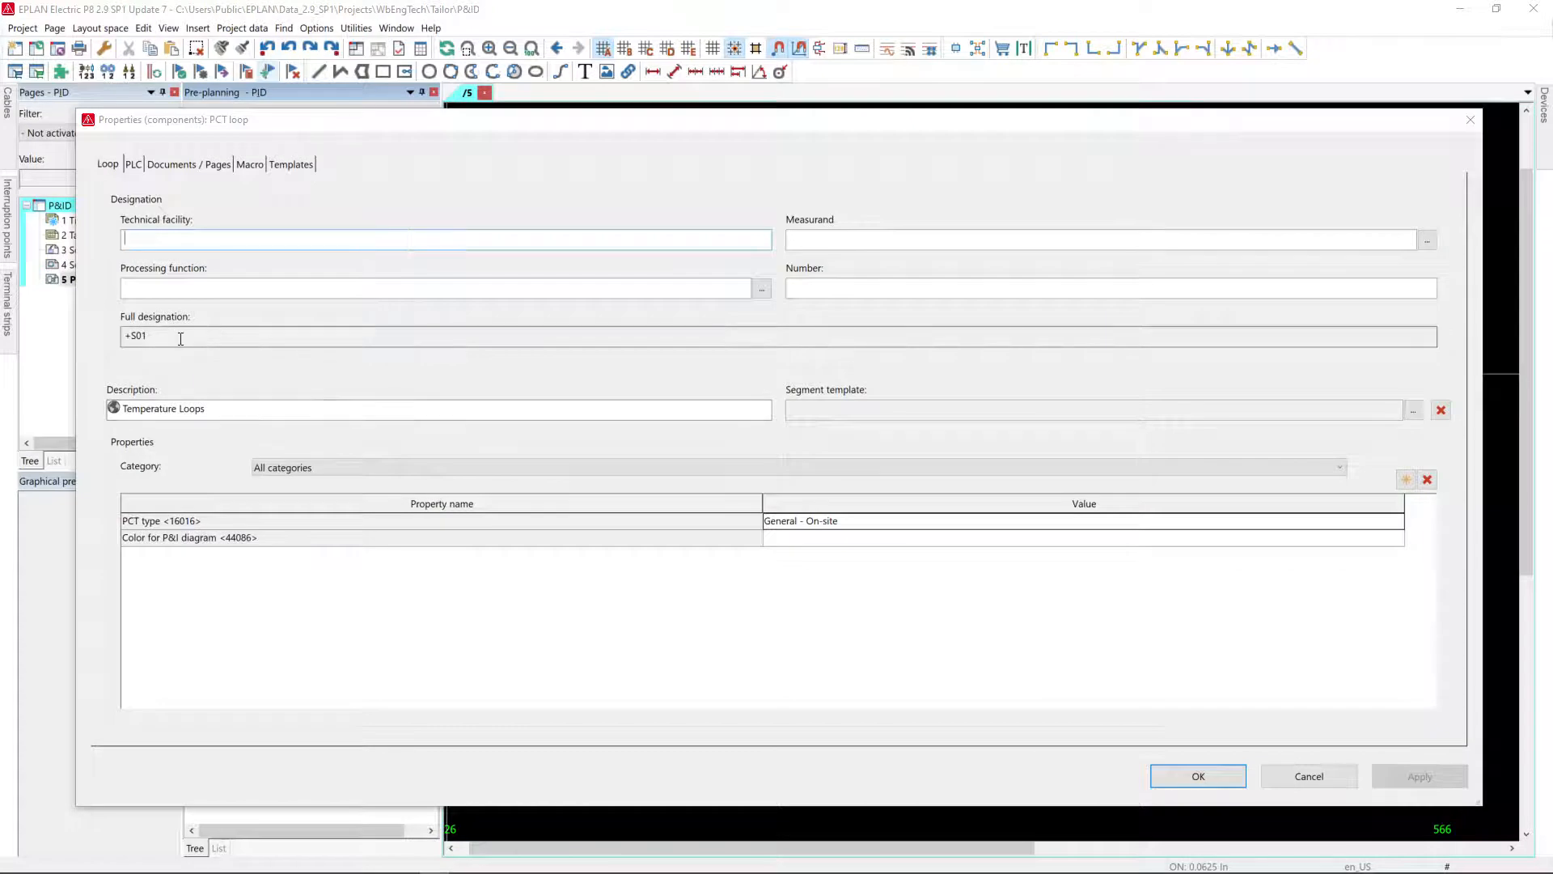
triple_click(264, 409)
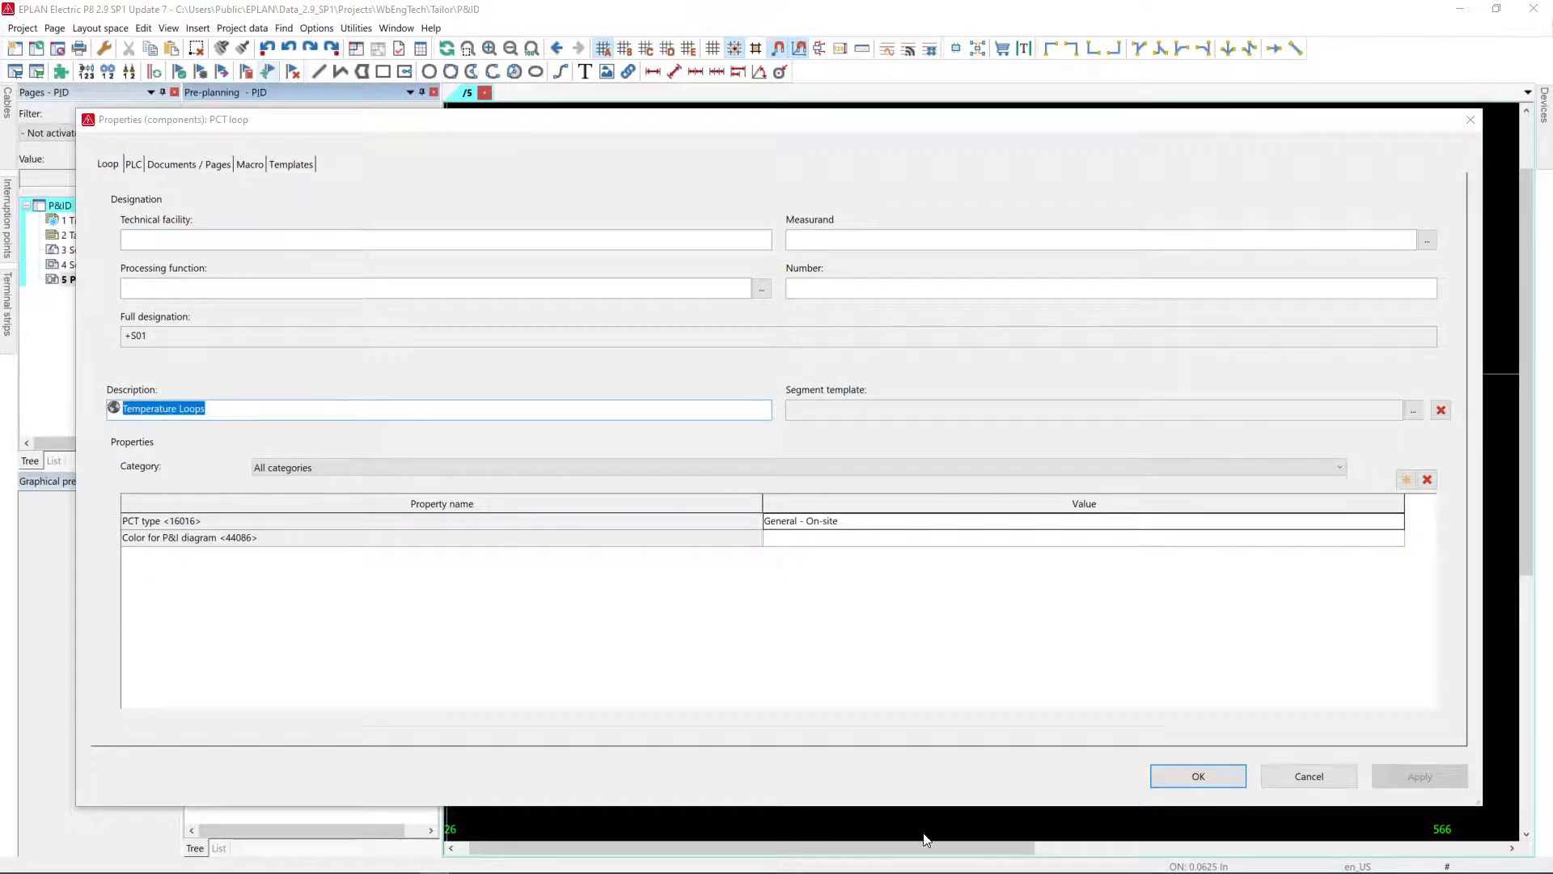
left_click(1196, 777)
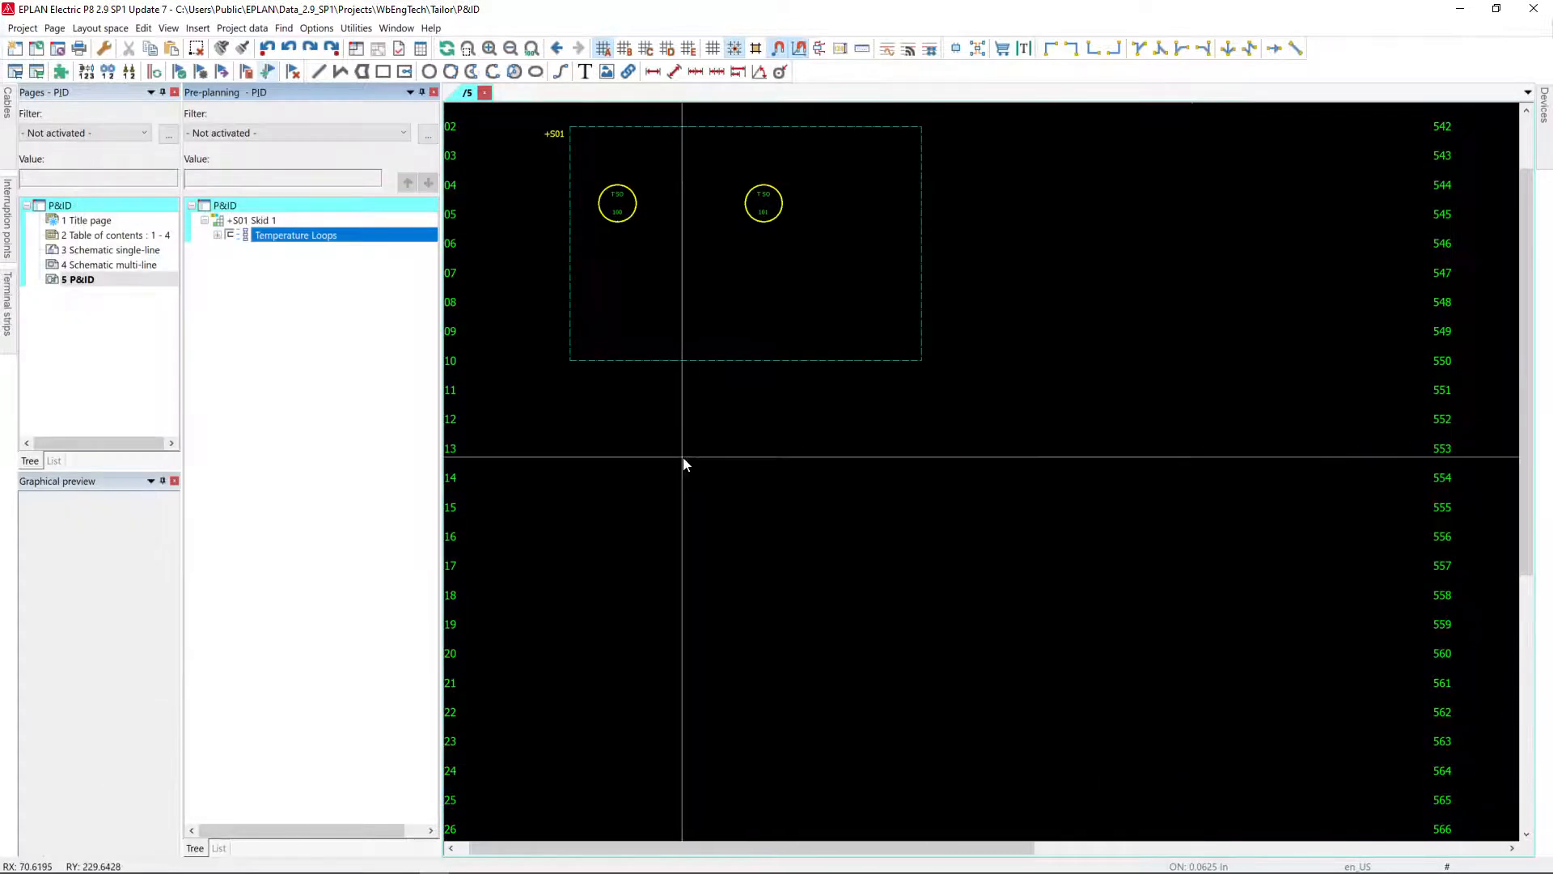
Look at the PCT loop function definitions offered for a new planning object beneath Temperature Loops, including Measuring function, without creating one.
middle_click_drag(687, 457, 719, 575)
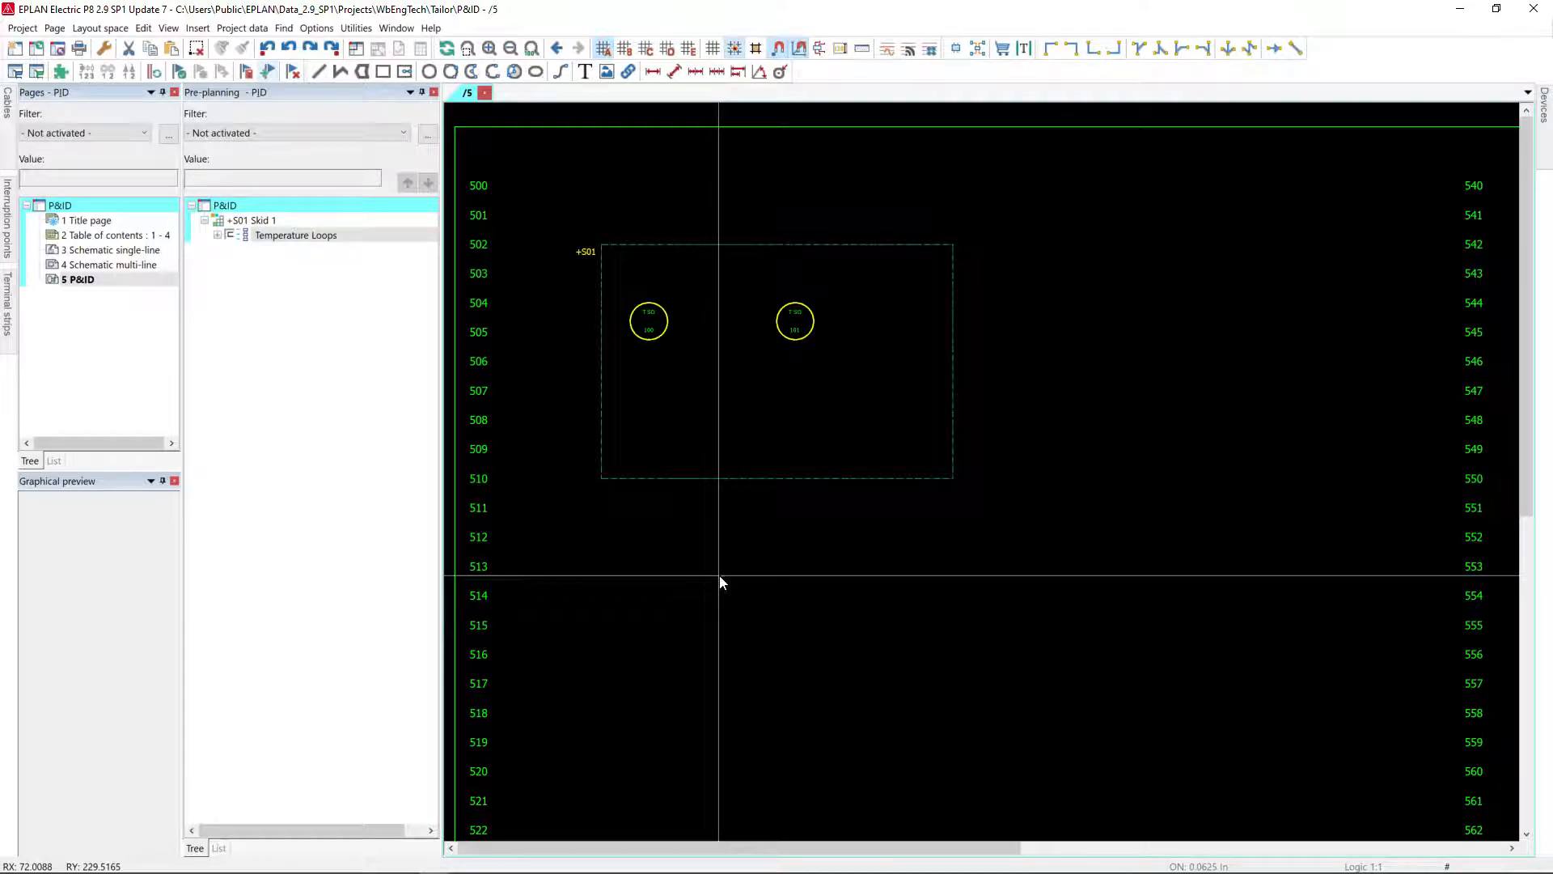
scroll(655, 375, "up", 2)
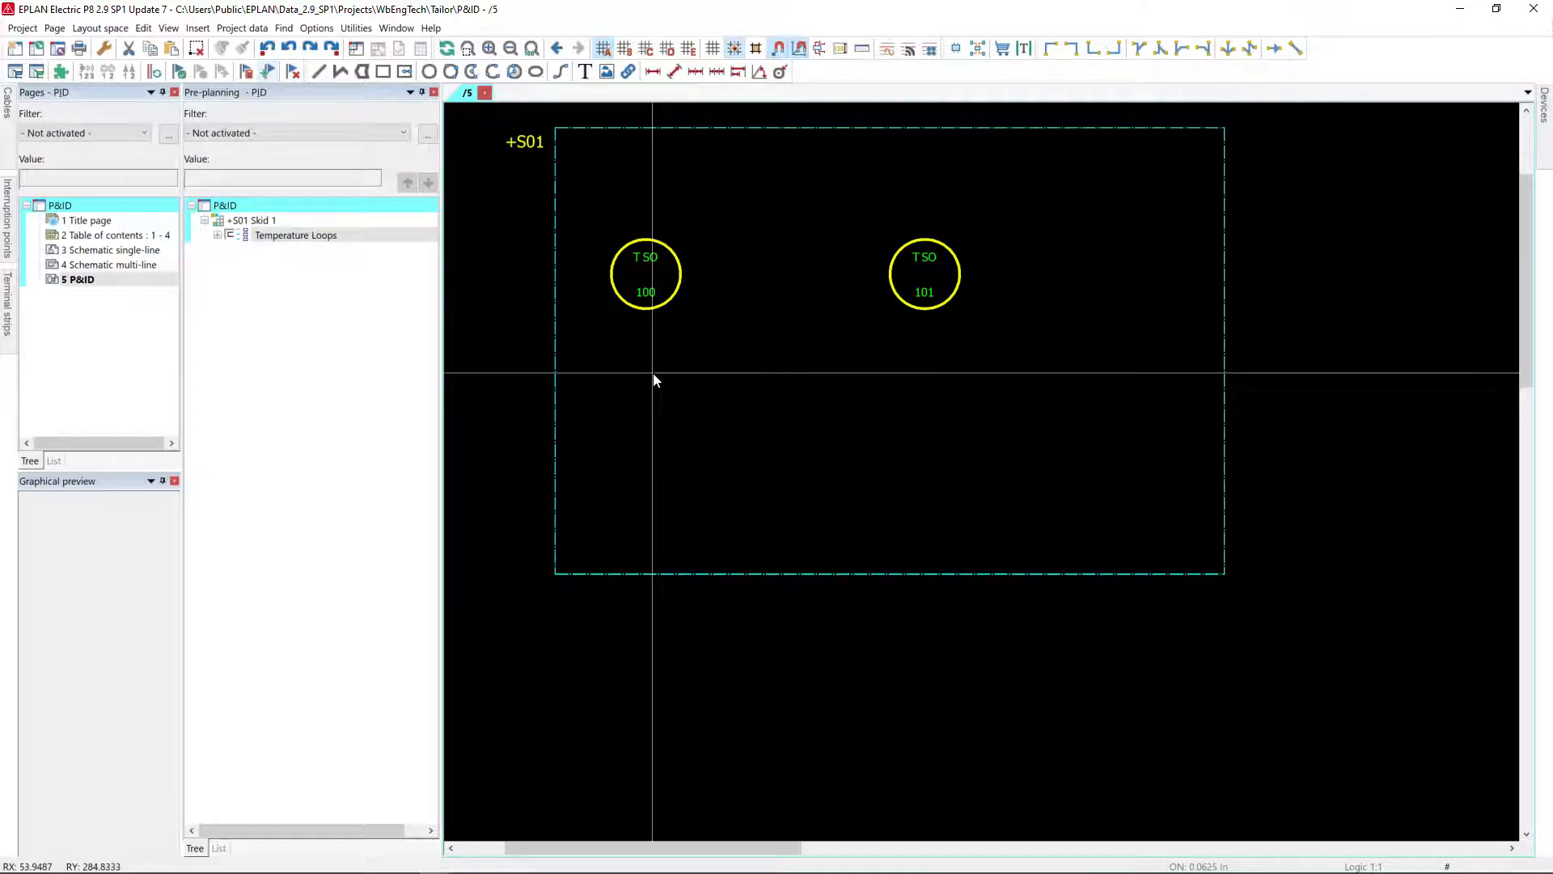
right_click(296, 235)
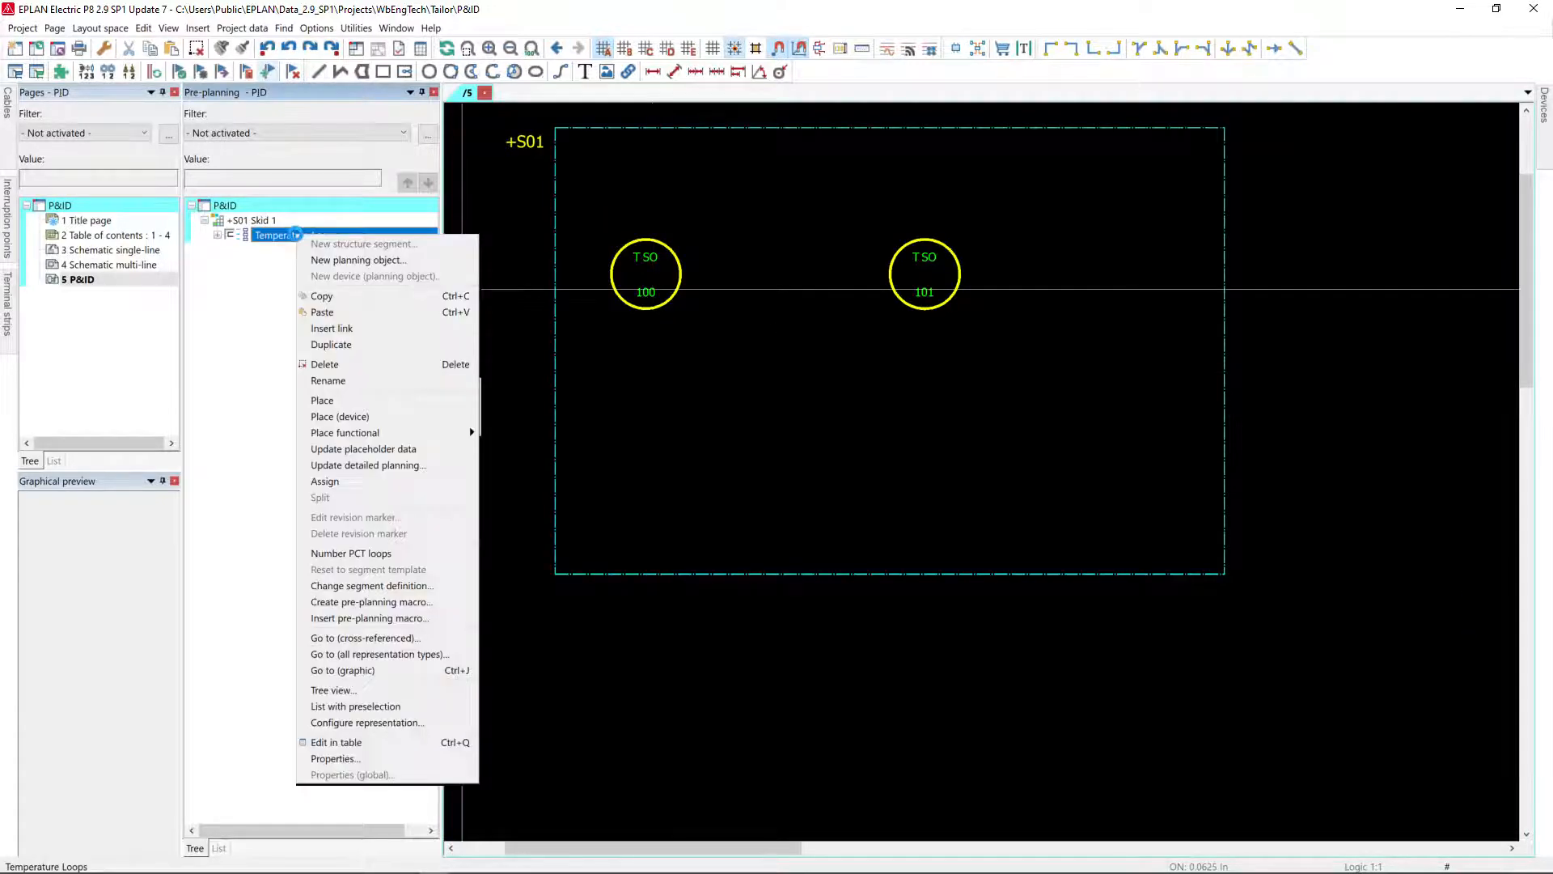
left_click(381, 263)
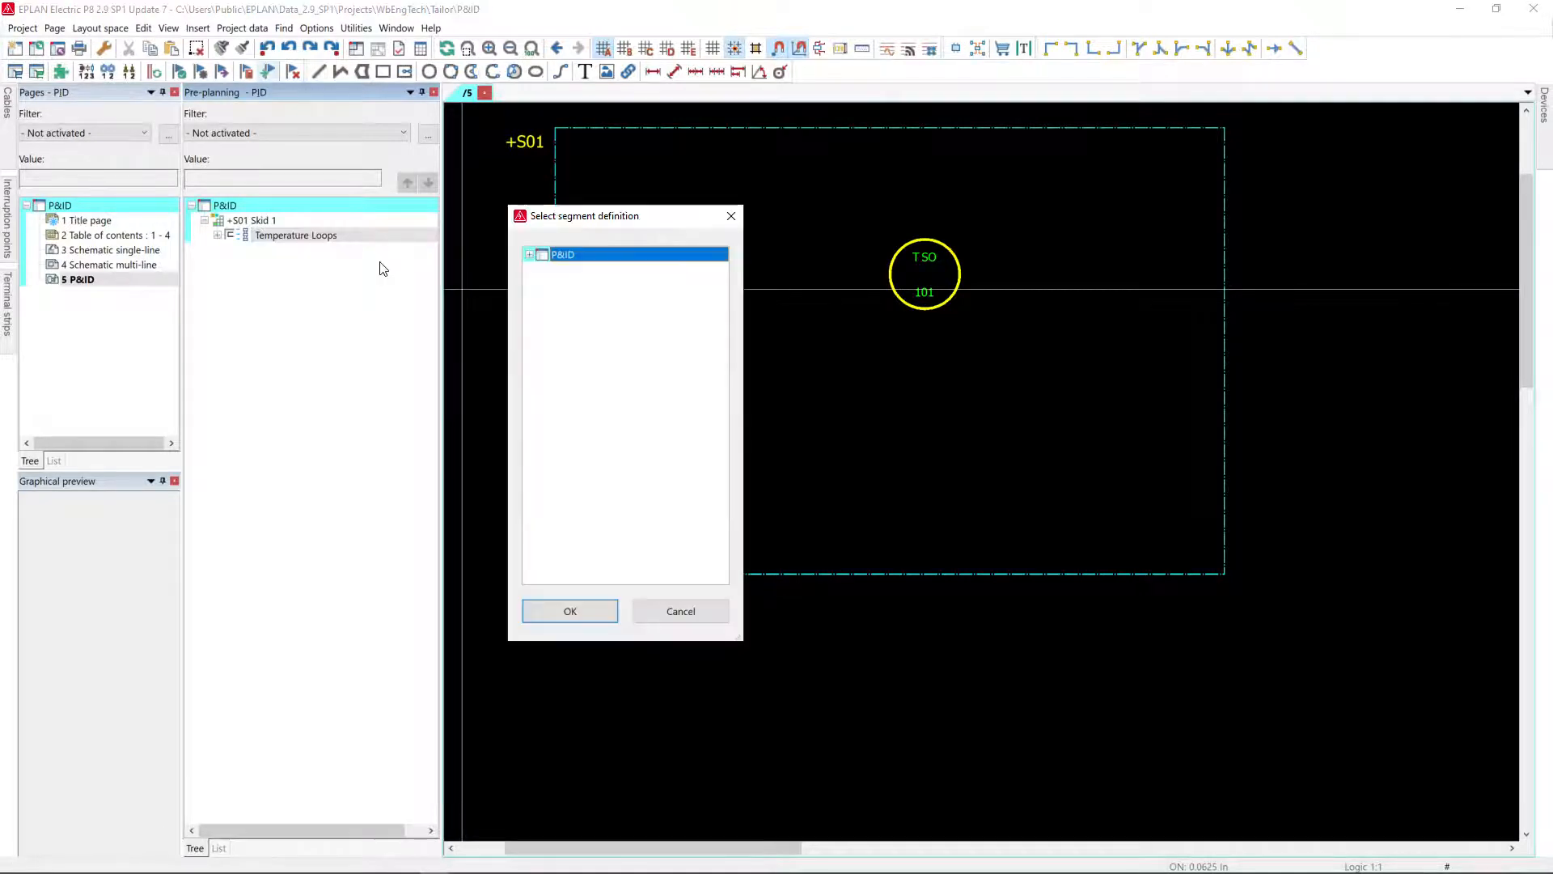
double_click(564, 255)
double_click(589, 270)
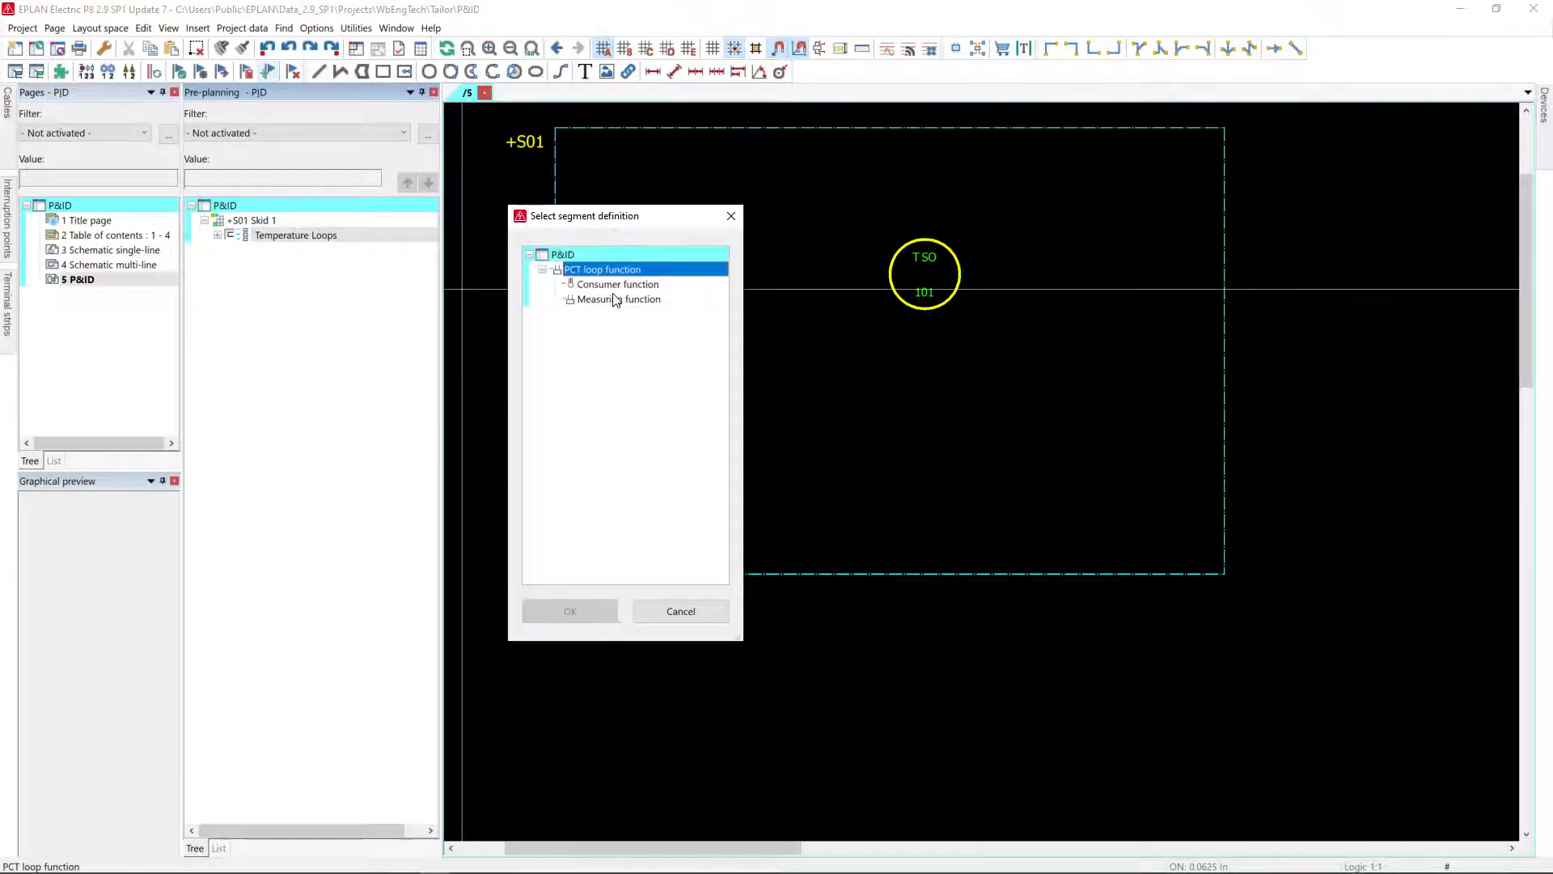
left_click(617, 300)
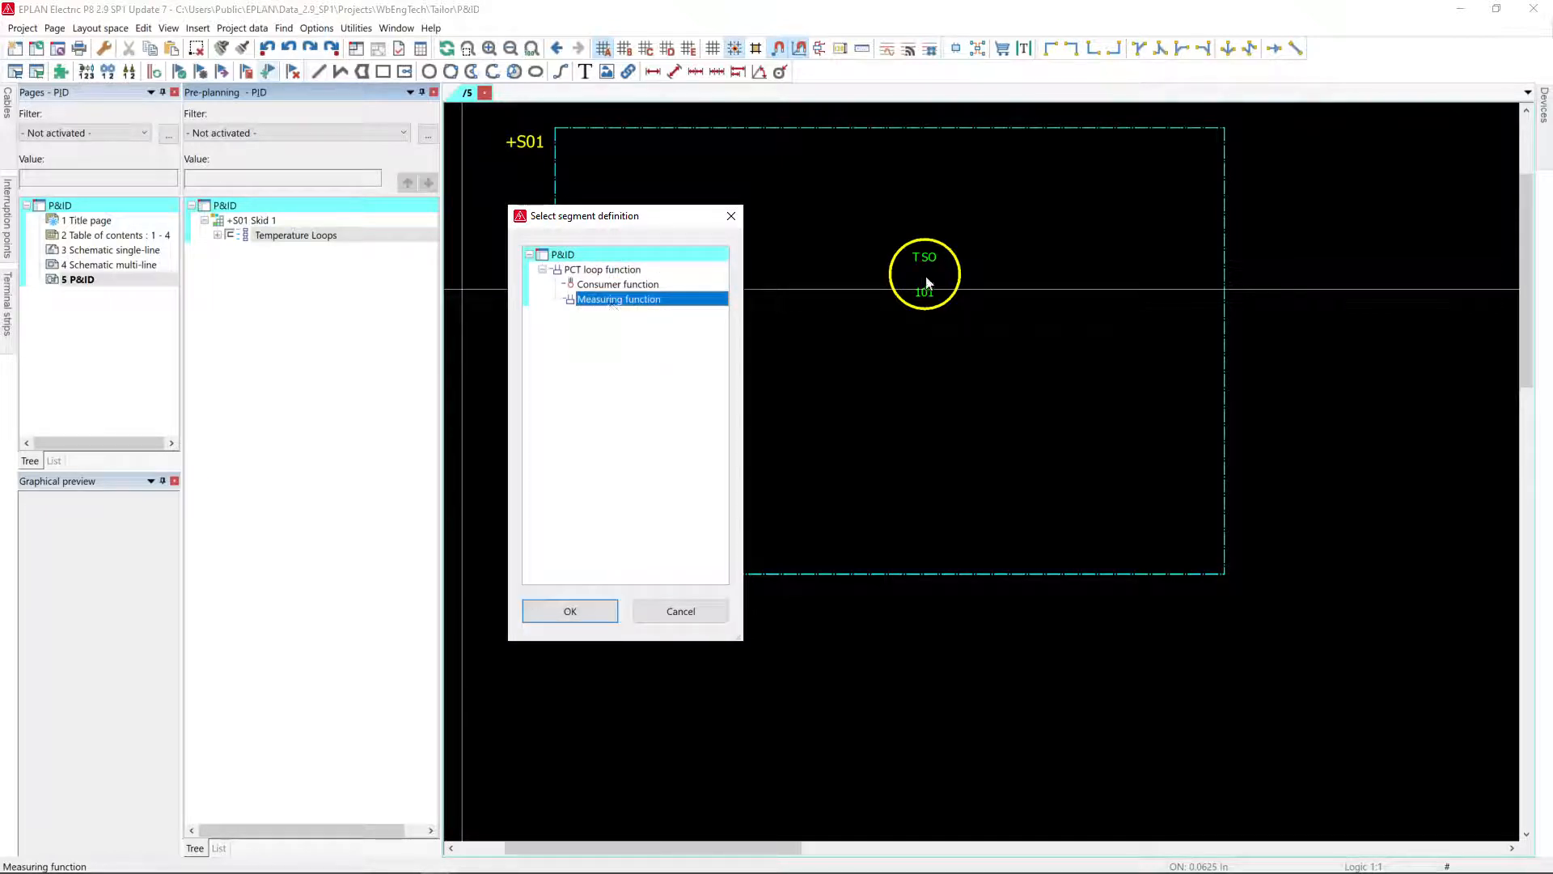
left_click(671, 613)
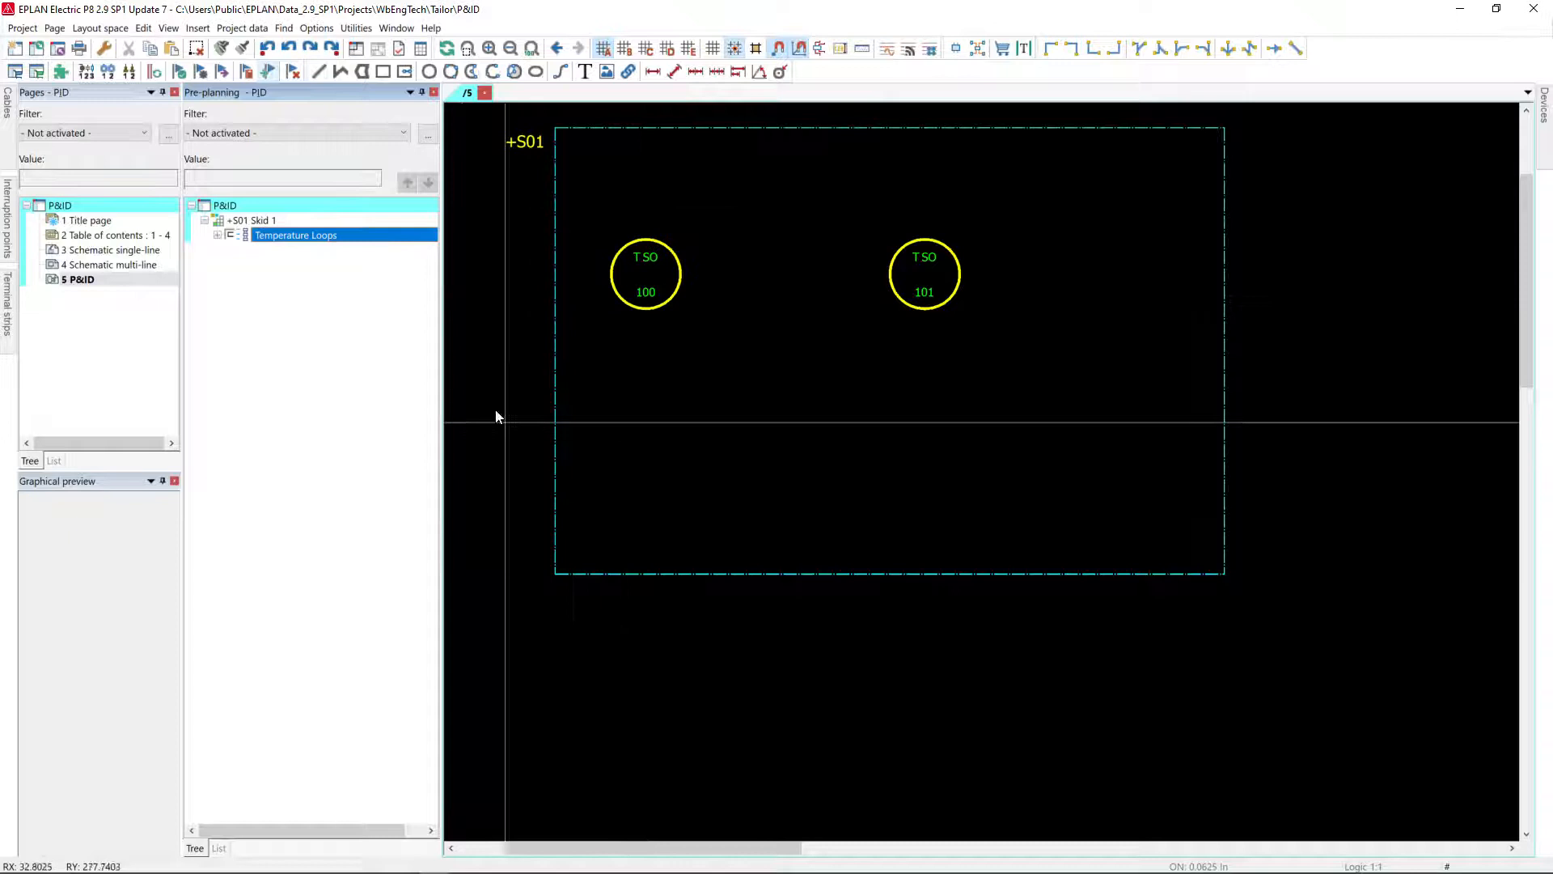
Expand Temperature Loops and examine the measurand, processing function, full designation, number and description of the TSO 100 loop function.
double_click(303, 237)
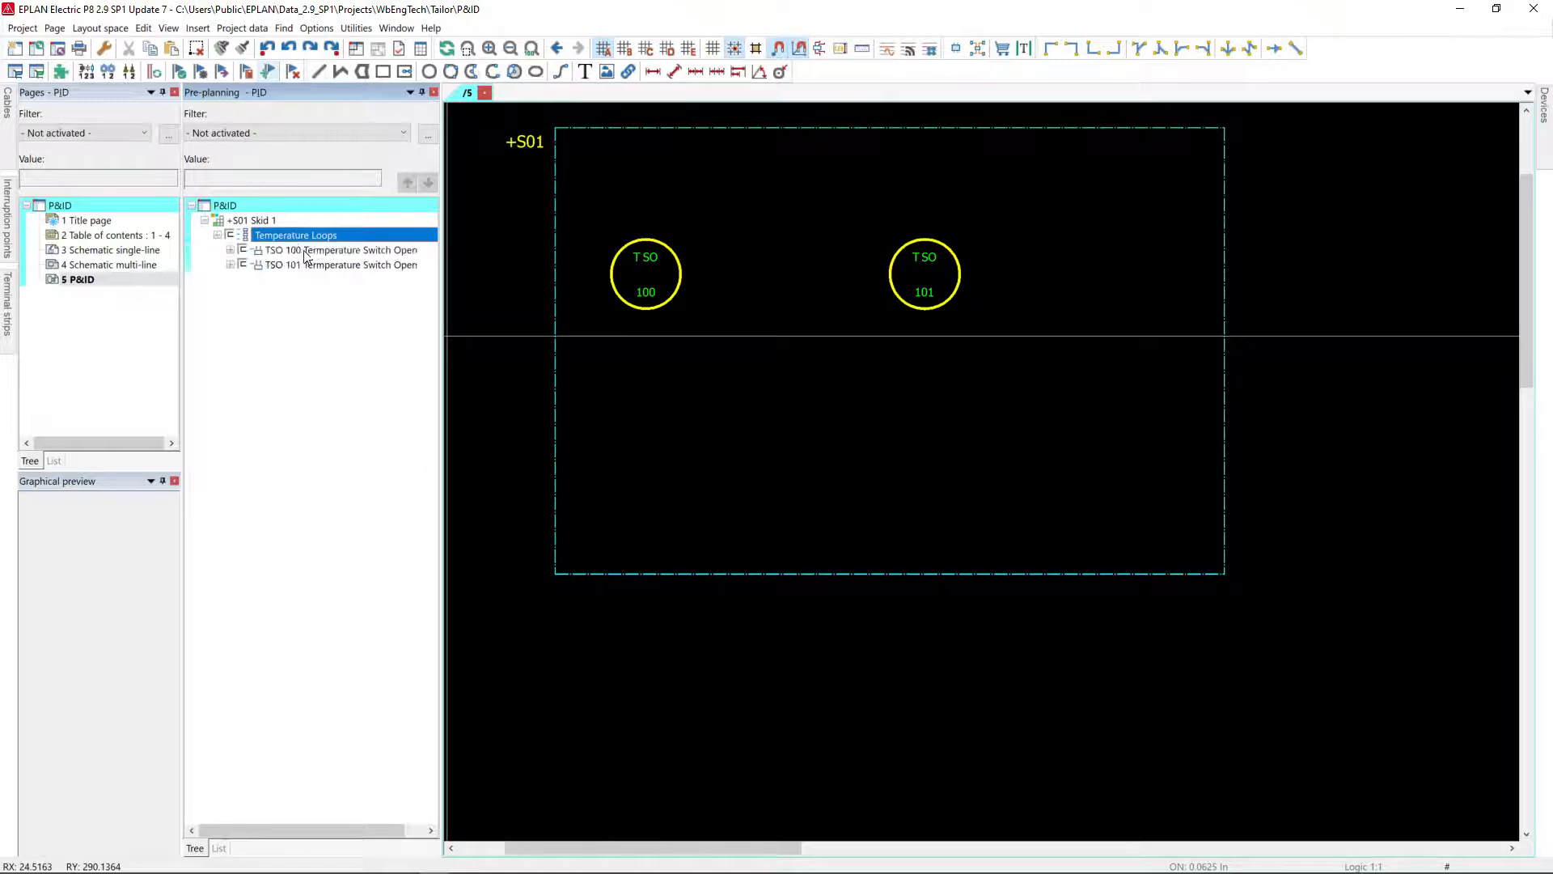
right_click(306, 253)
left_click(383, 781)
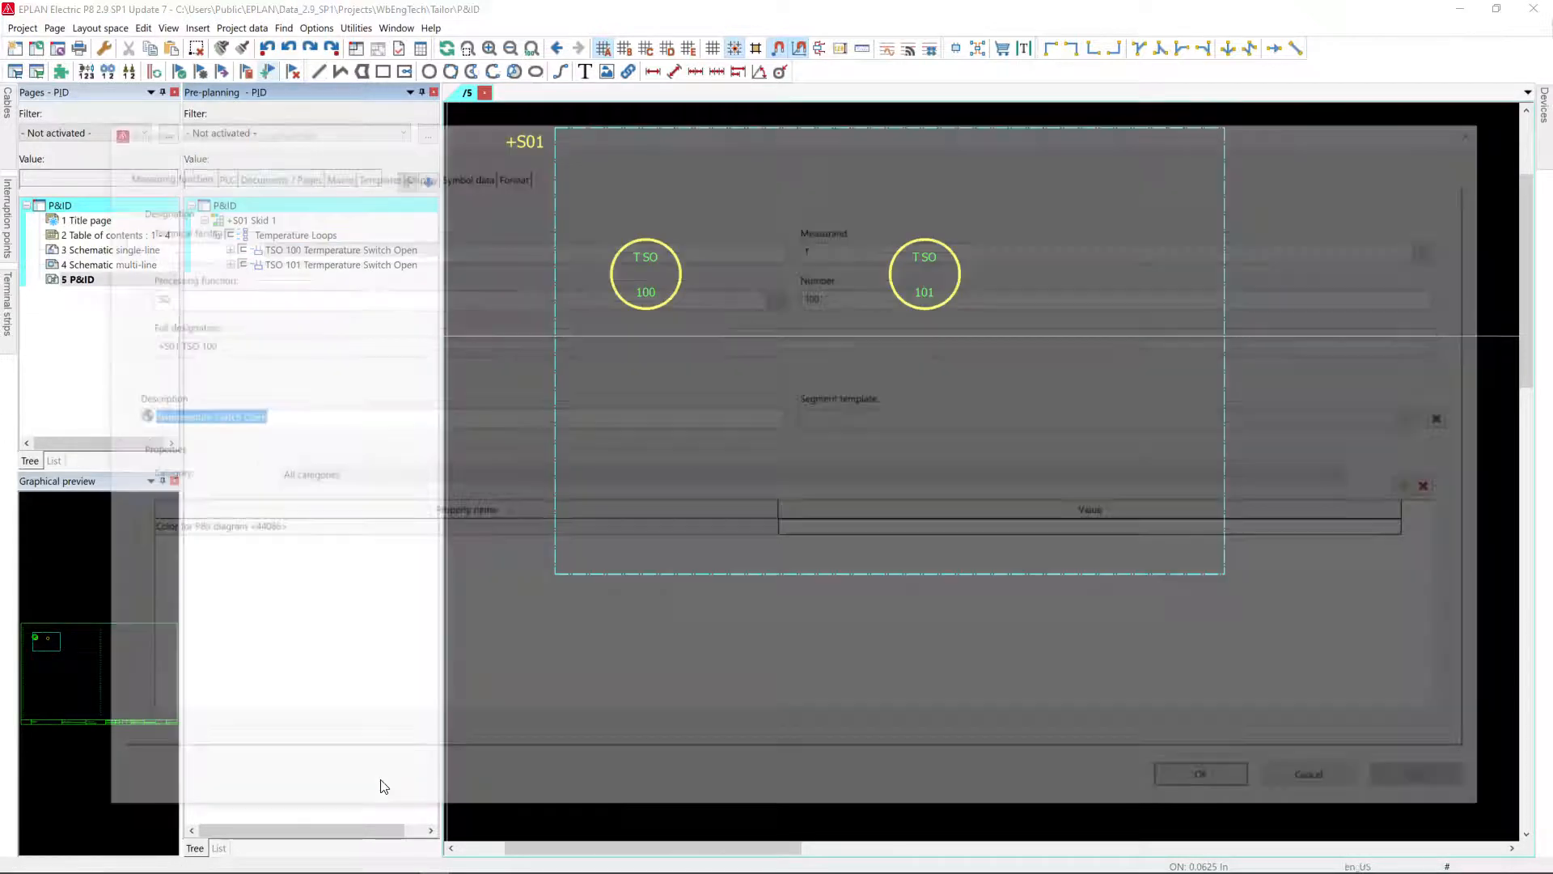
left_click(815, 243)
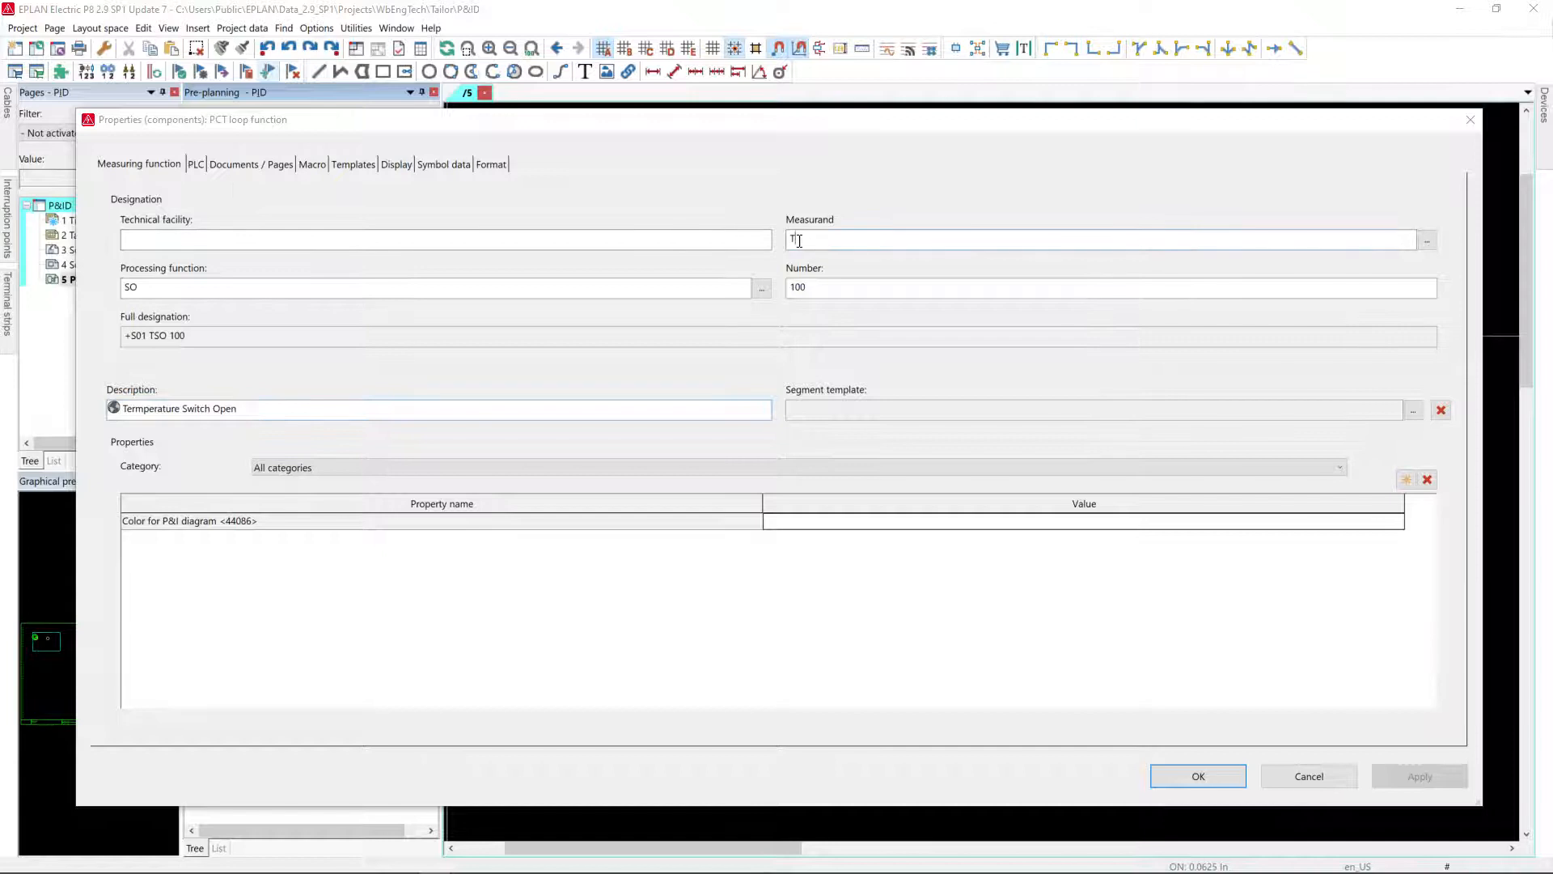
left_click_drag(262, 288, 122, 292)
double_click(158, 338)
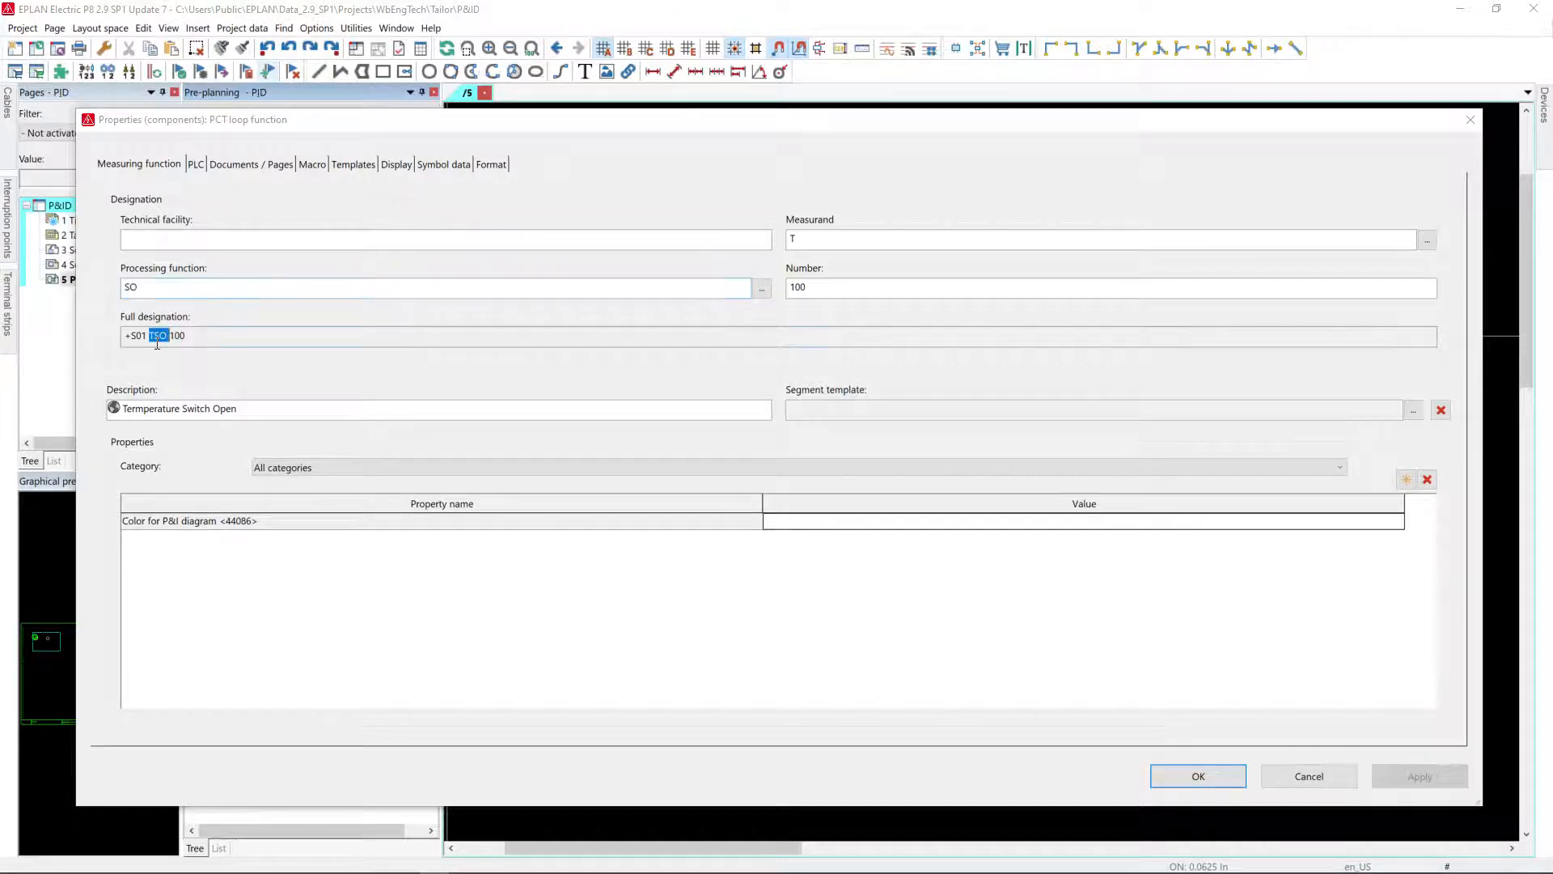
left_click(211, 340)
left_click(858, 281)
double_click(789, 288)
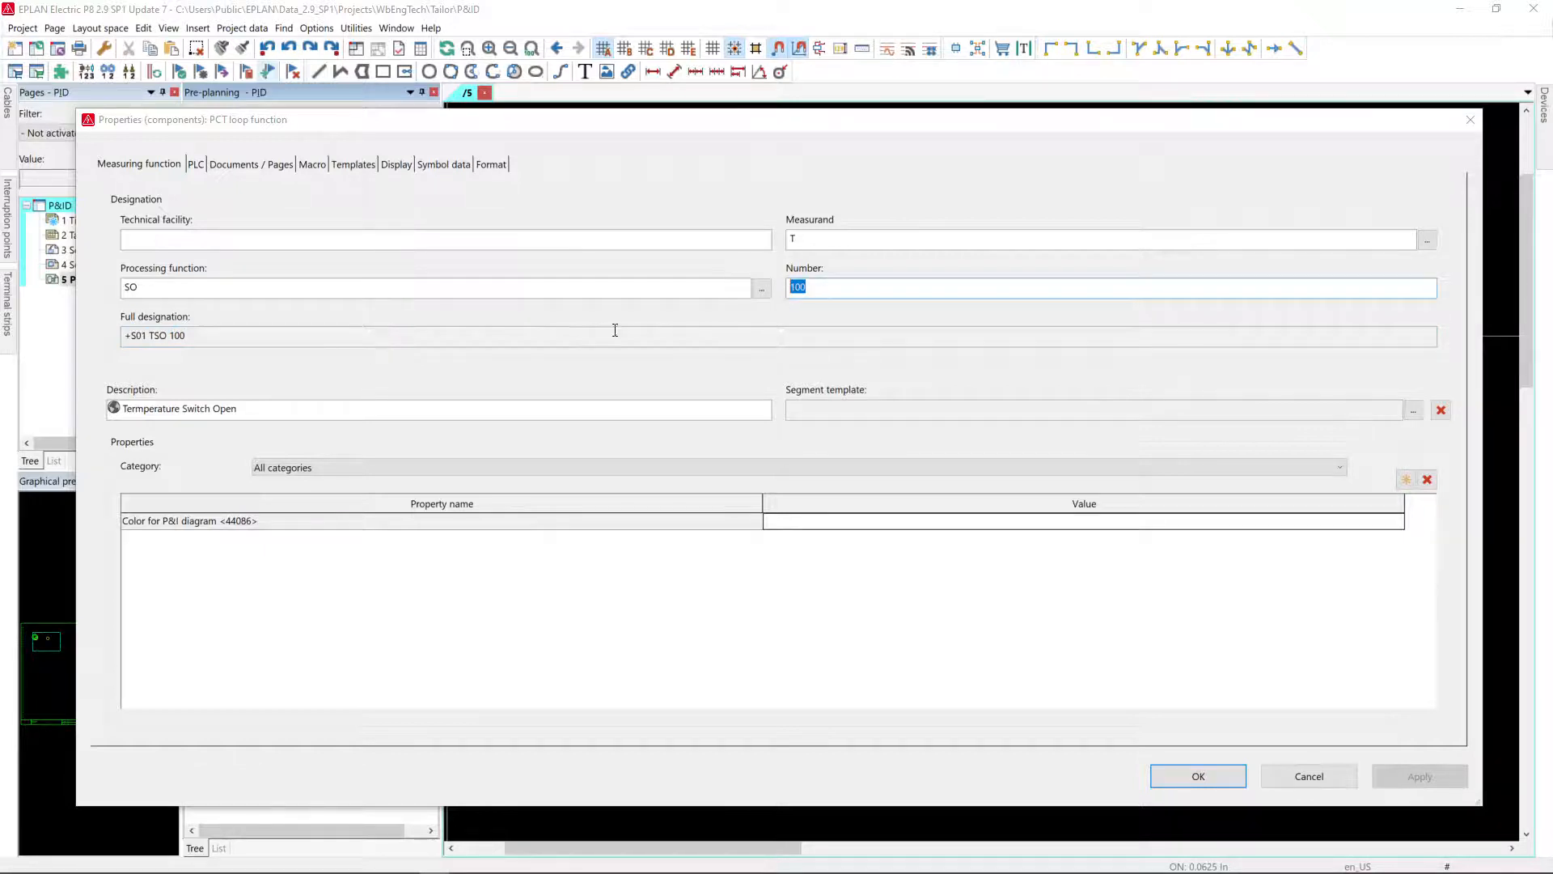
triple_click(203, 413)
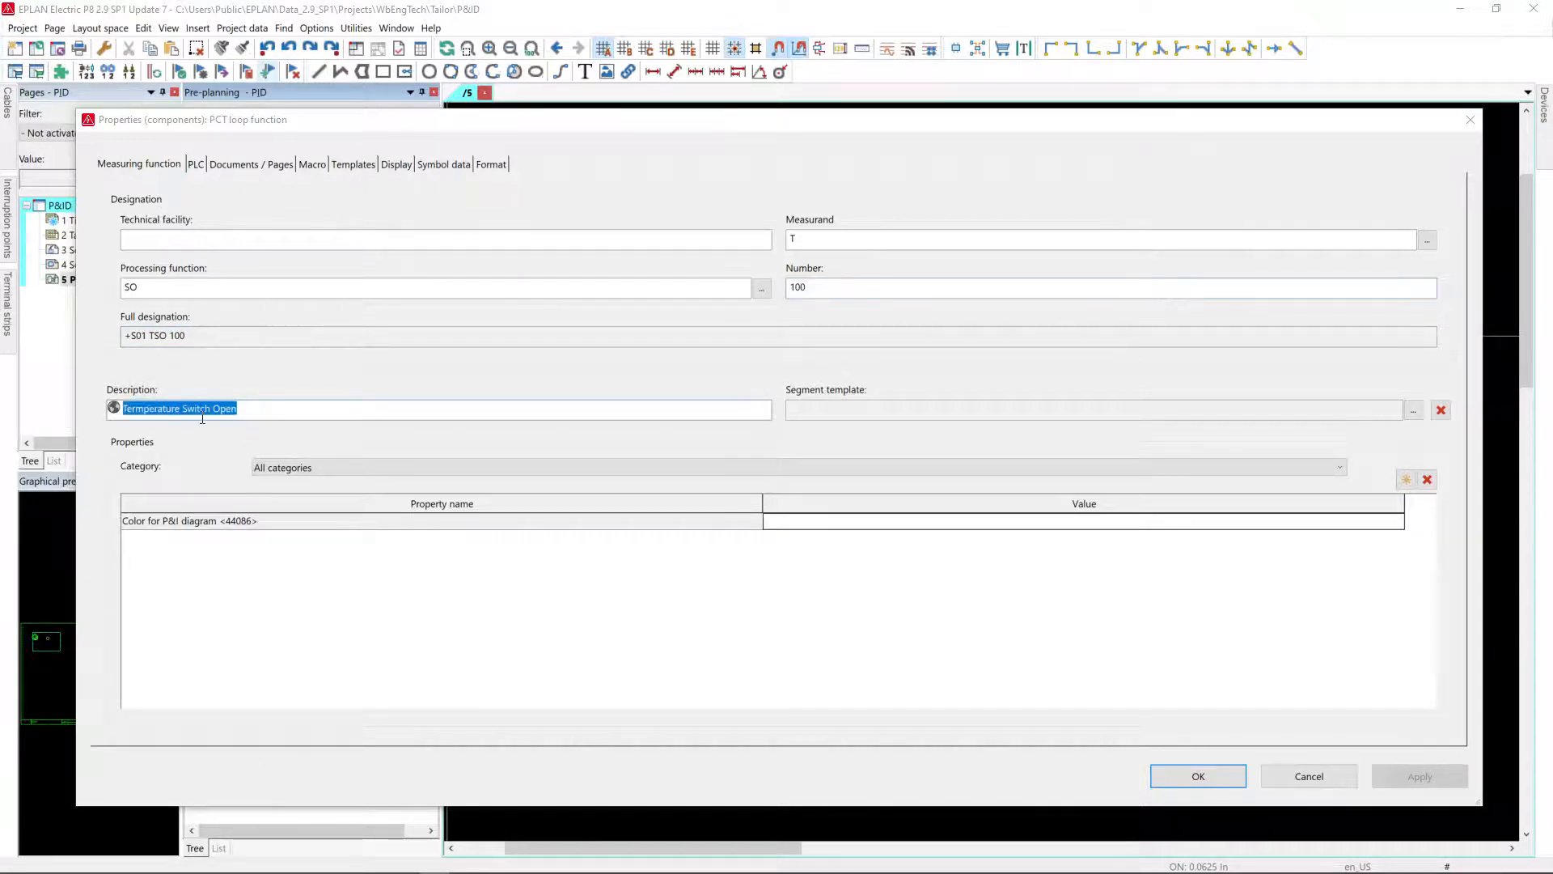
Examine the PLC address data of TSO 100, covering direction, data type, symbolic address and function text, and close its properties.
mouse_move(551, 127)
left_mouse_down()
mouse_move(584, 508)
mouse_move(573, 135)
left_mouse_up()
left_click(220, 171)
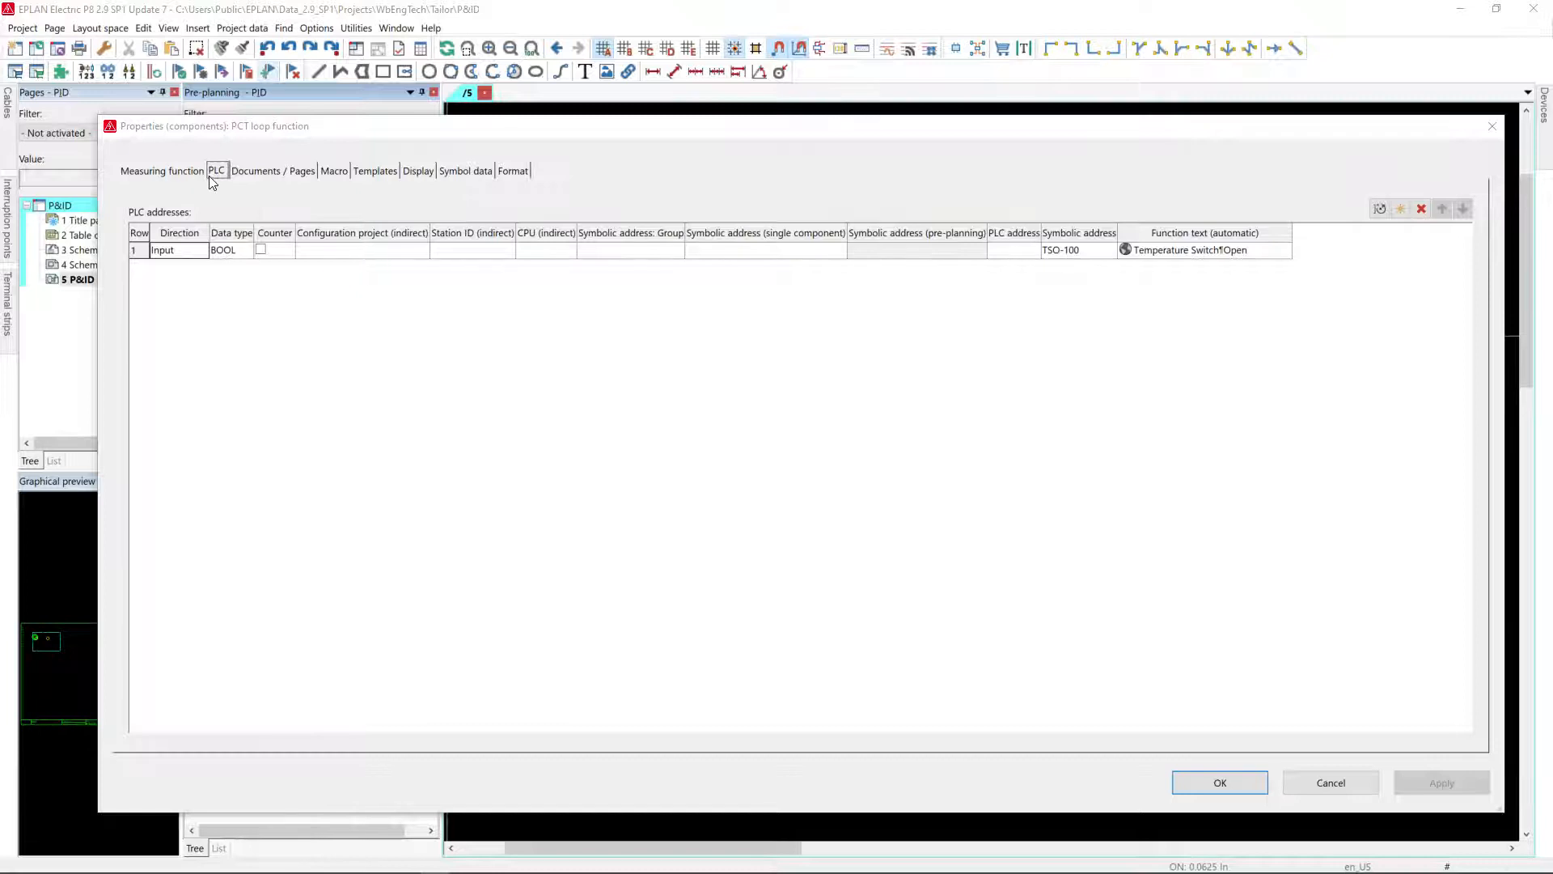
left_click(174, 252)
left_click(238, 254)
left_click(1080, 256)
left_click(1189, 253)
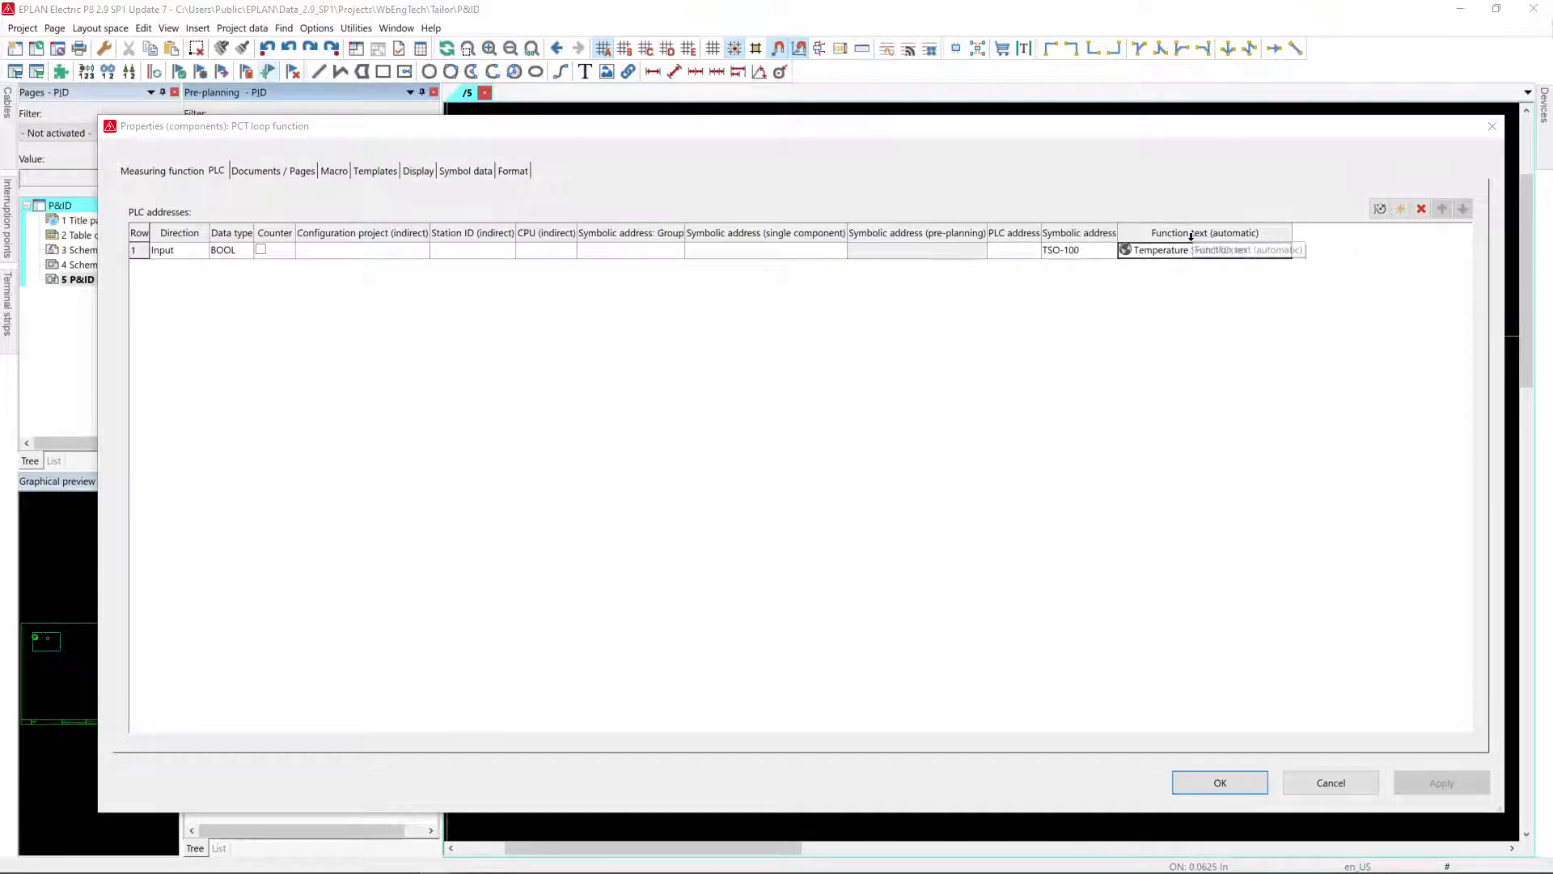
left_click(1237, 781)
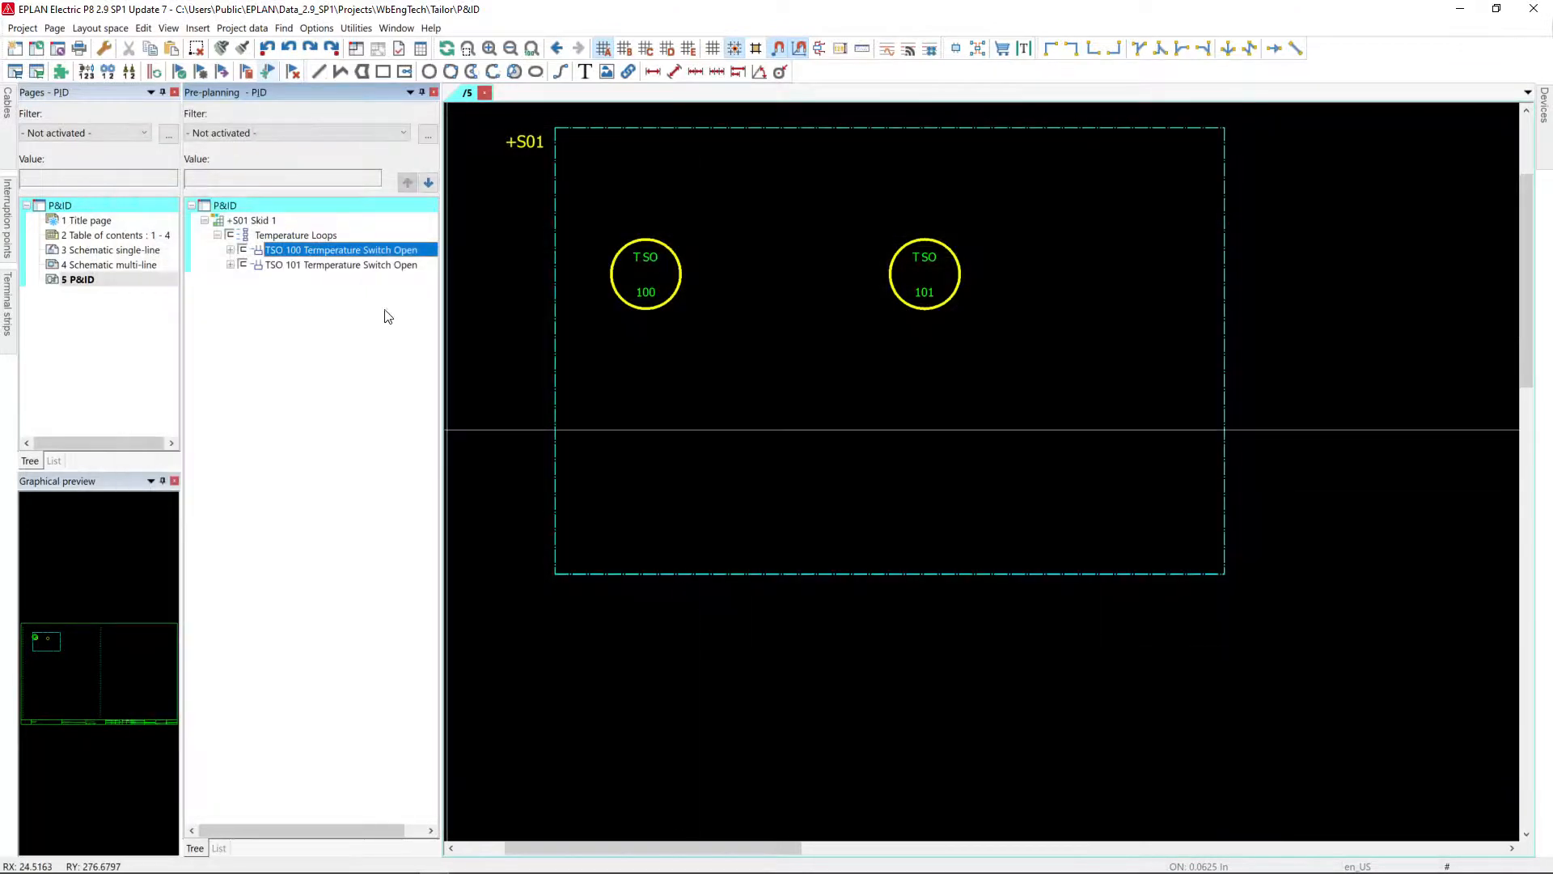
List all representation types of the TSO 100 loop function, then close the search results.
right_click(386, 265)
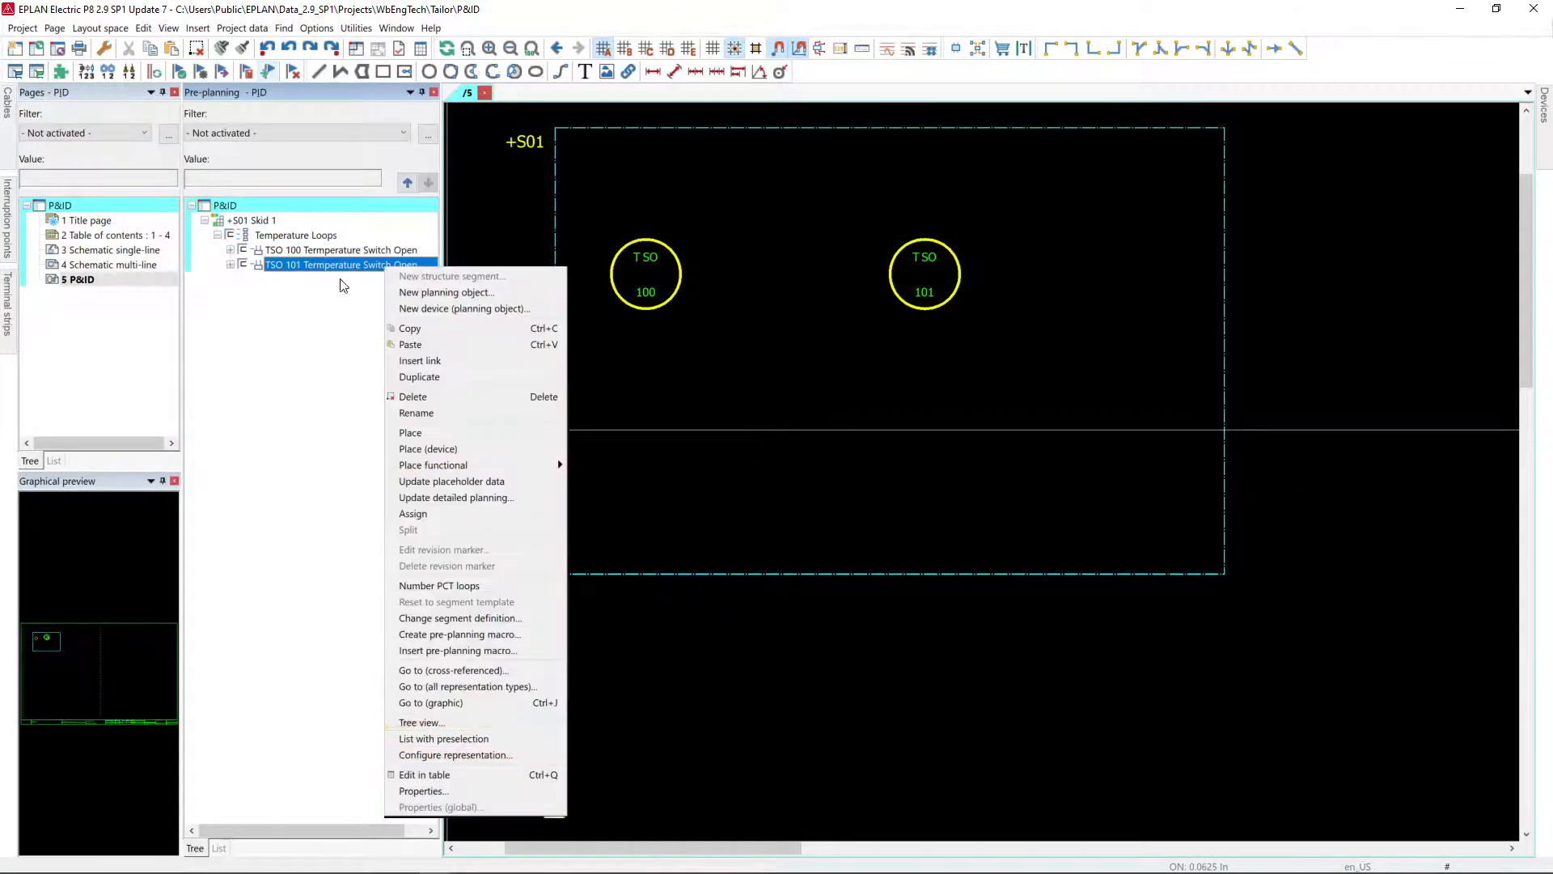
left_click(323, 251)
right_click(323, 251)
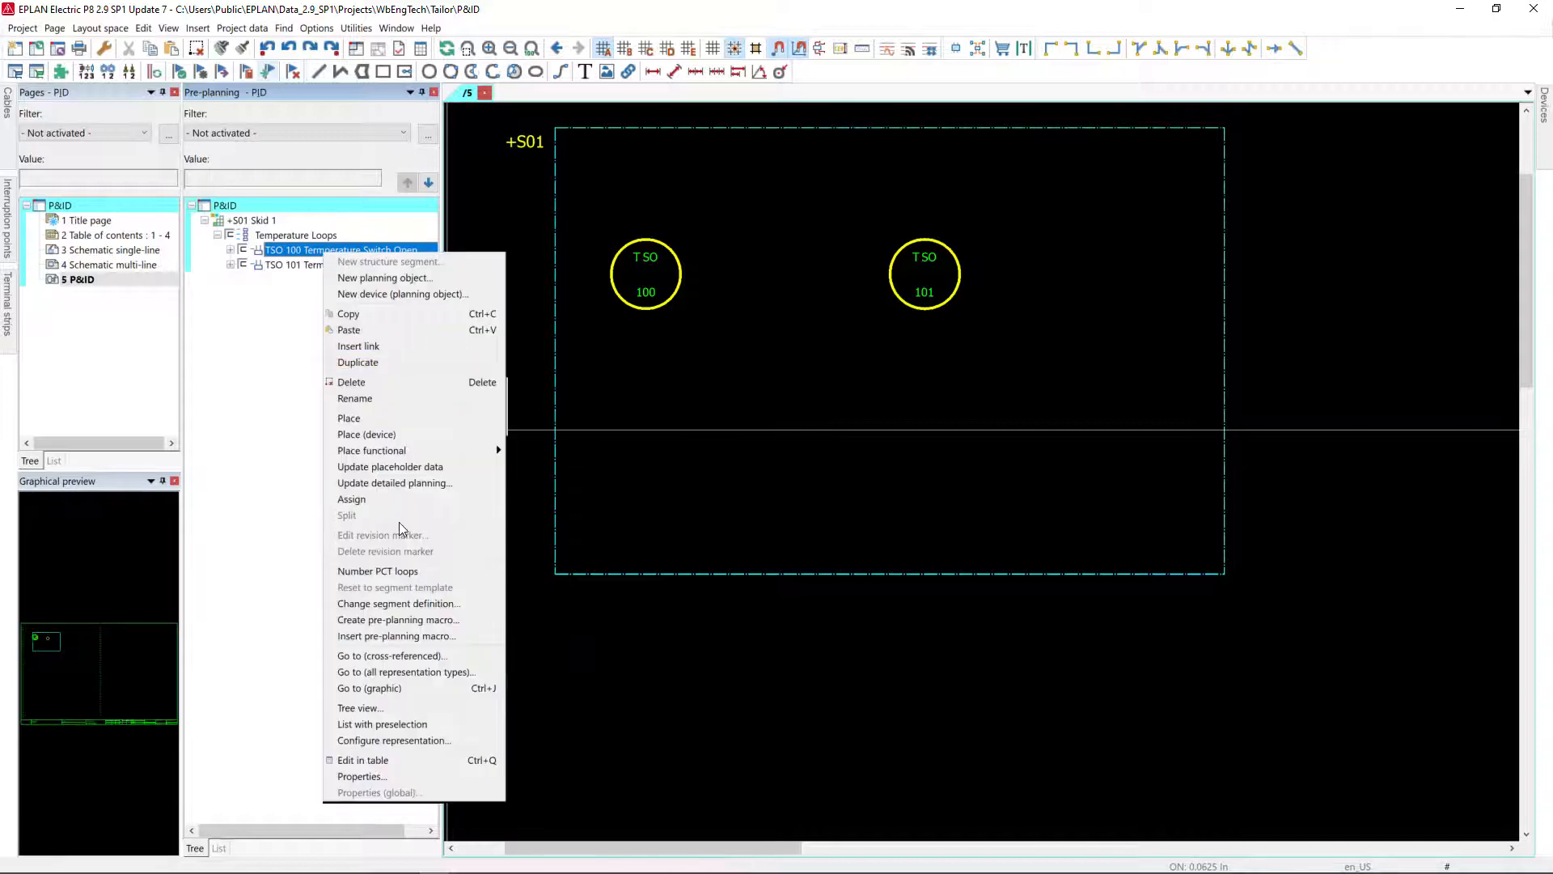
left_click(405, 672)
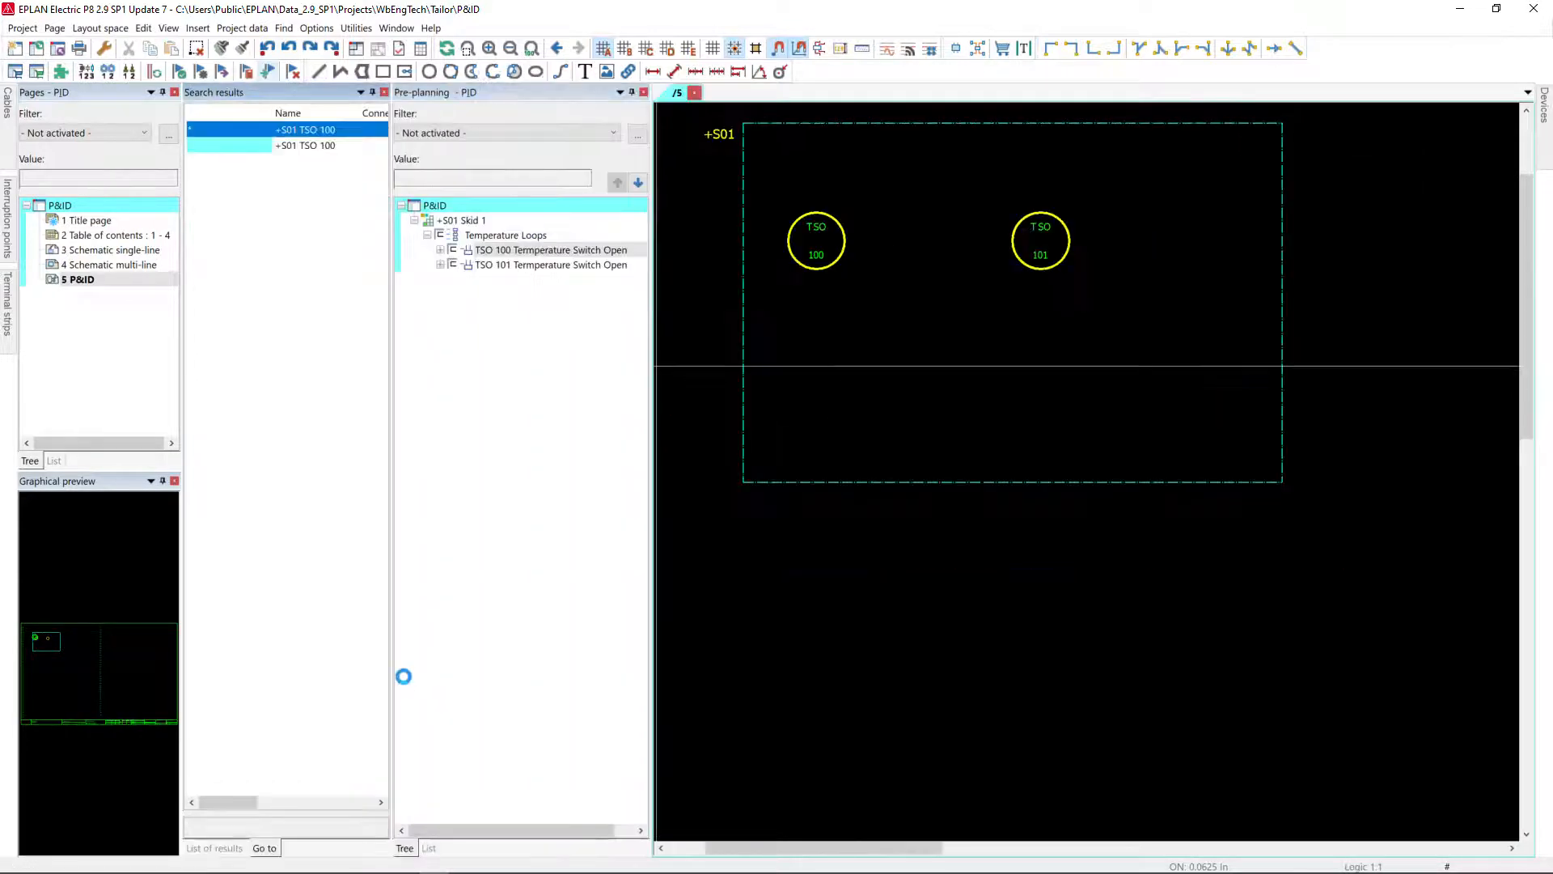
left_click(384, 93)
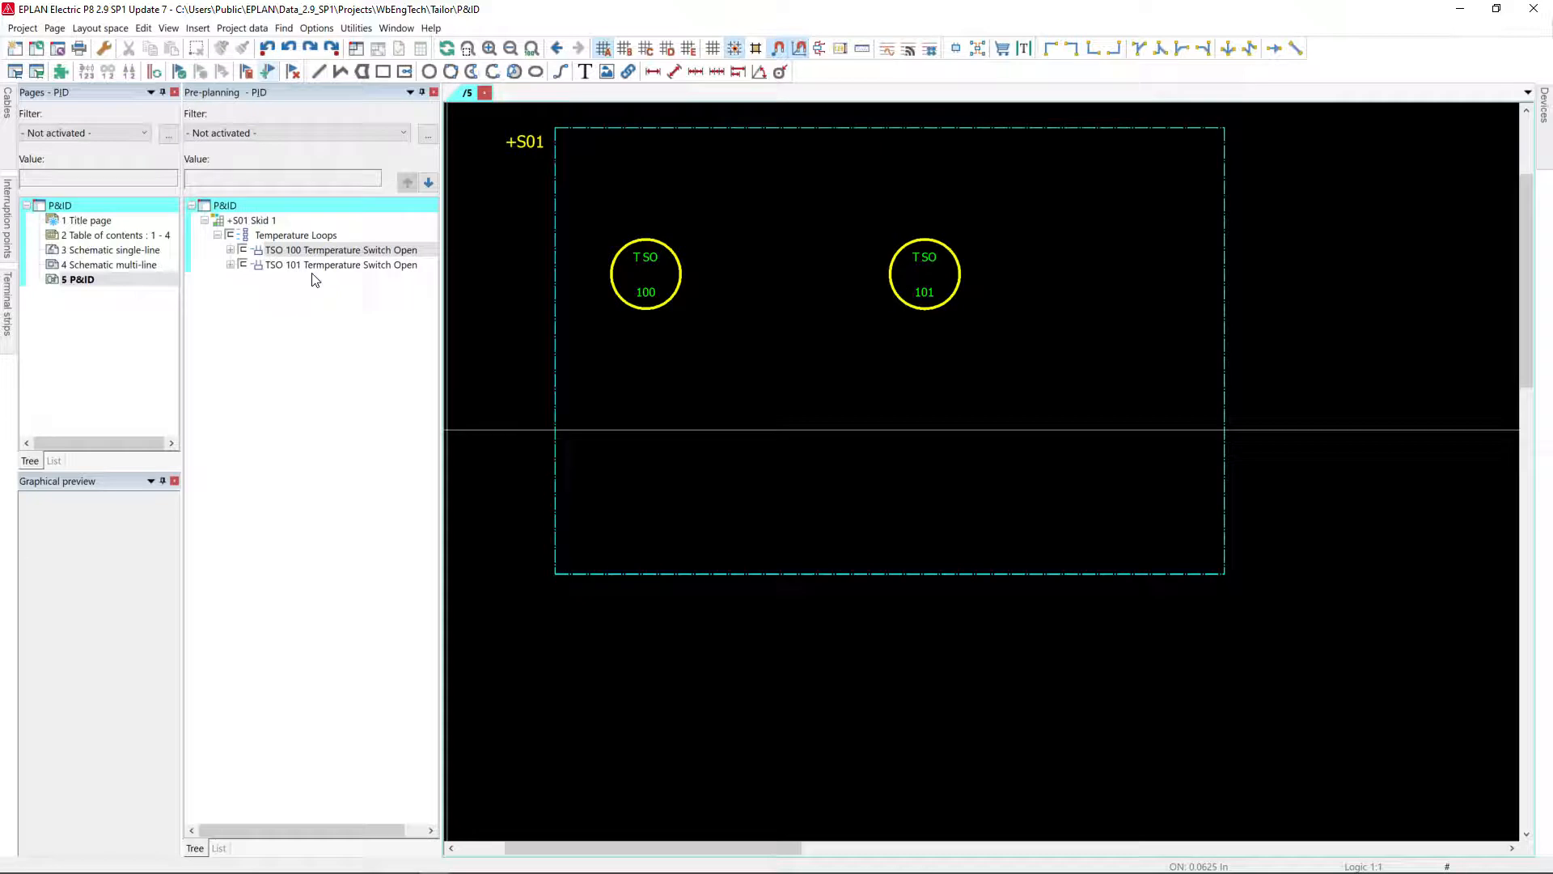
Locate the TSO 100 symbol on the P&ID page from the navigator and select the TSO 101 symbol beside it.
right_click(294, 250)
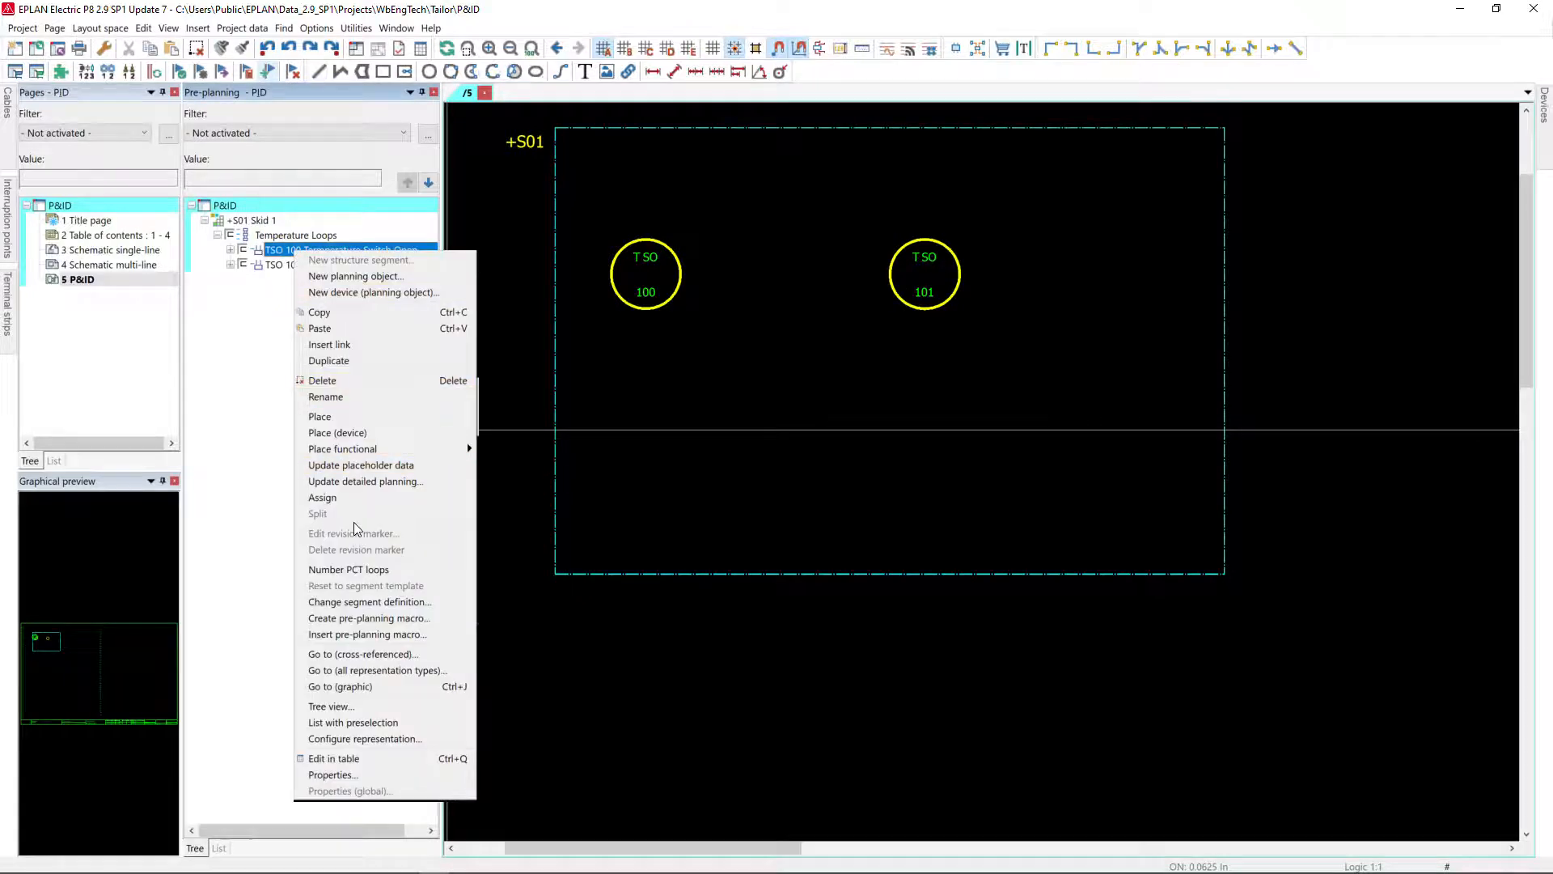
left_click(341, 686)
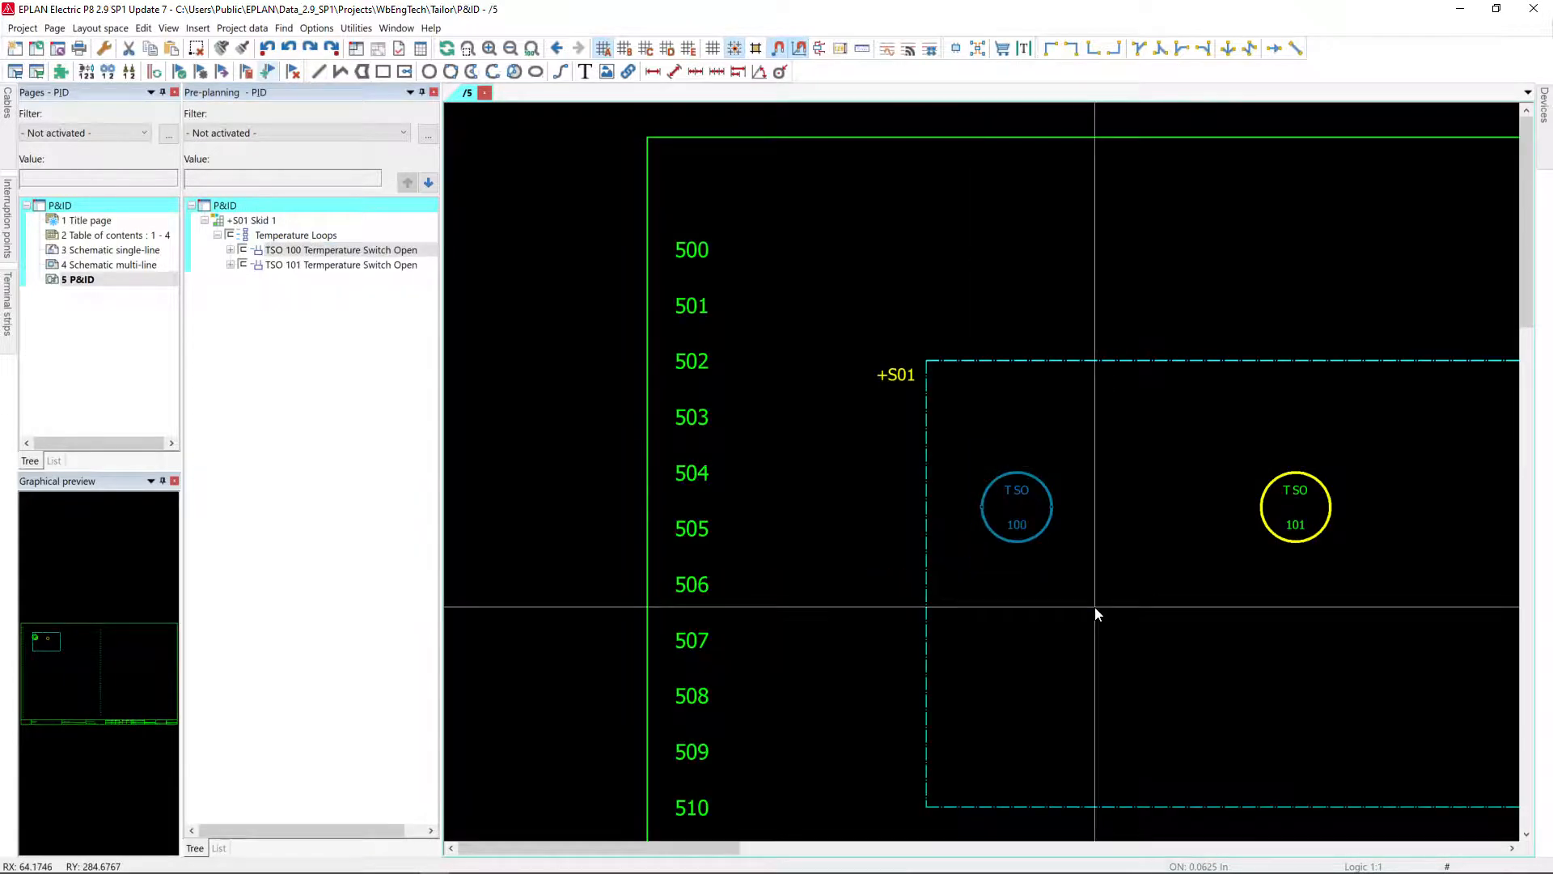
left_click_drag(1242, 469, 1447, 612)
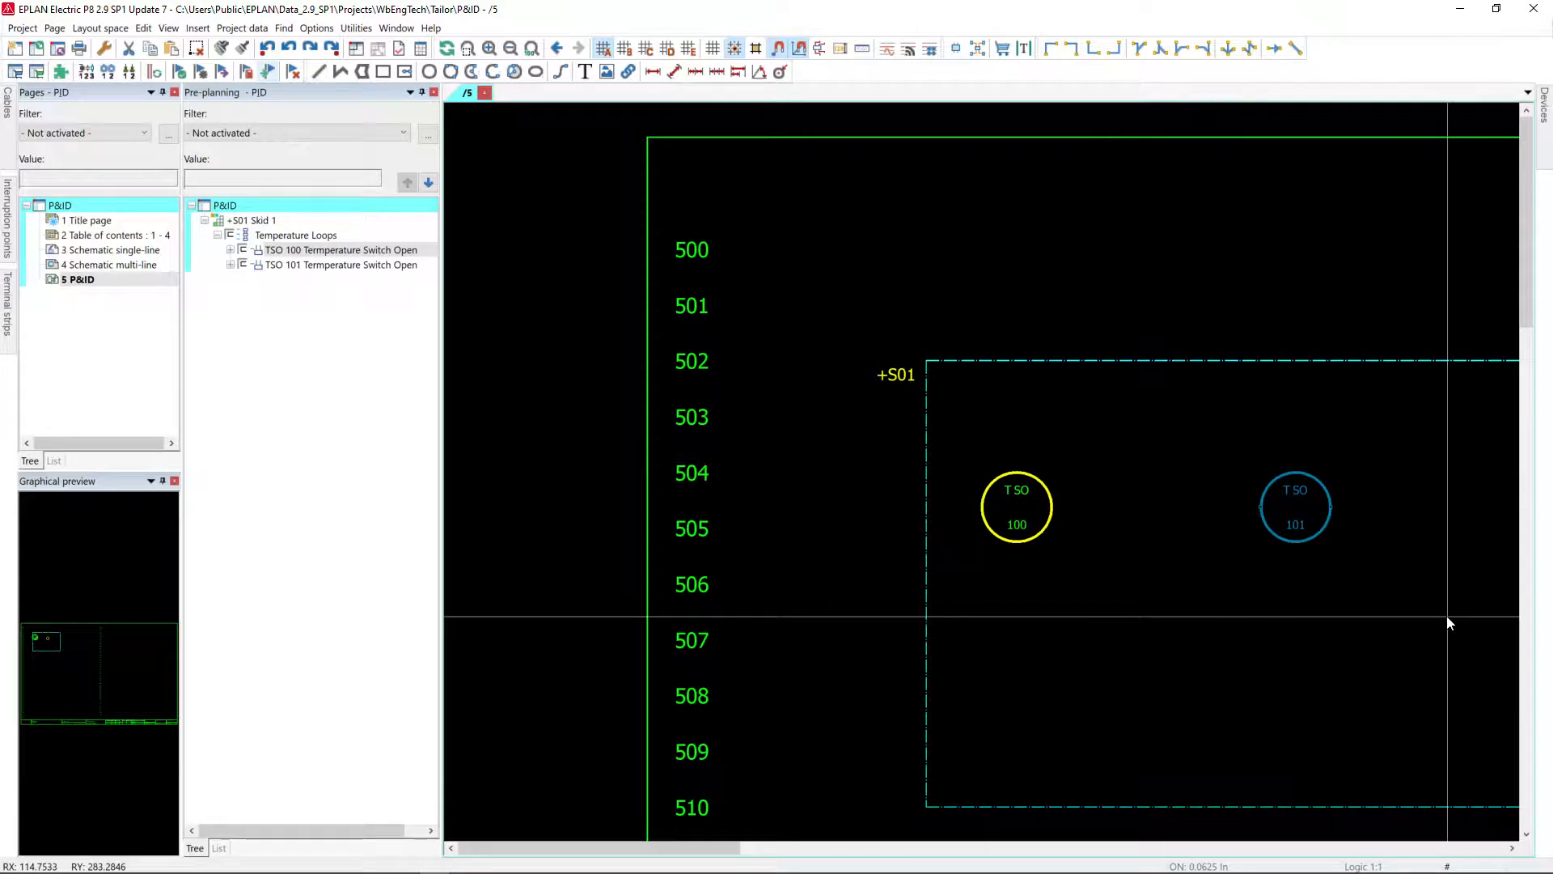
middle_click_drag(676, 462, 496, 445)
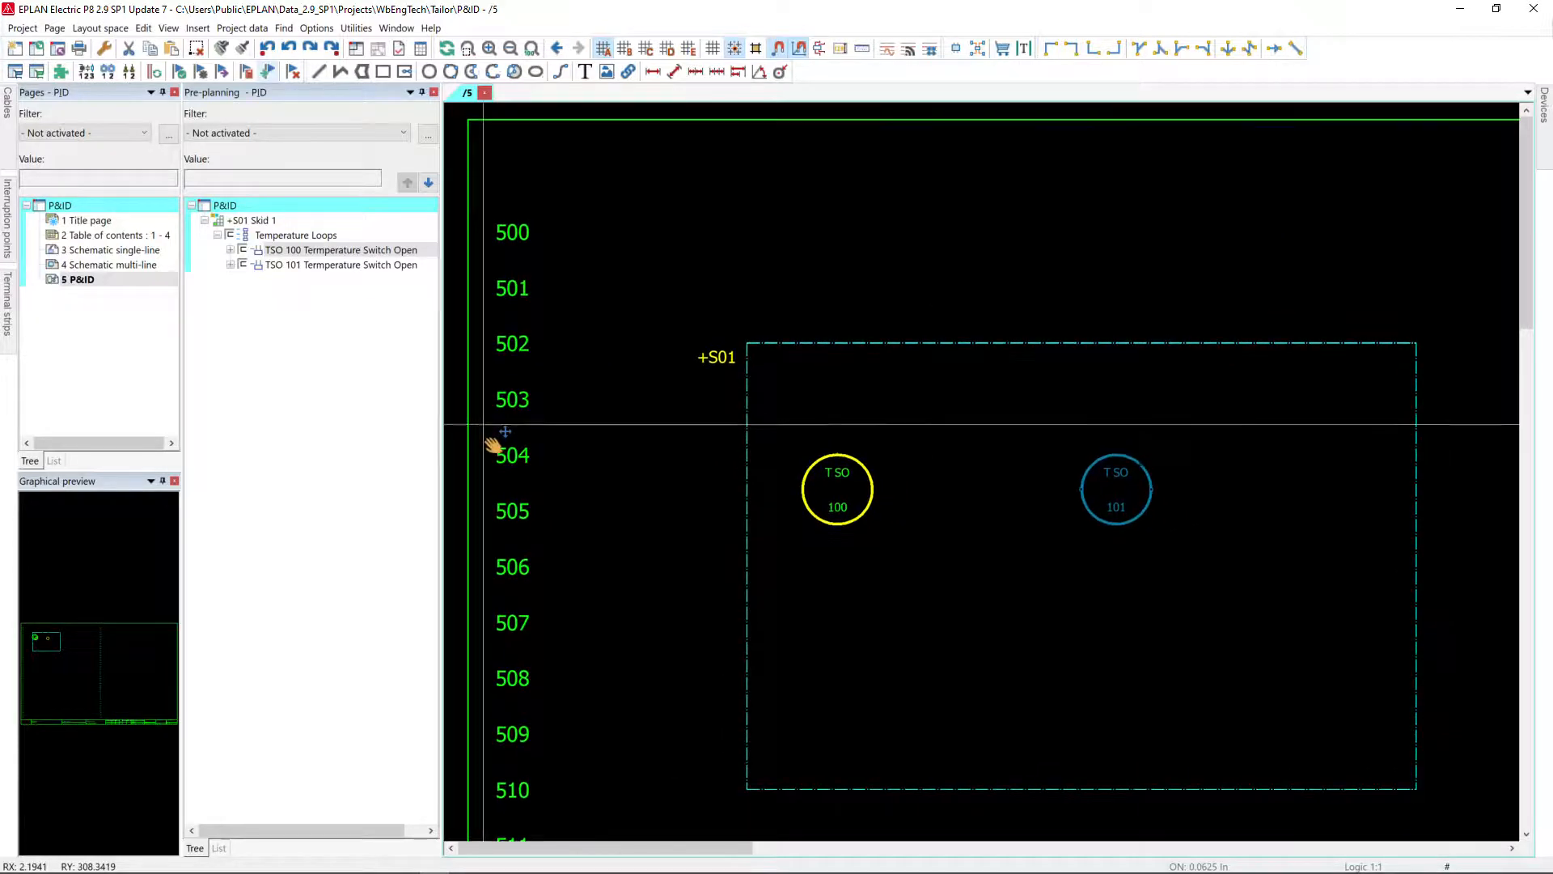
Examine the measurand, processing function, full designation, number and description in the properties of the TSO 101 loop function.
right_click(323, 267)
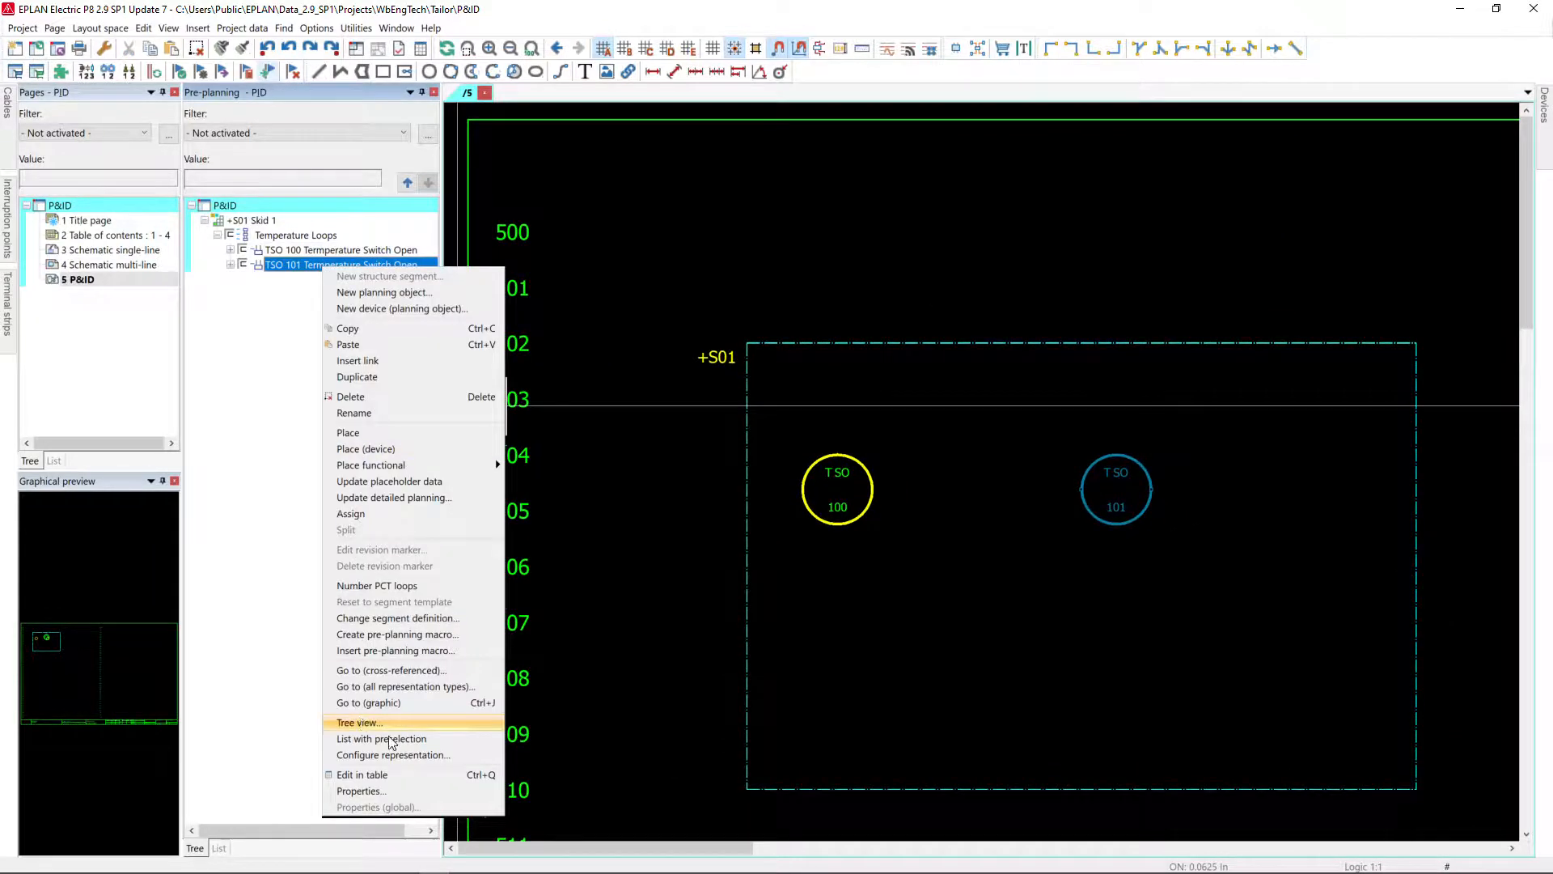
left_click(359, 791)
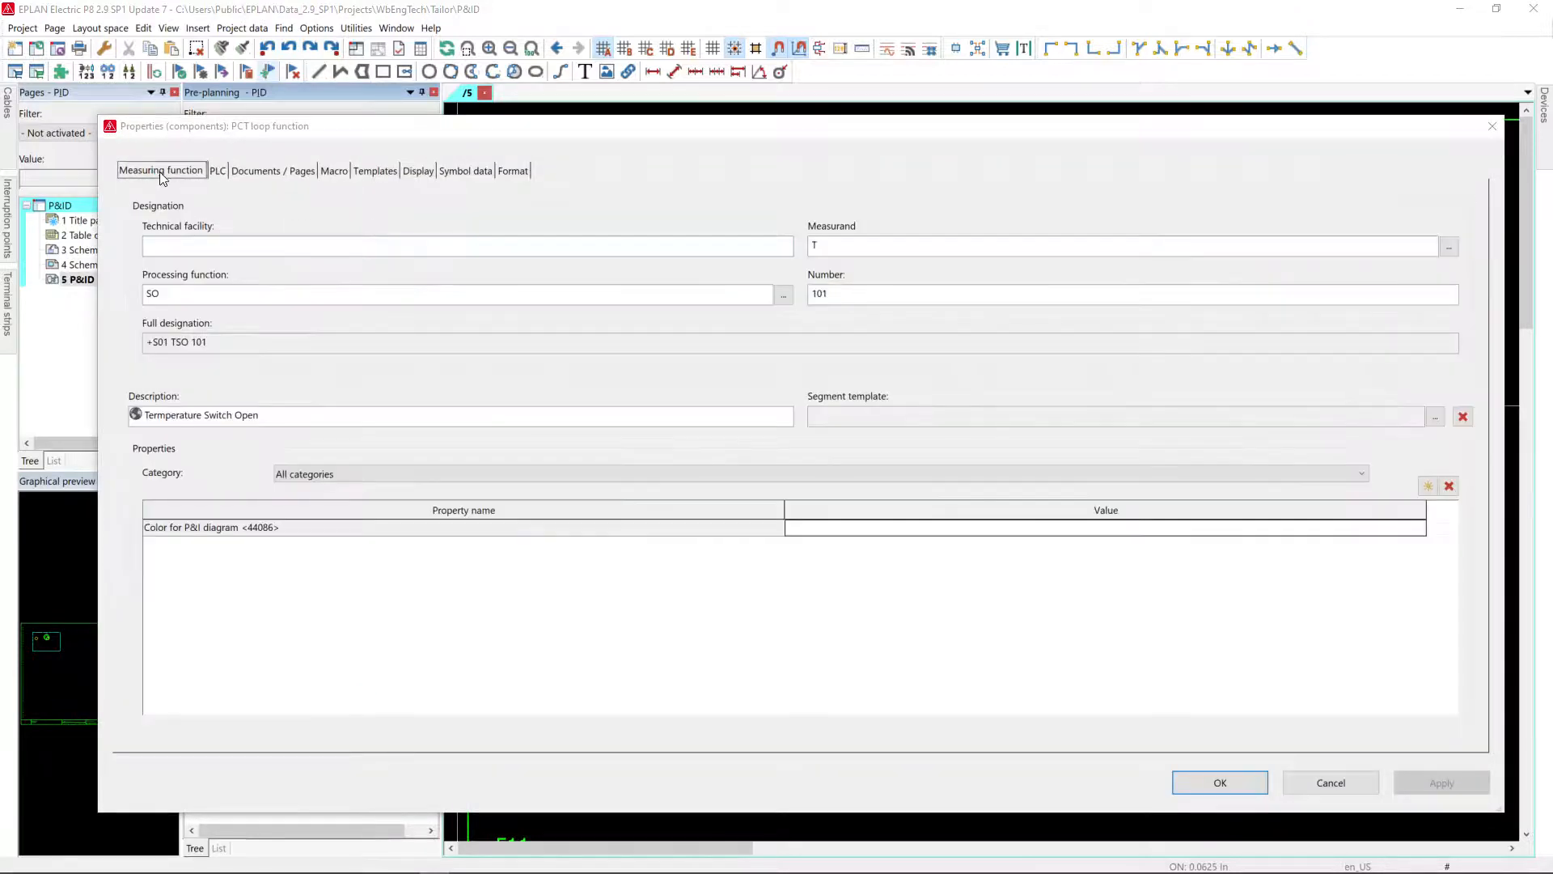
left_click_drag(832, 246, 788, 247)
left_click_drag(169, 293, 137, 307)
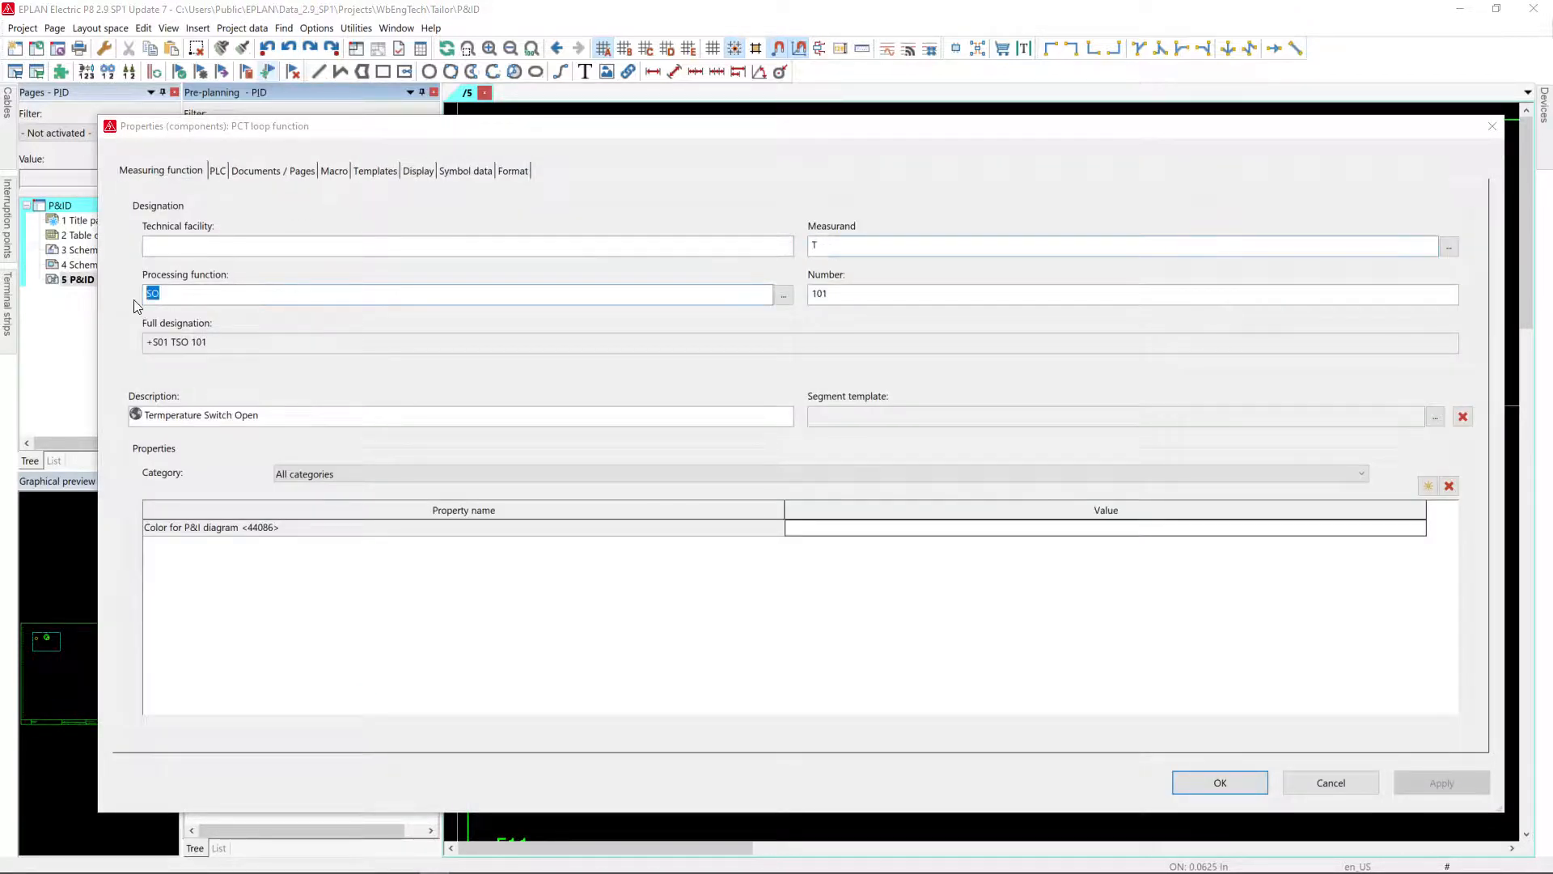
double_click(182, 343)
double_click(823, 301)
left_click_drag(315, 415, 97, 418)
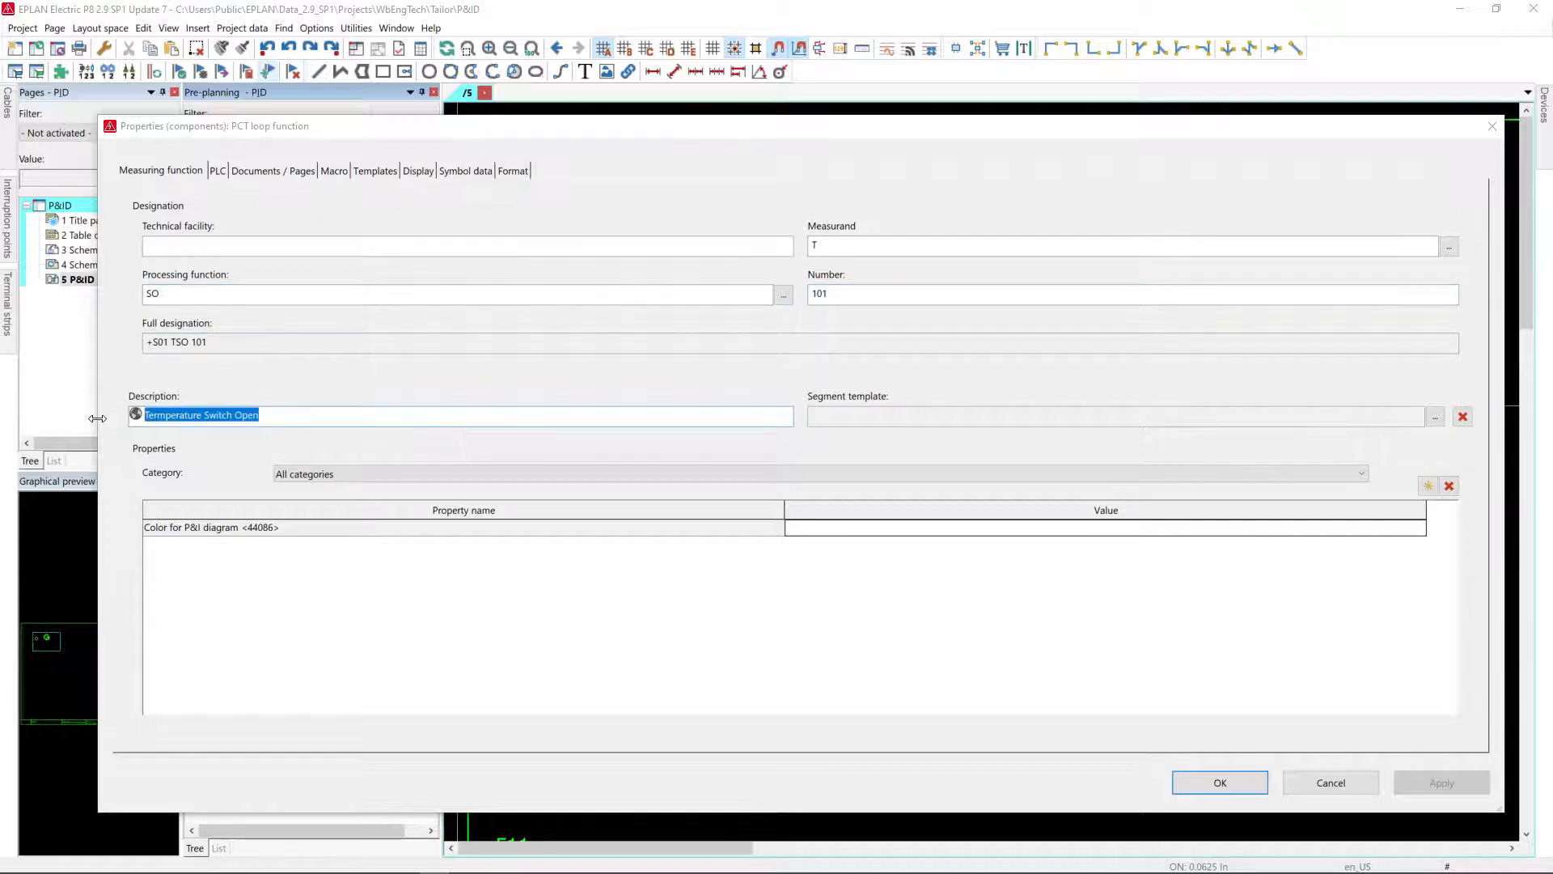
Check the direction, data type, symbolic address and function text in TSO 101's PLC address data, and close the properties without changes.
left_click(218, 172)
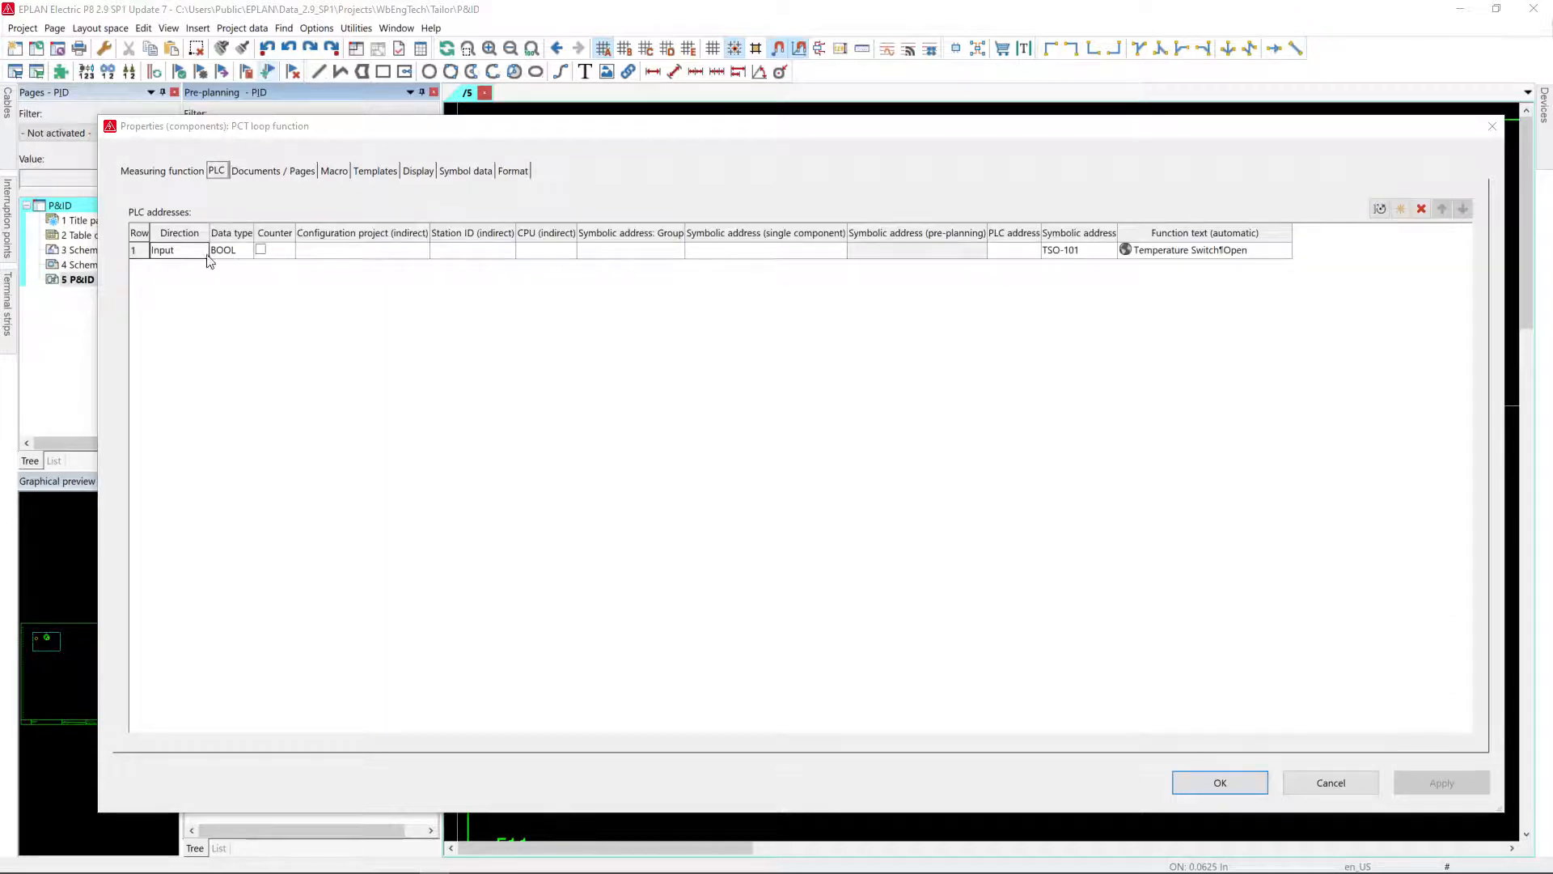
left_click_drag(207, 258, 227, 258)
left_click(1053, 254)
left_click(1168, 252)
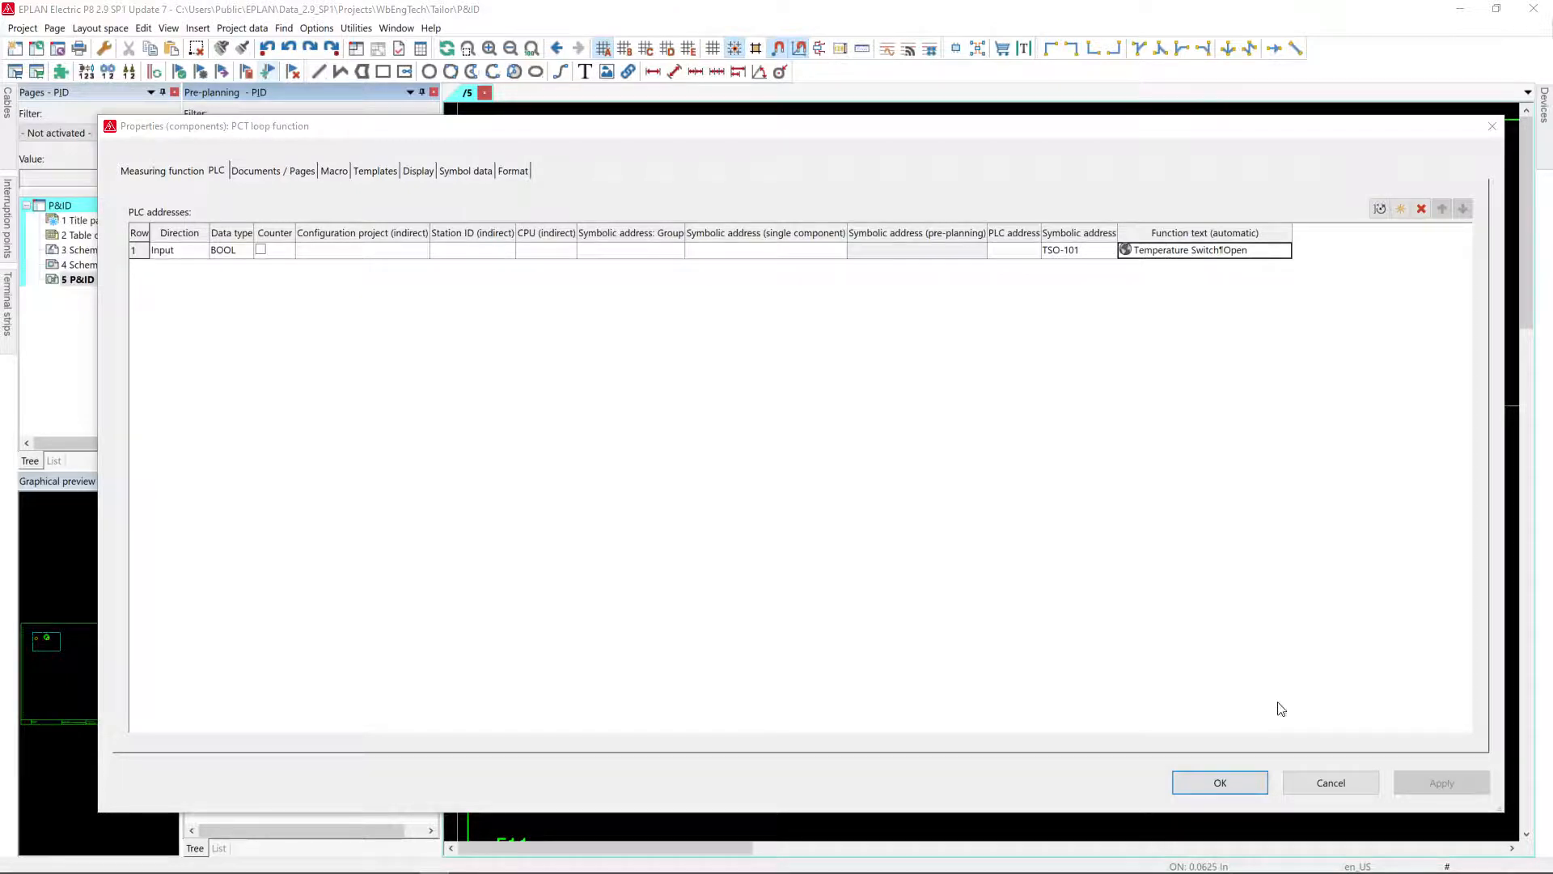
left_click(1362, 779)
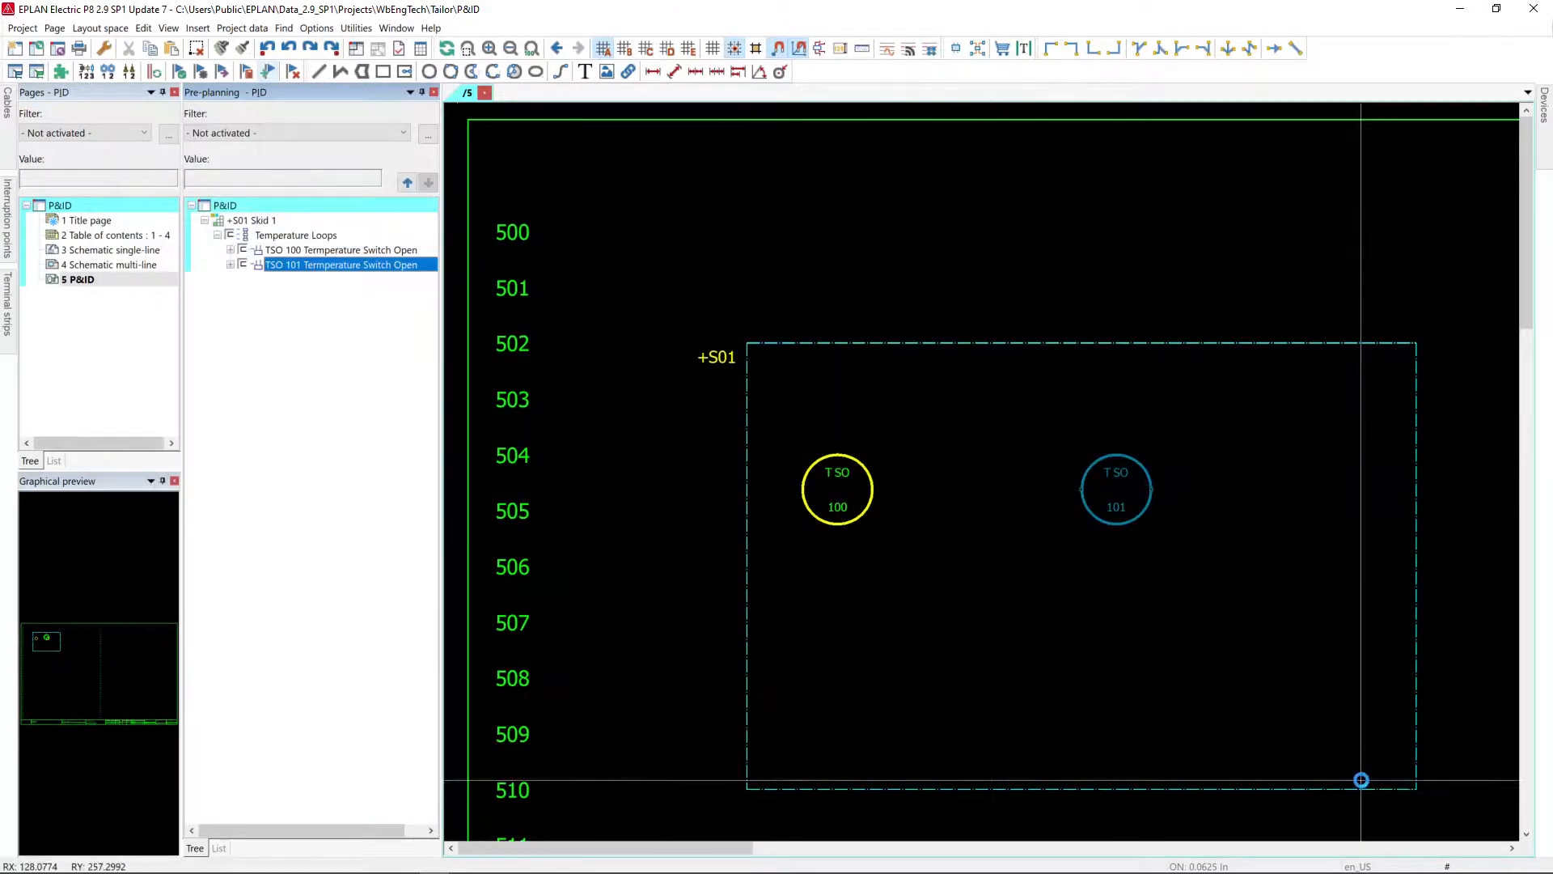
Expand the TSO 100 and TSO 101 loops in the pre-planning navigator and select the PLC input of each.
double_click(375, 249)
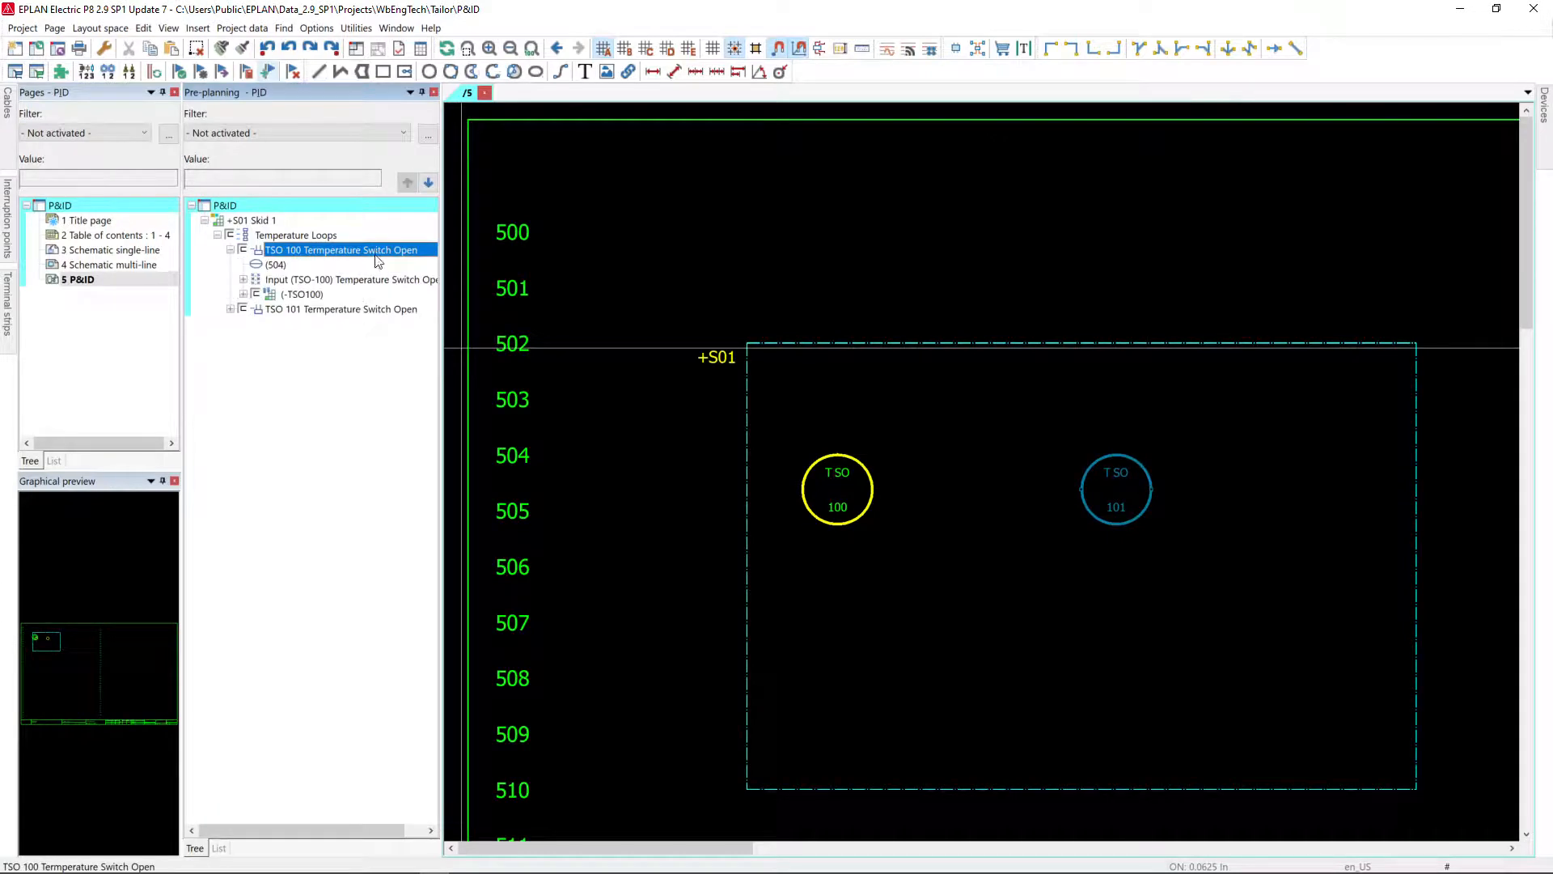
double_click(341, 310)
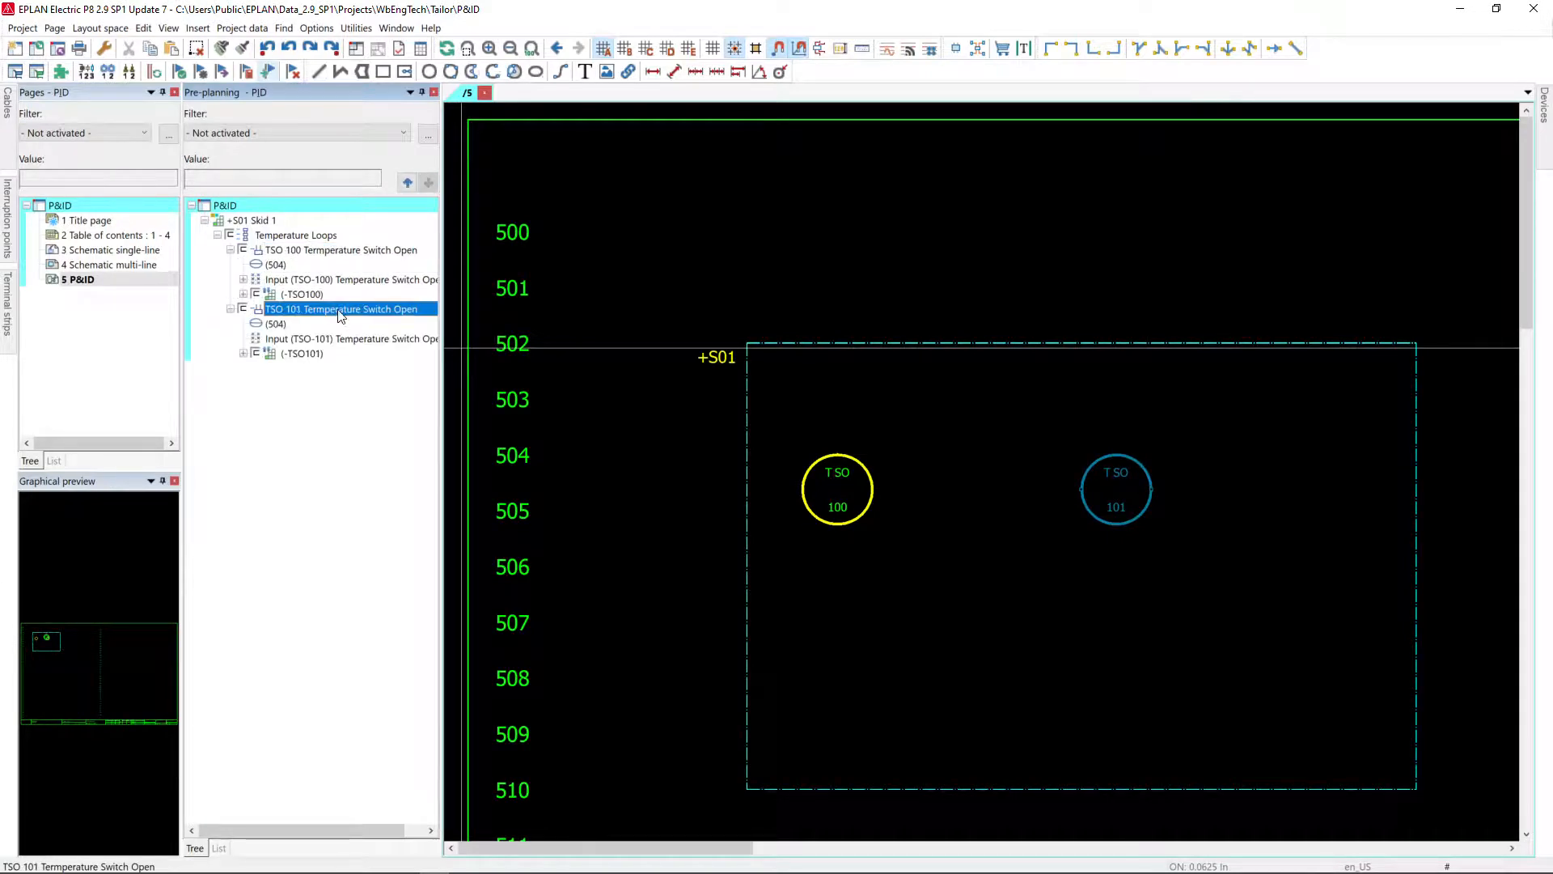
left_click(339, 280)
left_click(334, 340, "ctrl")
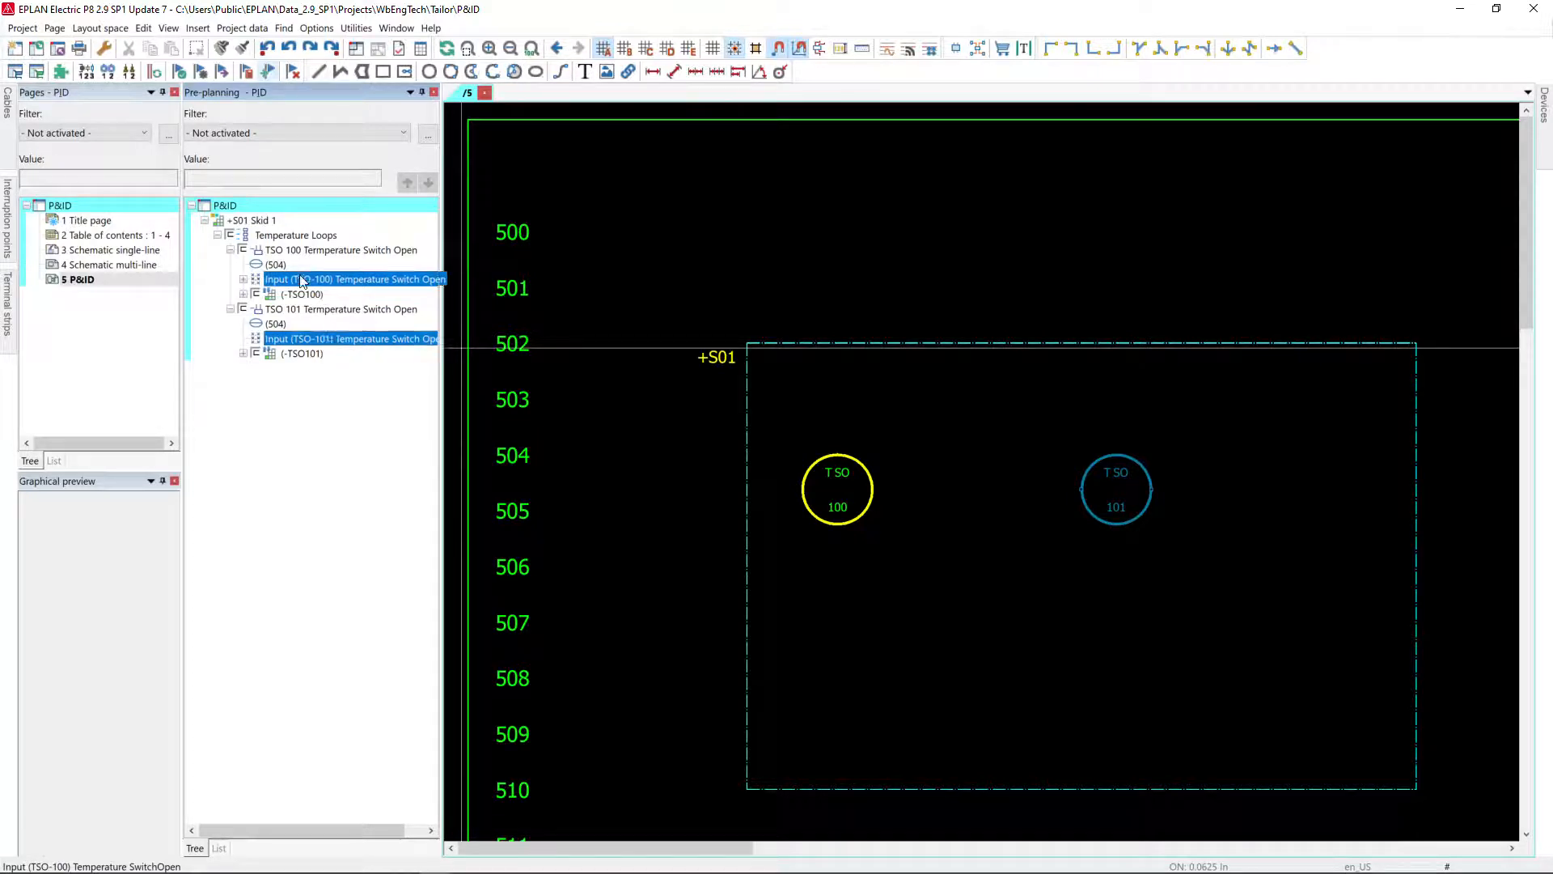
right_click(298, 252)
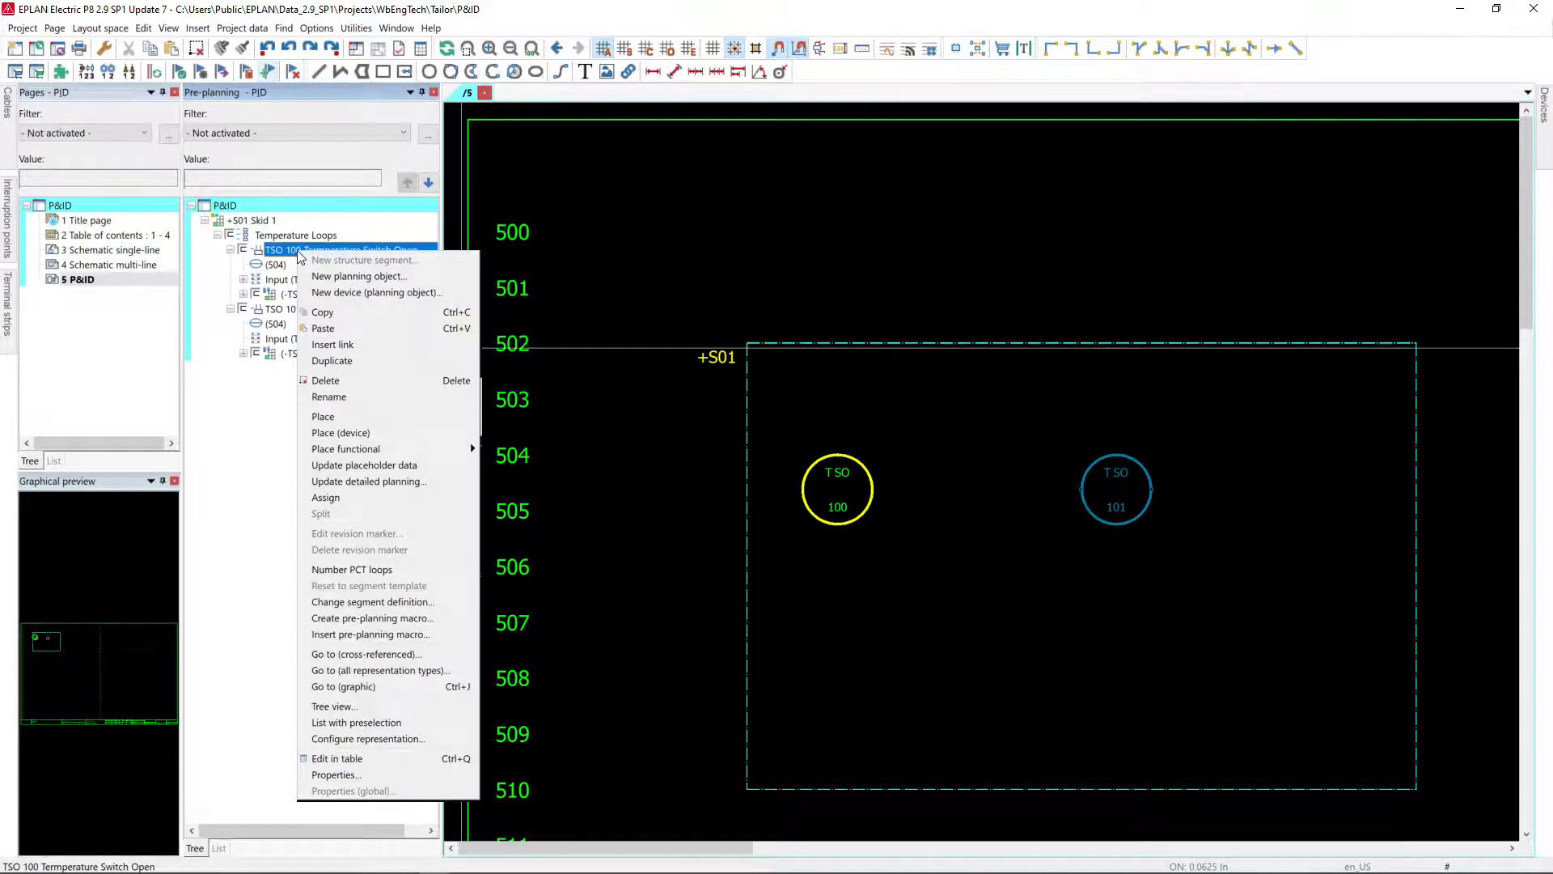
left_click(352, 277)
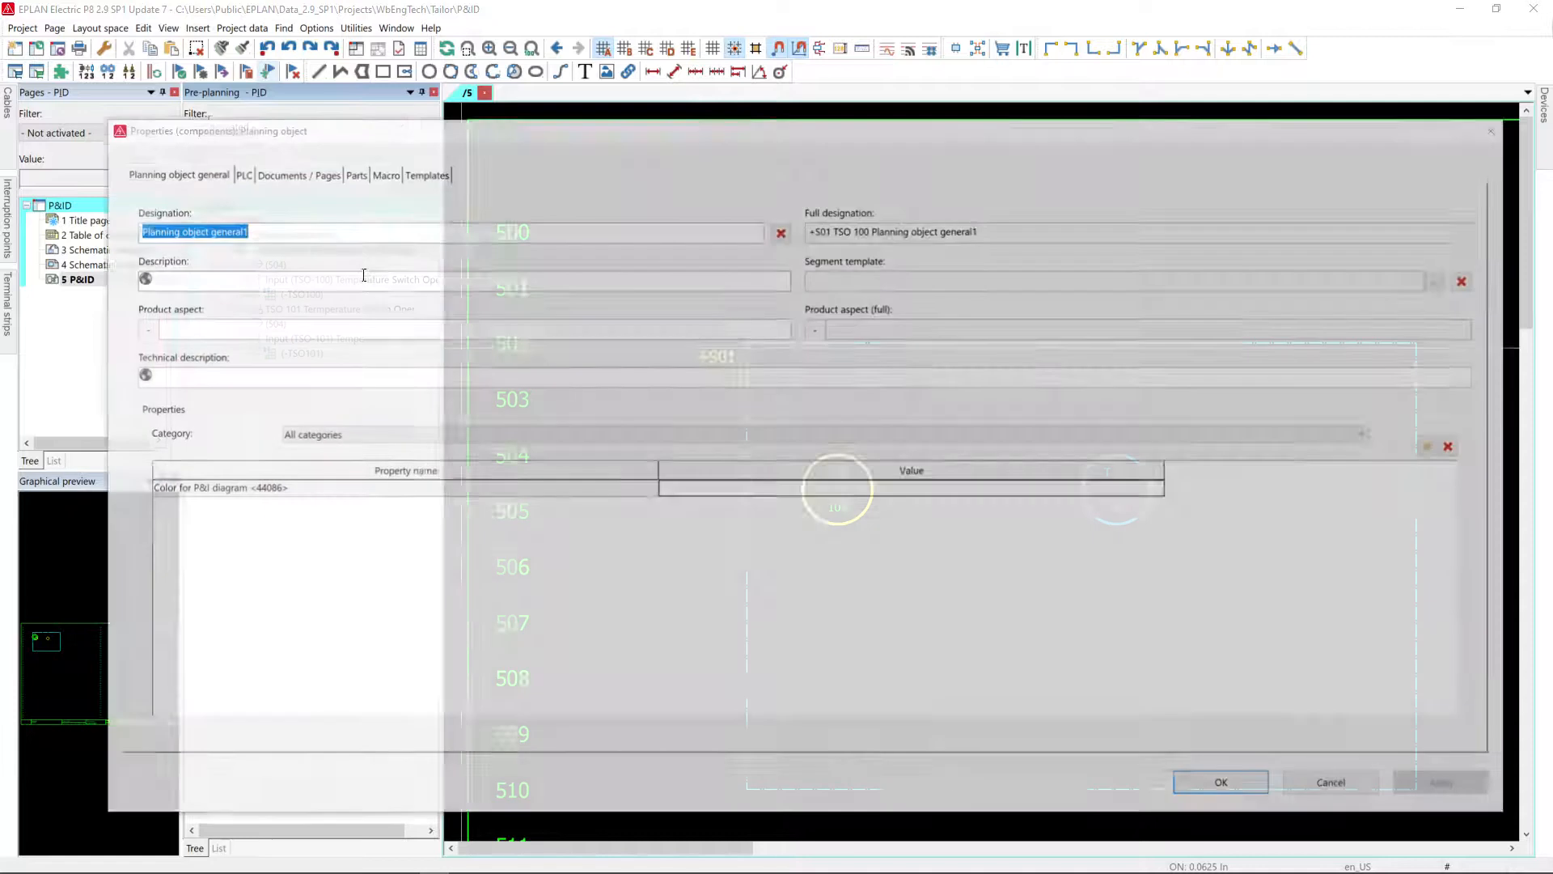
key("Return")
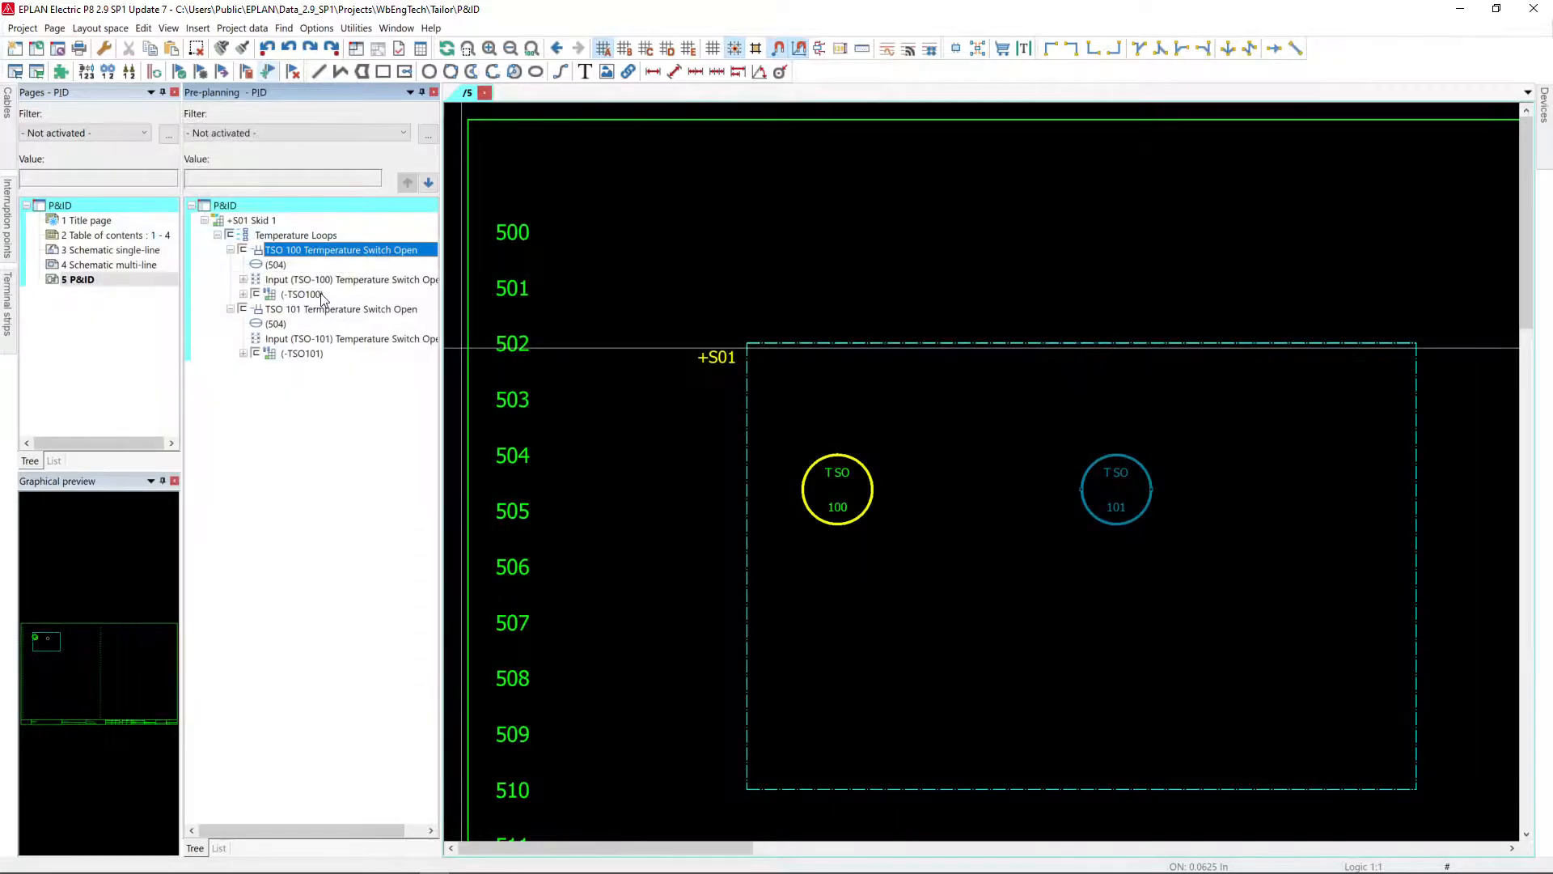
Select the planning objects under both loops and check the product aspect in the general properties of the -TSO100 object.
left_click(315, 295)
left_click(307, 351, "ctrl")
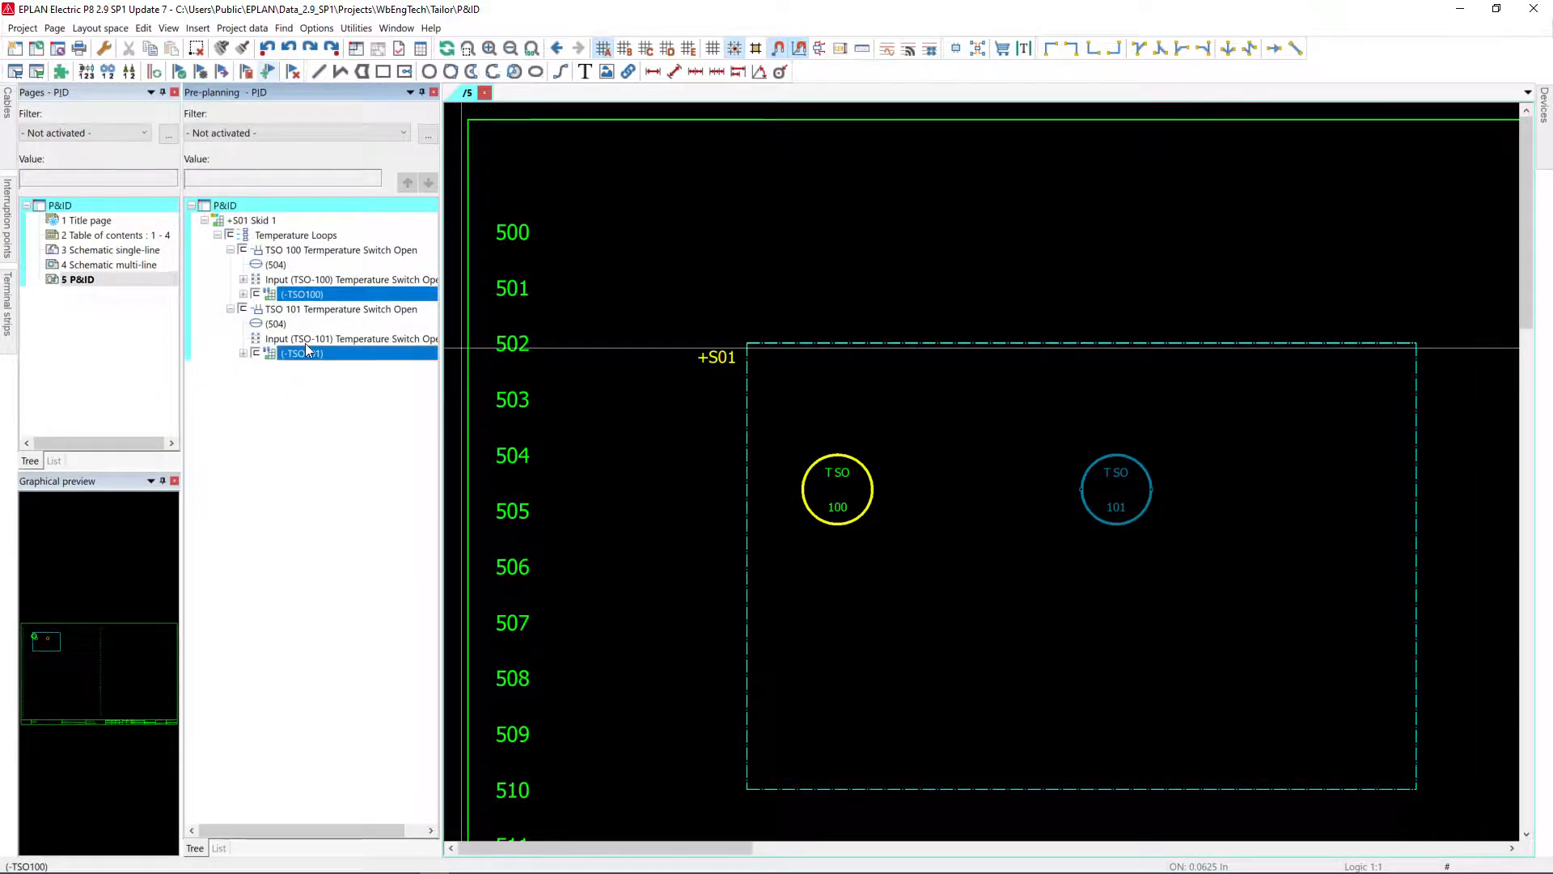
right_click(313, 295)
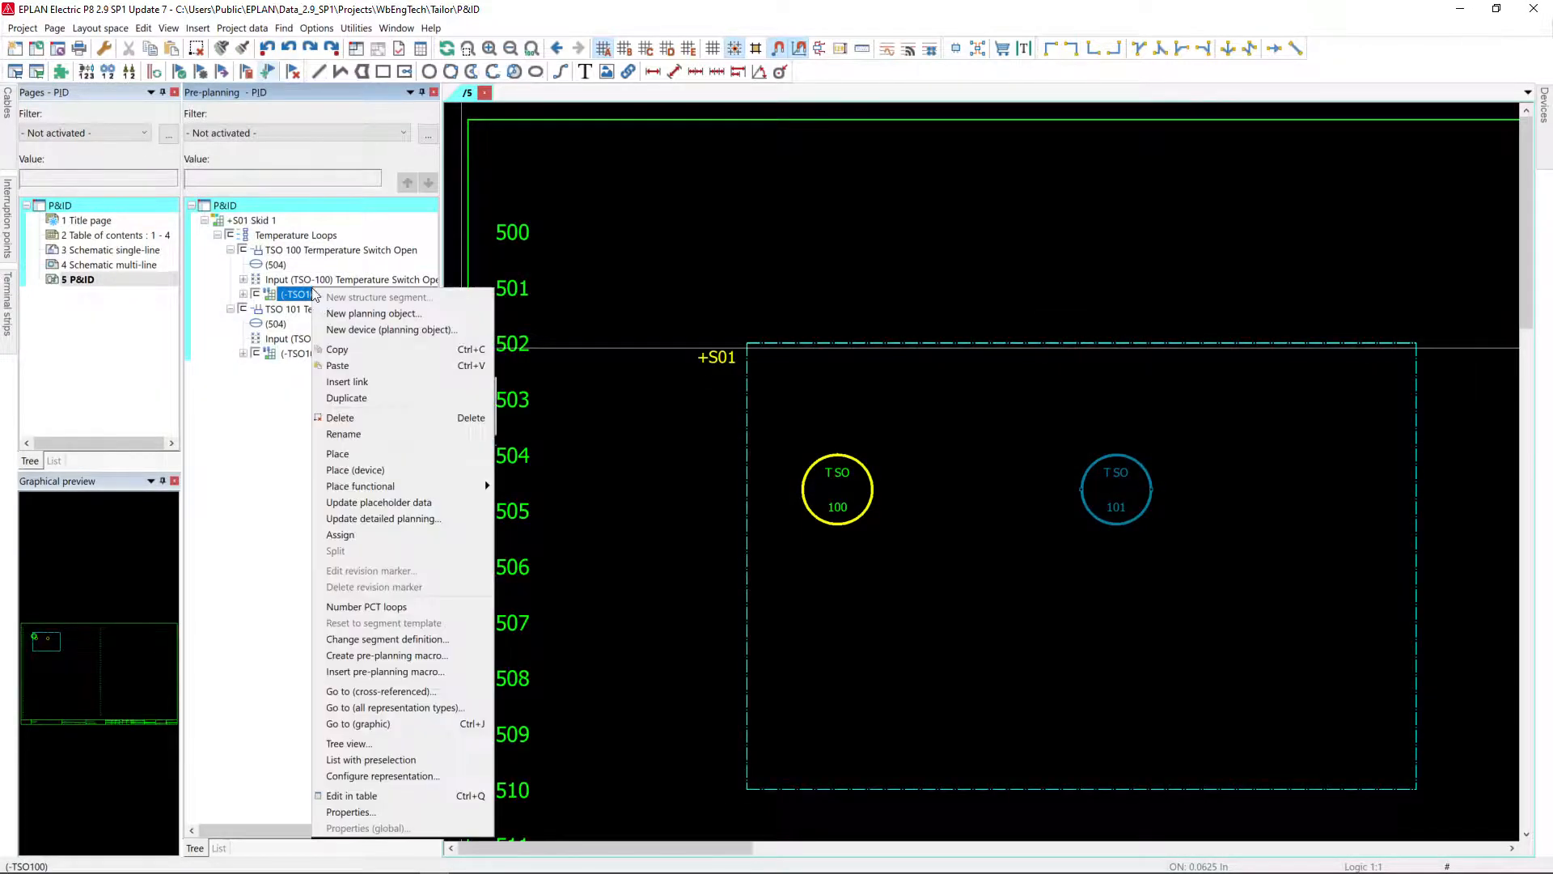
left_click(357, 814)
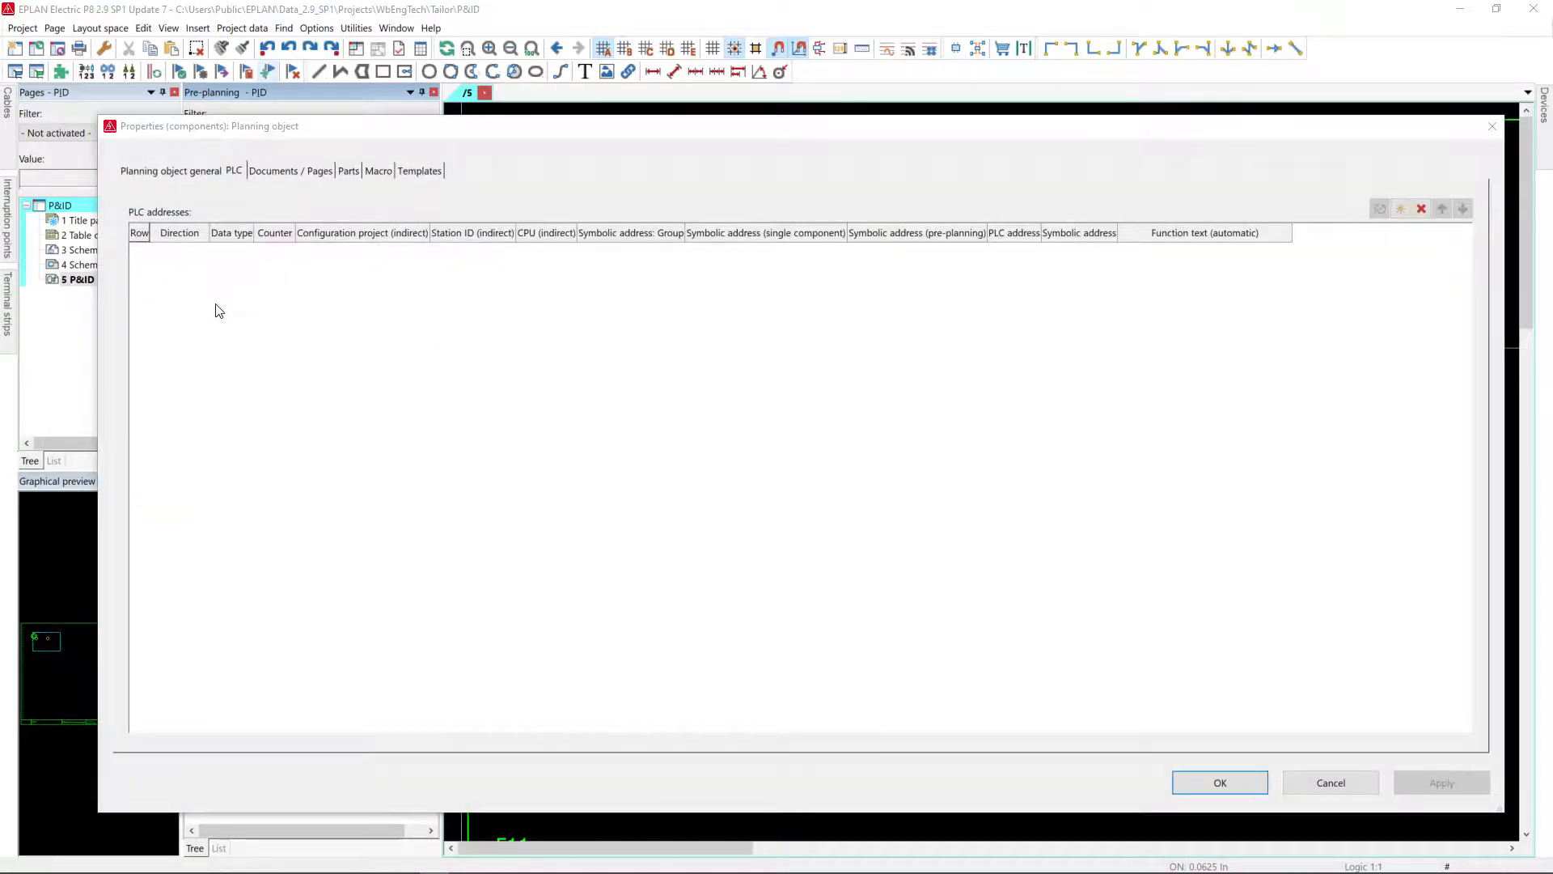
left_click(172, 172)
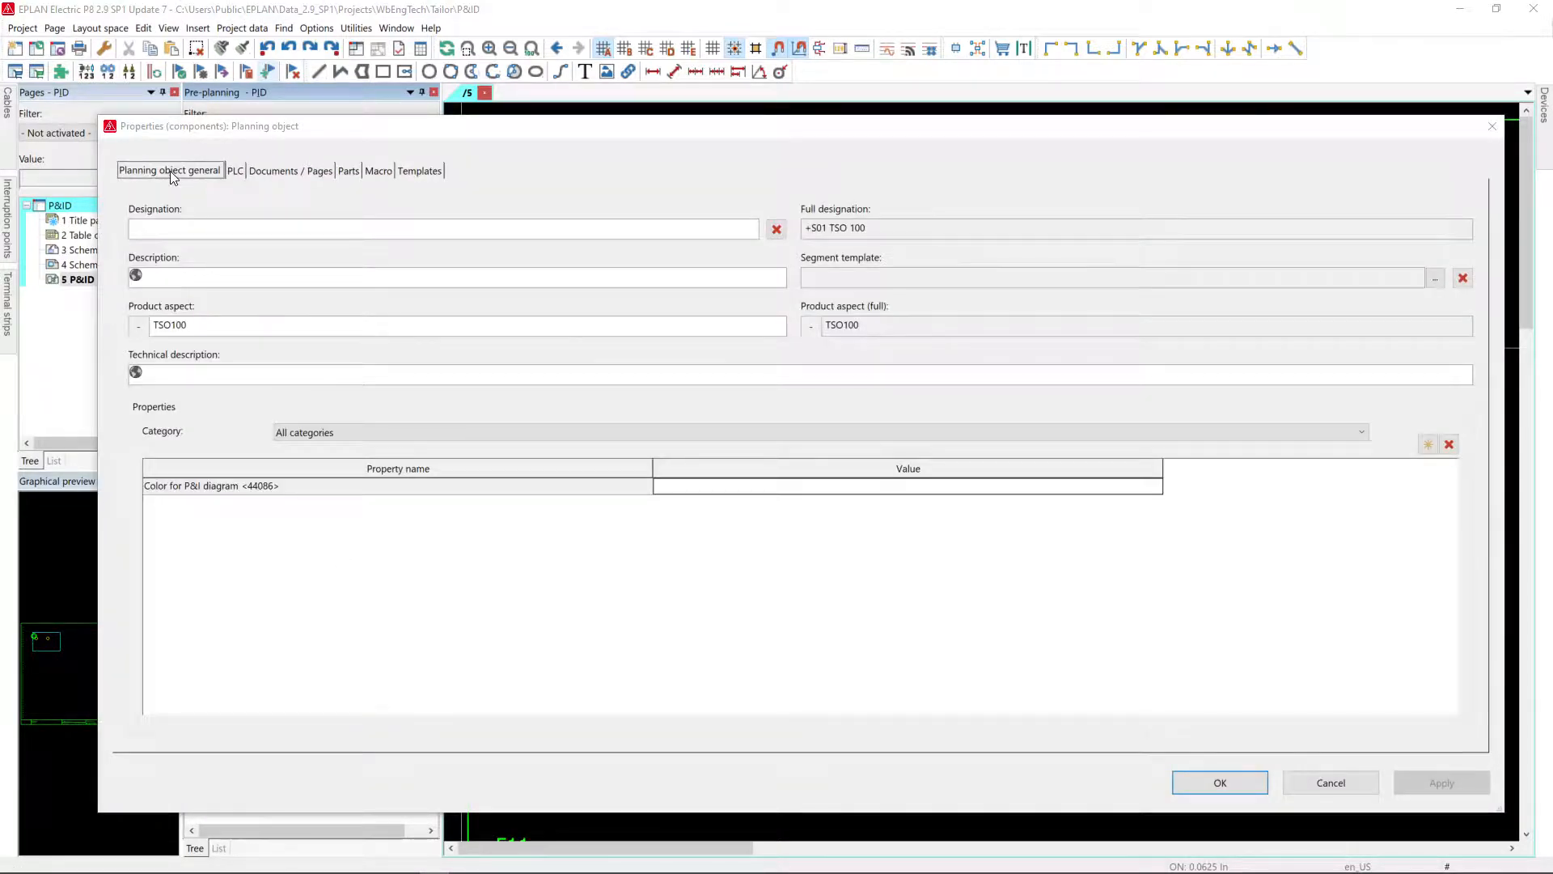
left_click_drag(212, 327, 171, 327)
double_click(172, 326)
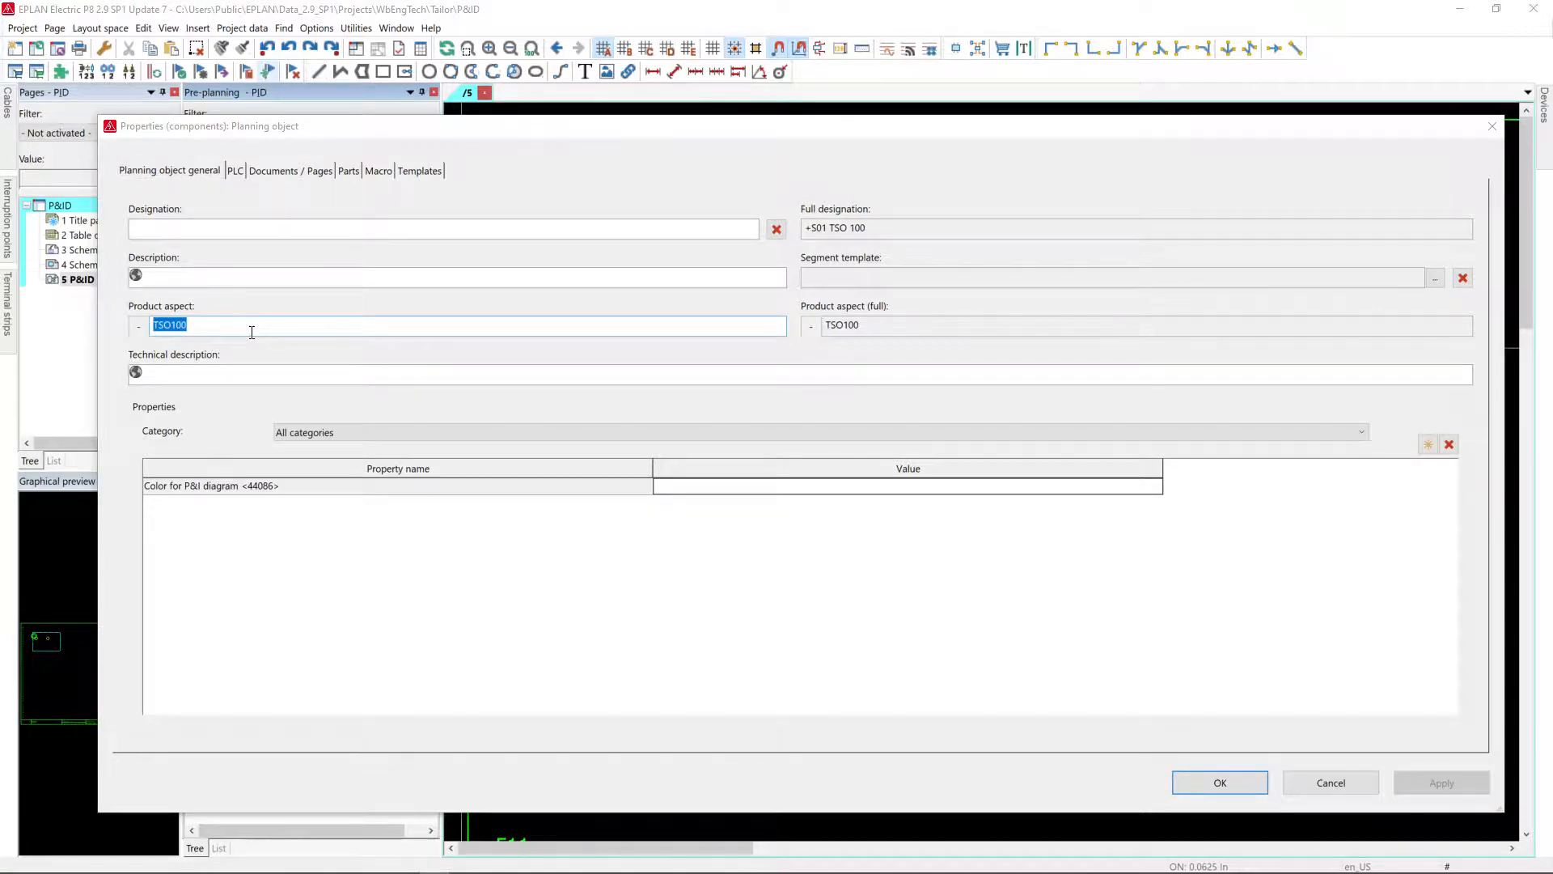
Review the PLC addresses, documents, assigned part and function templates of the -TSO100 planning object, and close its properties without changes.
left_click(241, 170)
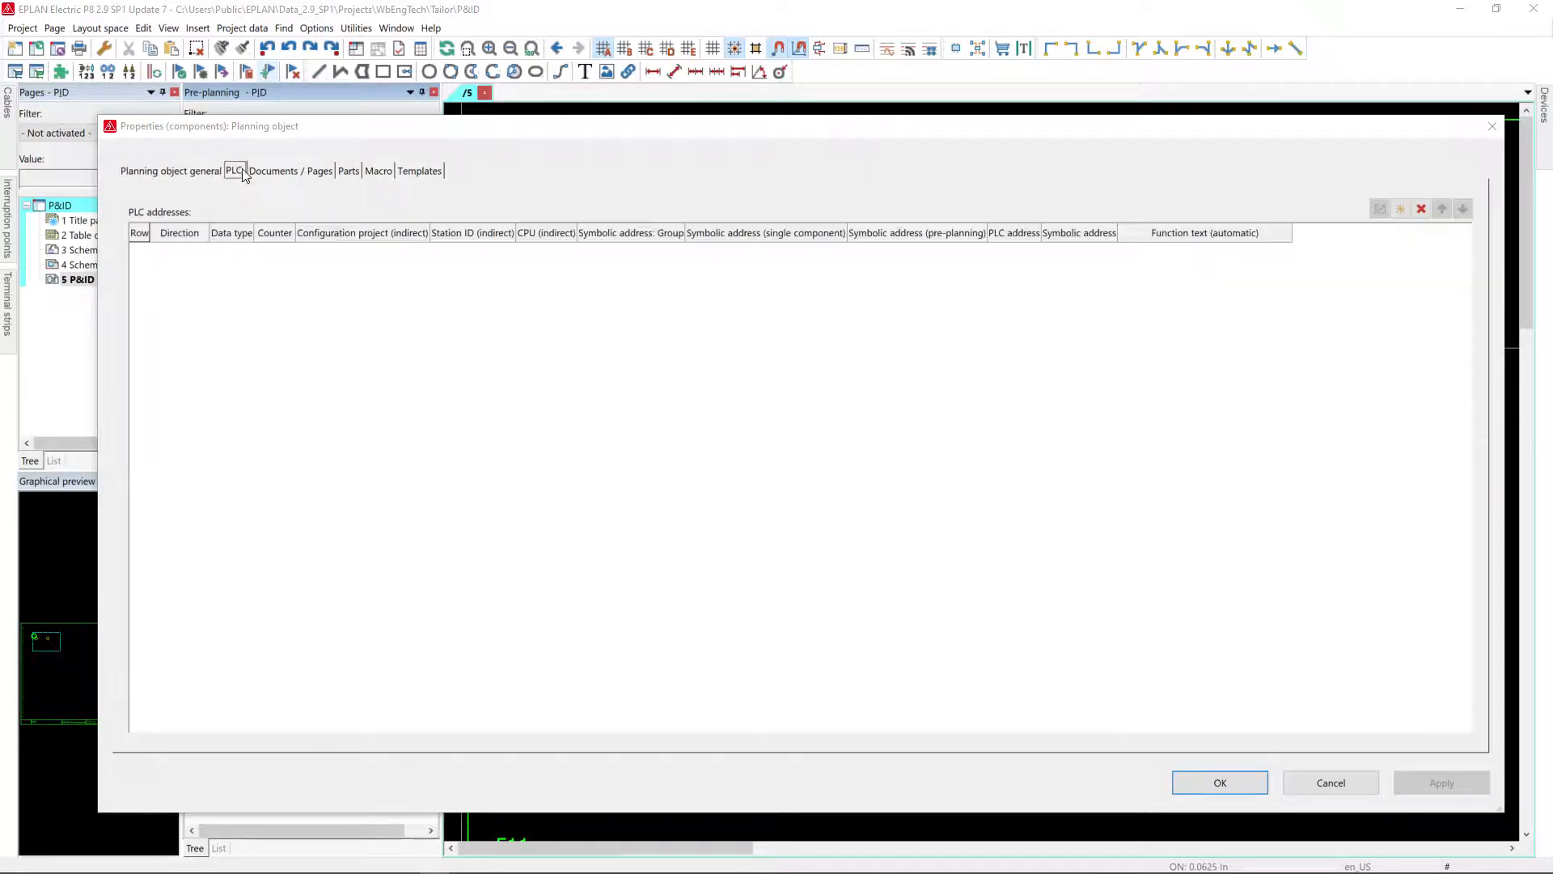
left_click(275, 173)
left_click(348, 170)
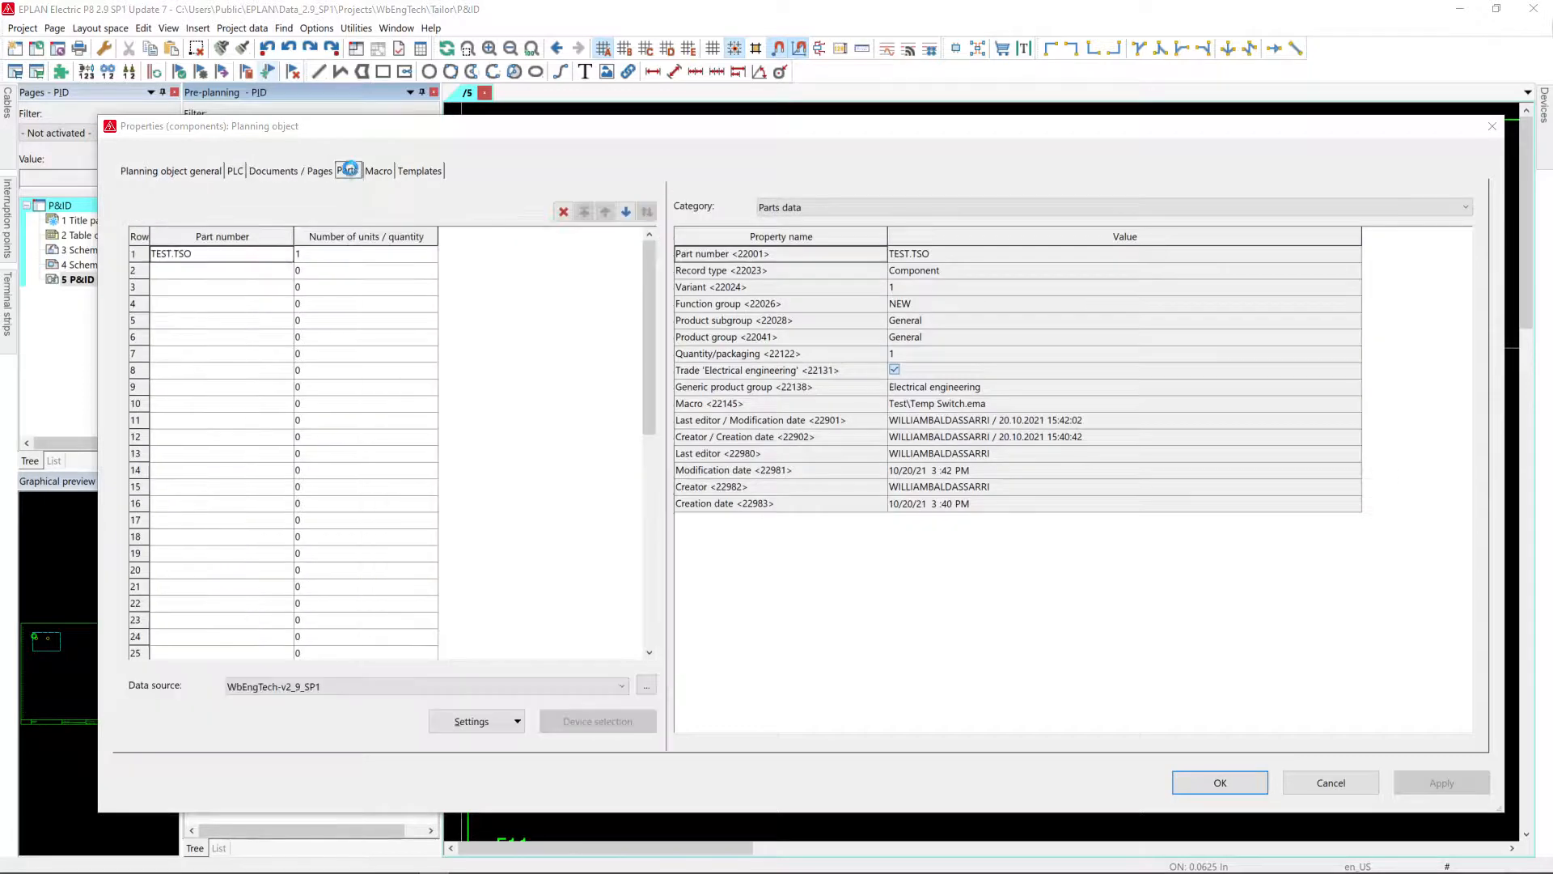
left_click(236, 257)
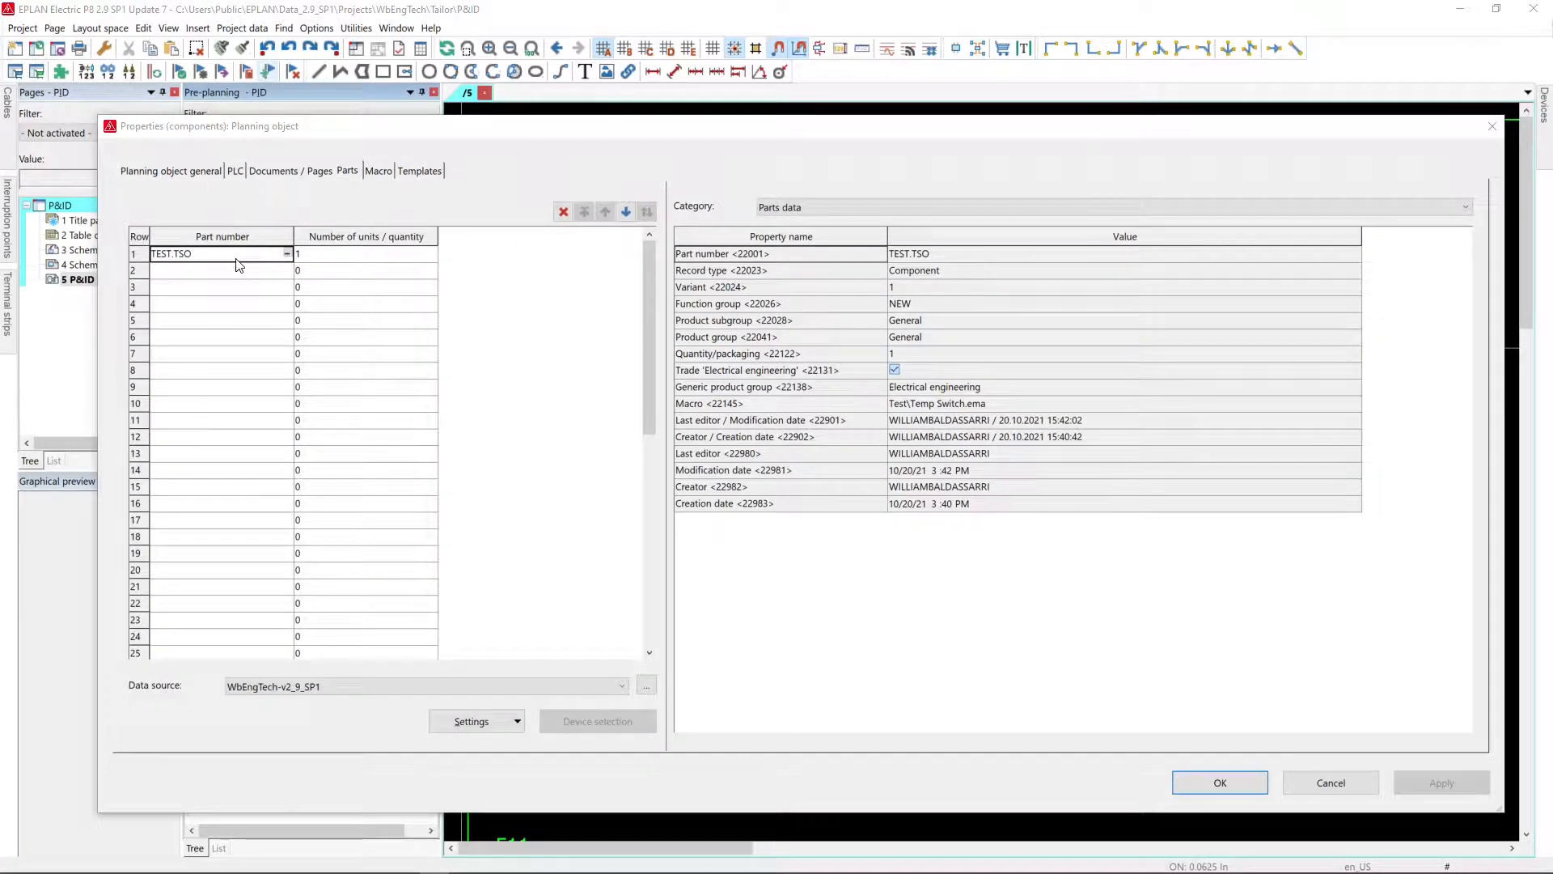
left_click(421, 171)
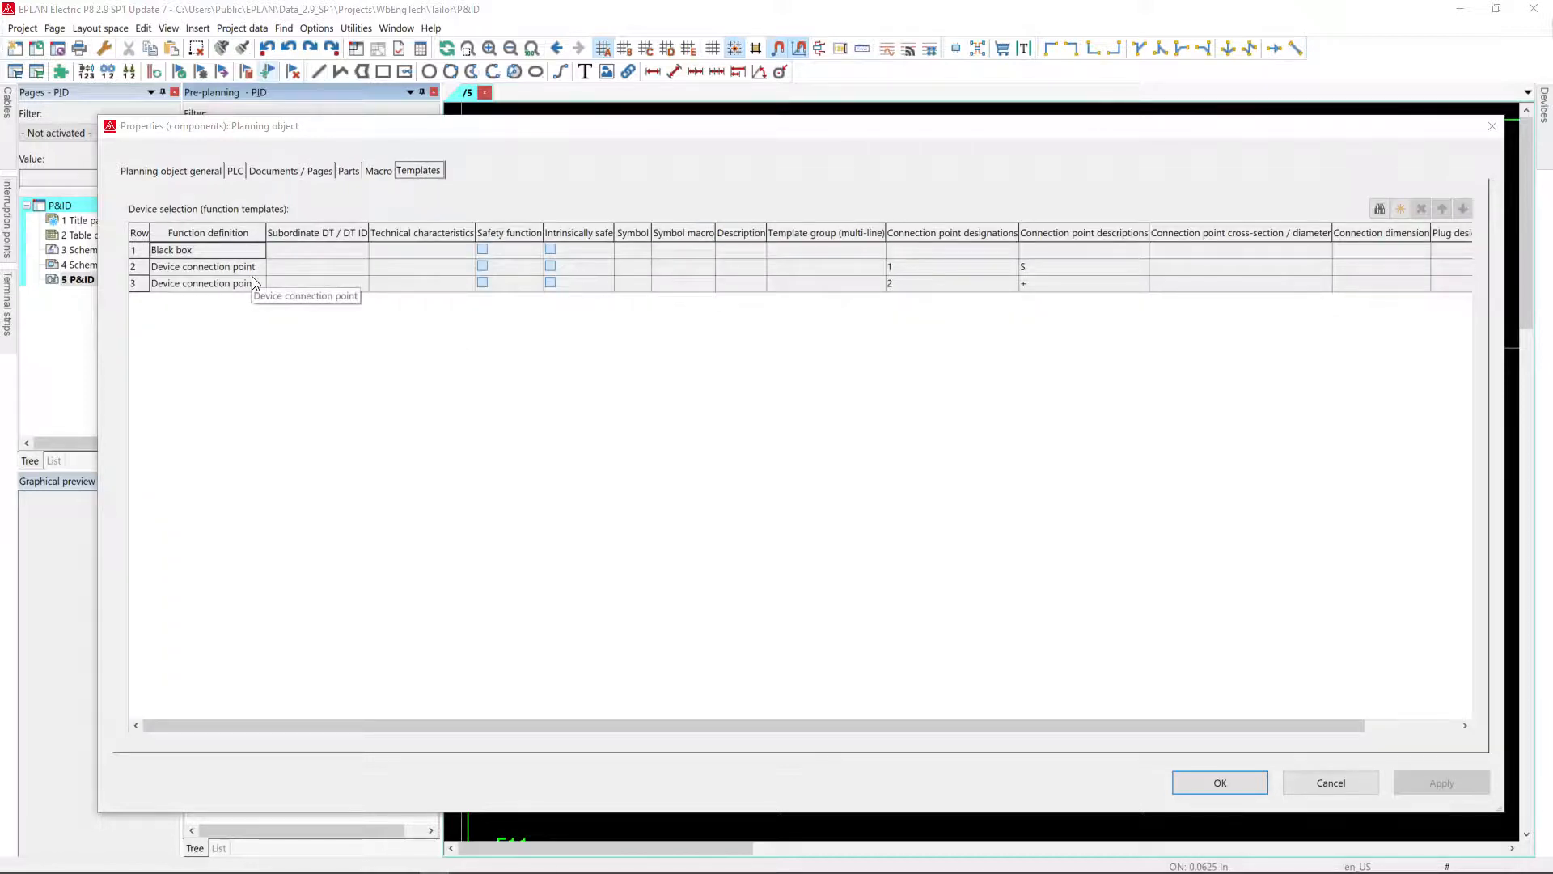
left_click(1249, 782)
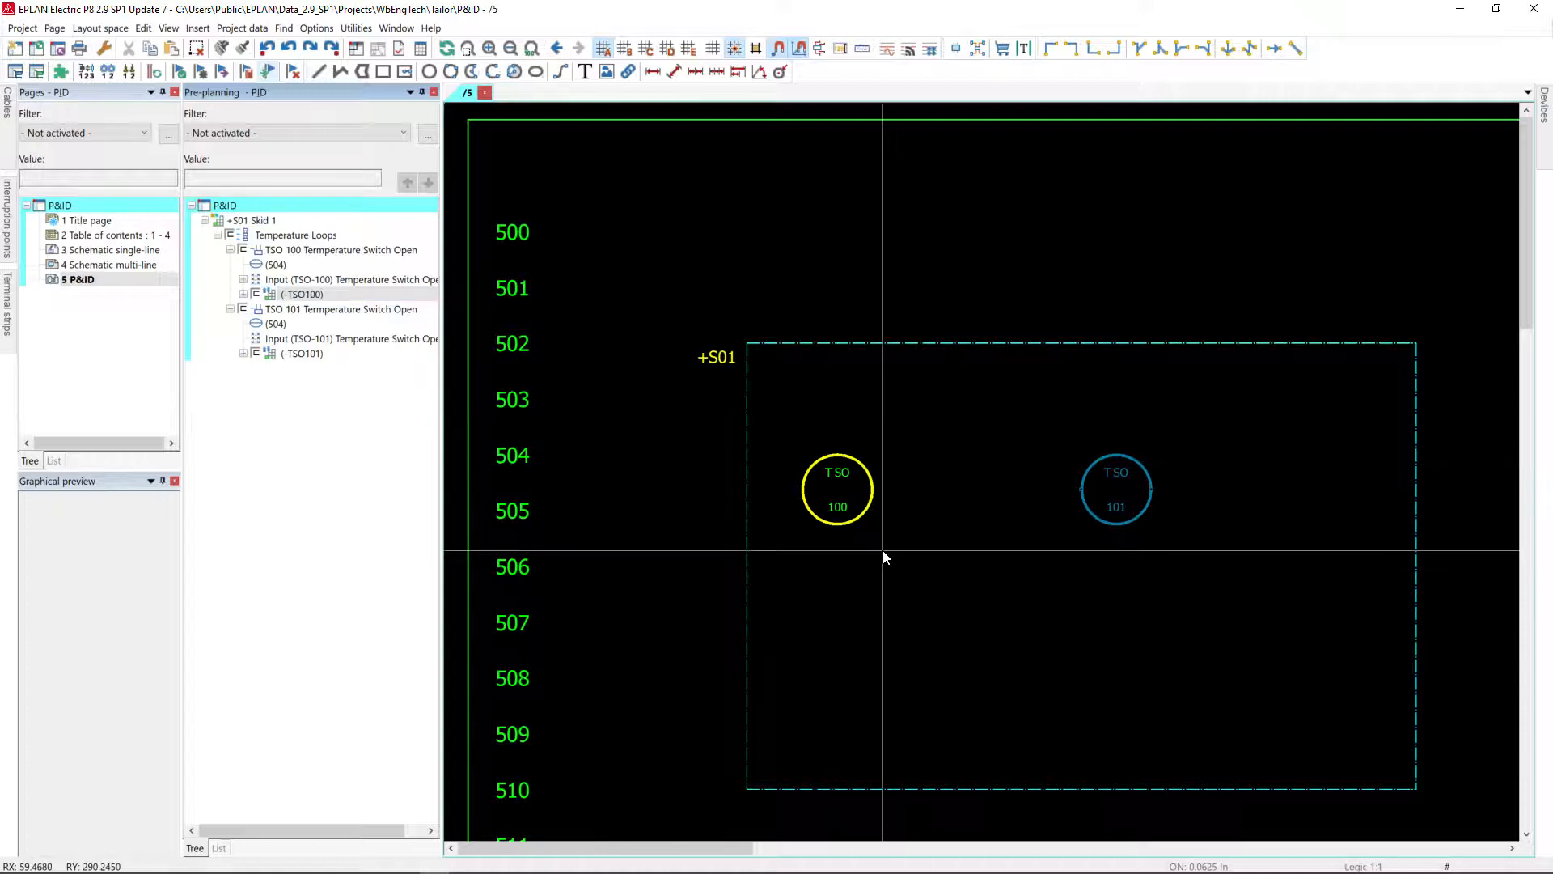
middle_click_drag(884, 555, 809, 535)
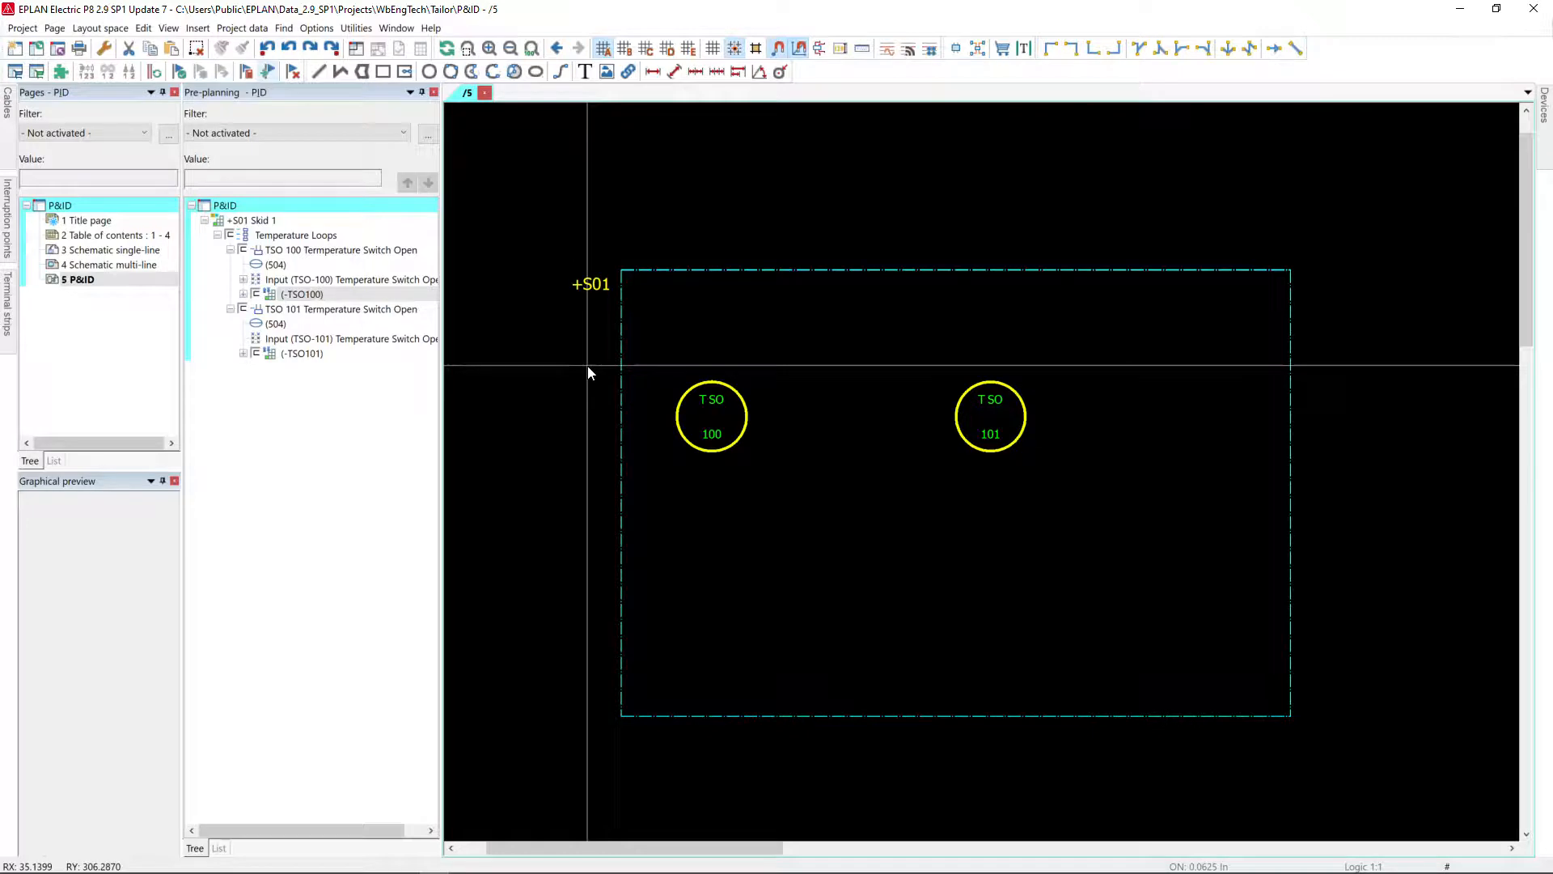
left_click(200, 29)
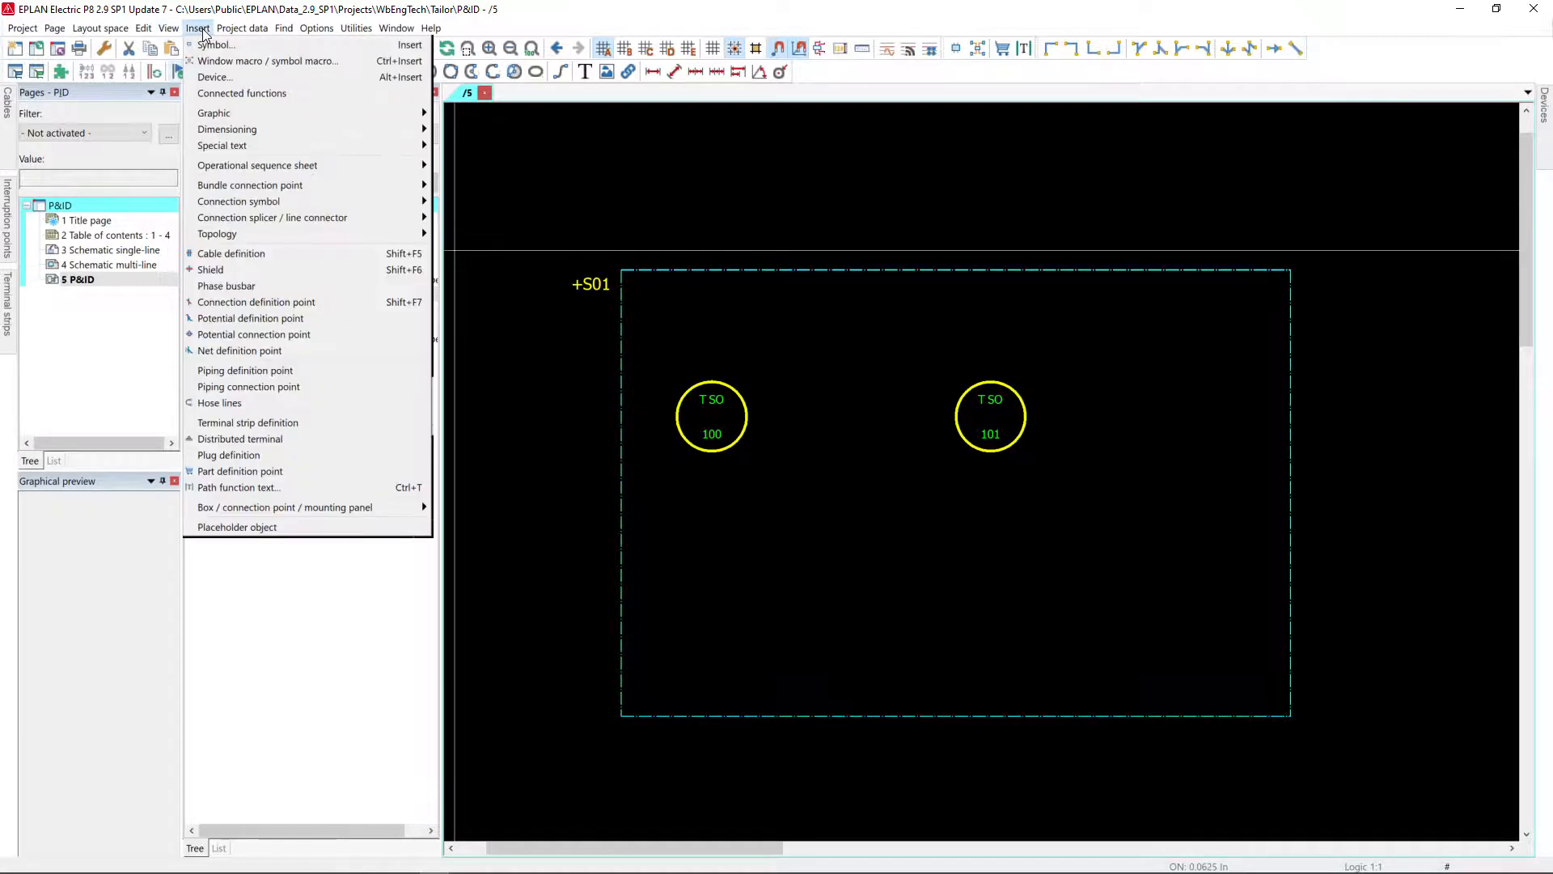
mouse_move(291, 129)
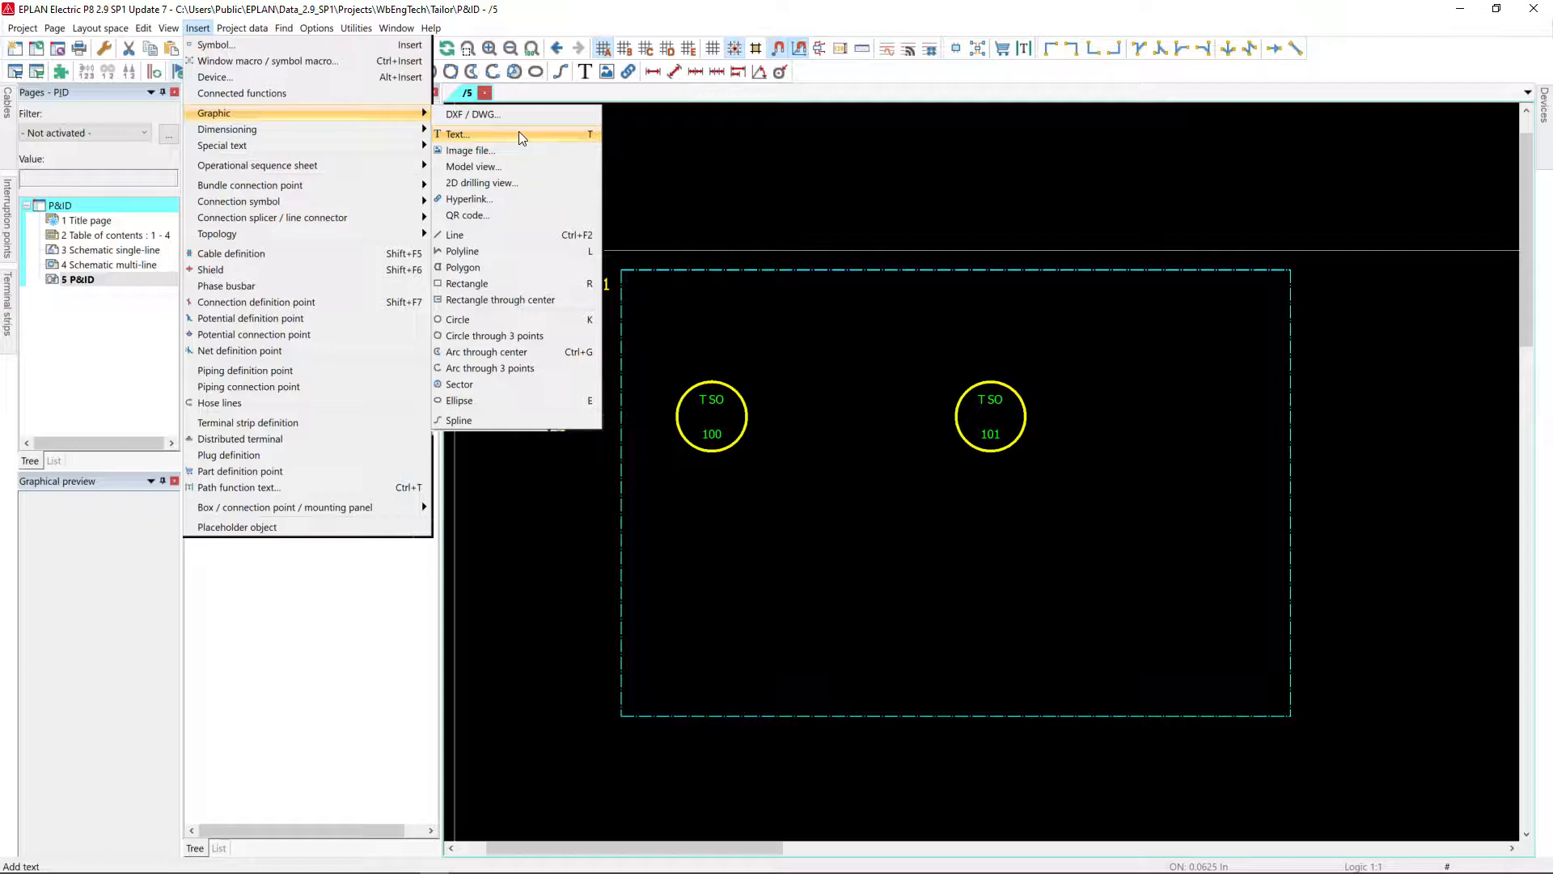
left_click(819, 387)
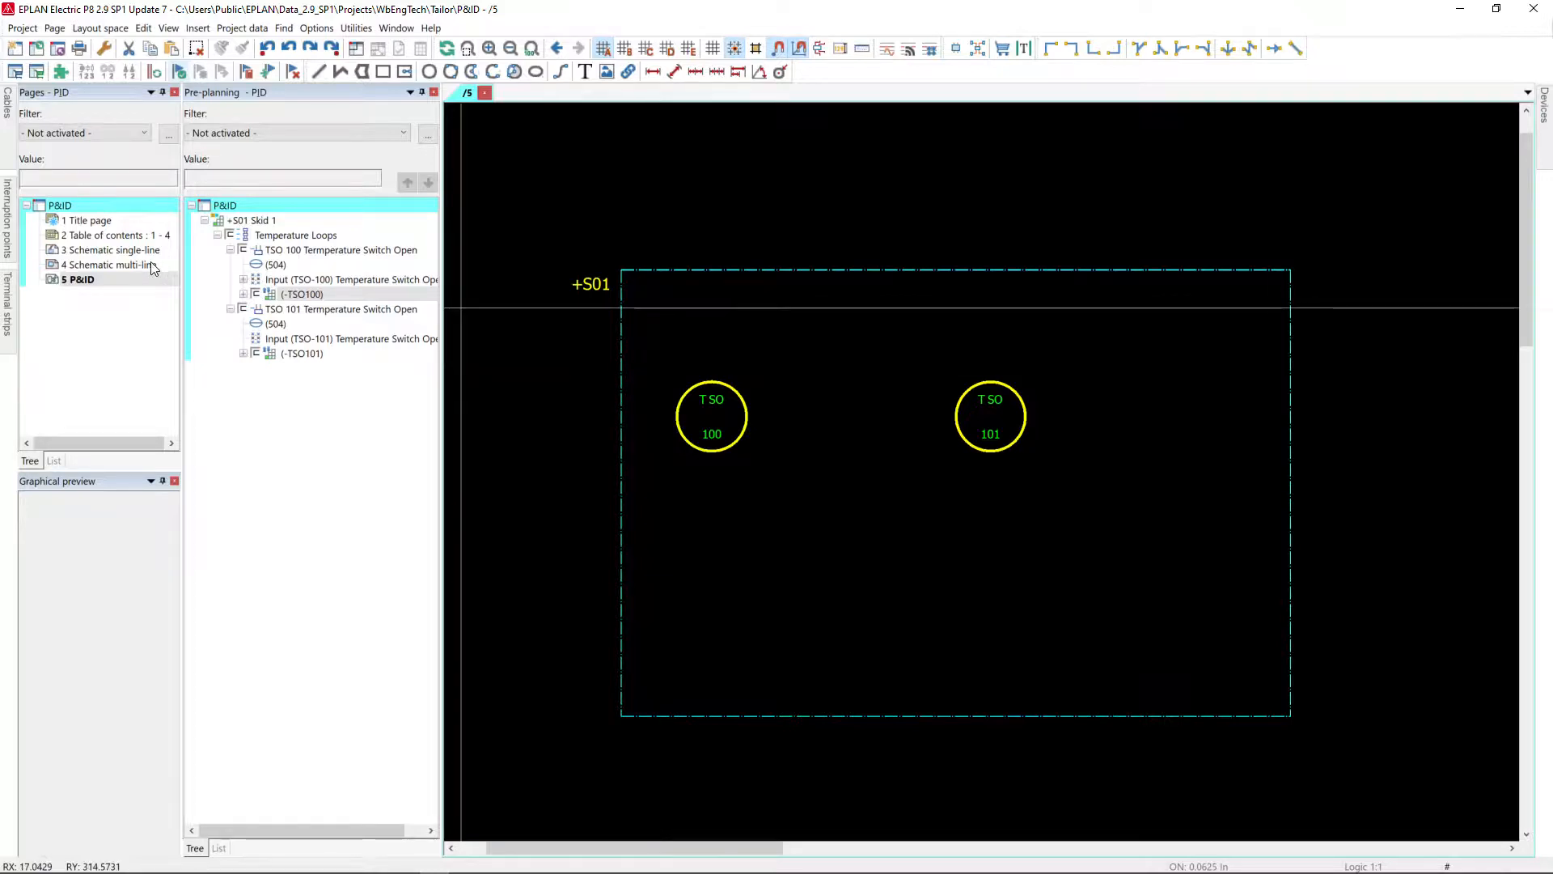
Open the multi-line schematic page, examine the EL1808 input module and the +S01 box, and select the Skid 1 segment in the navigator.
double_click(121, 265)
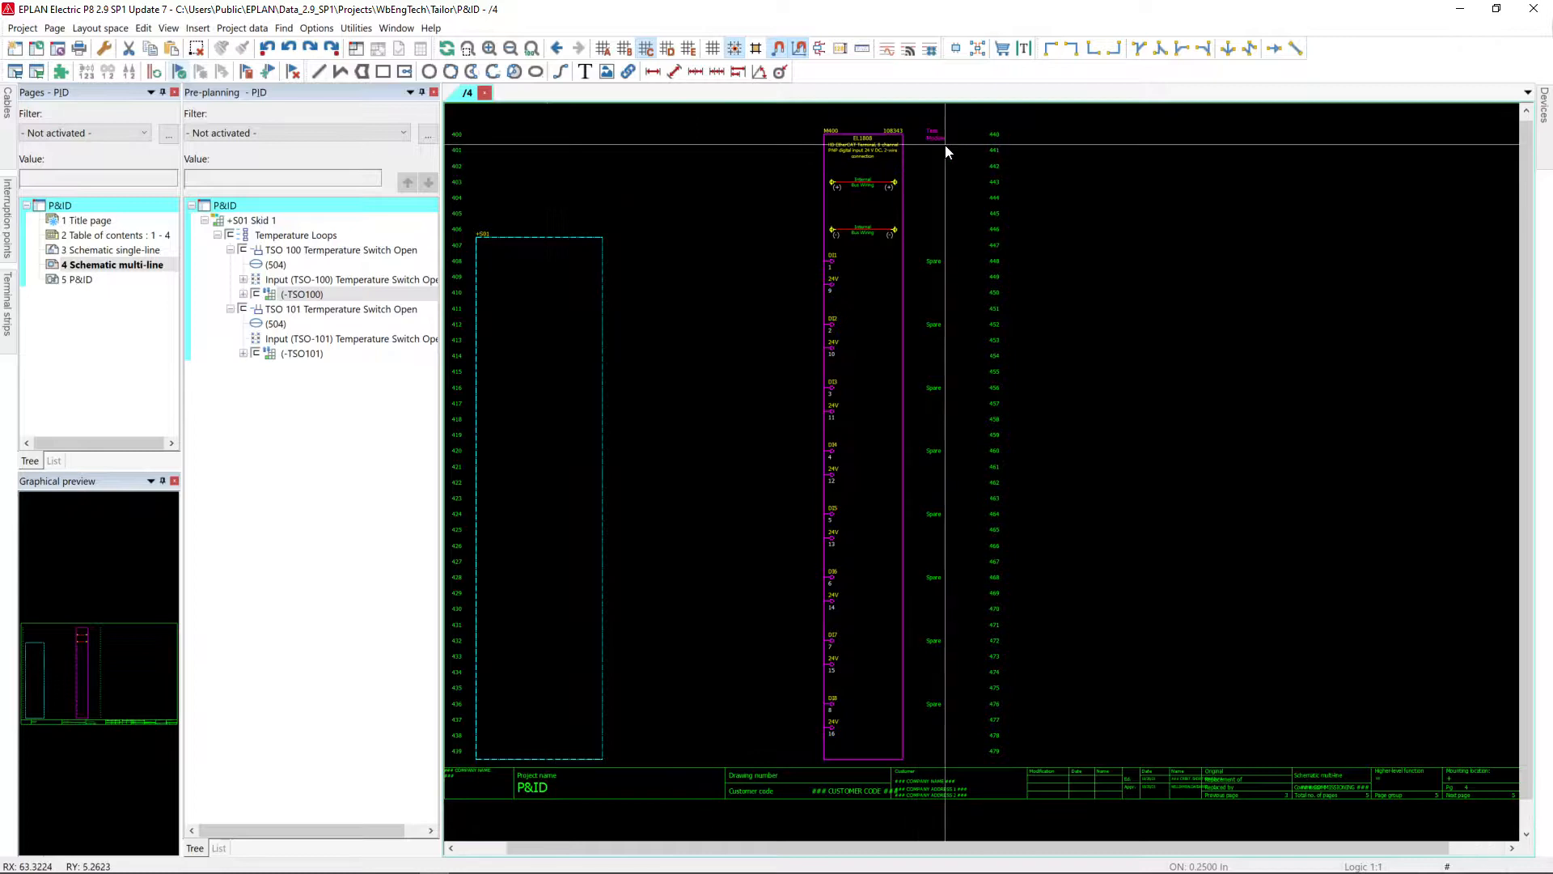
scroll(946, 152, "up", 2)
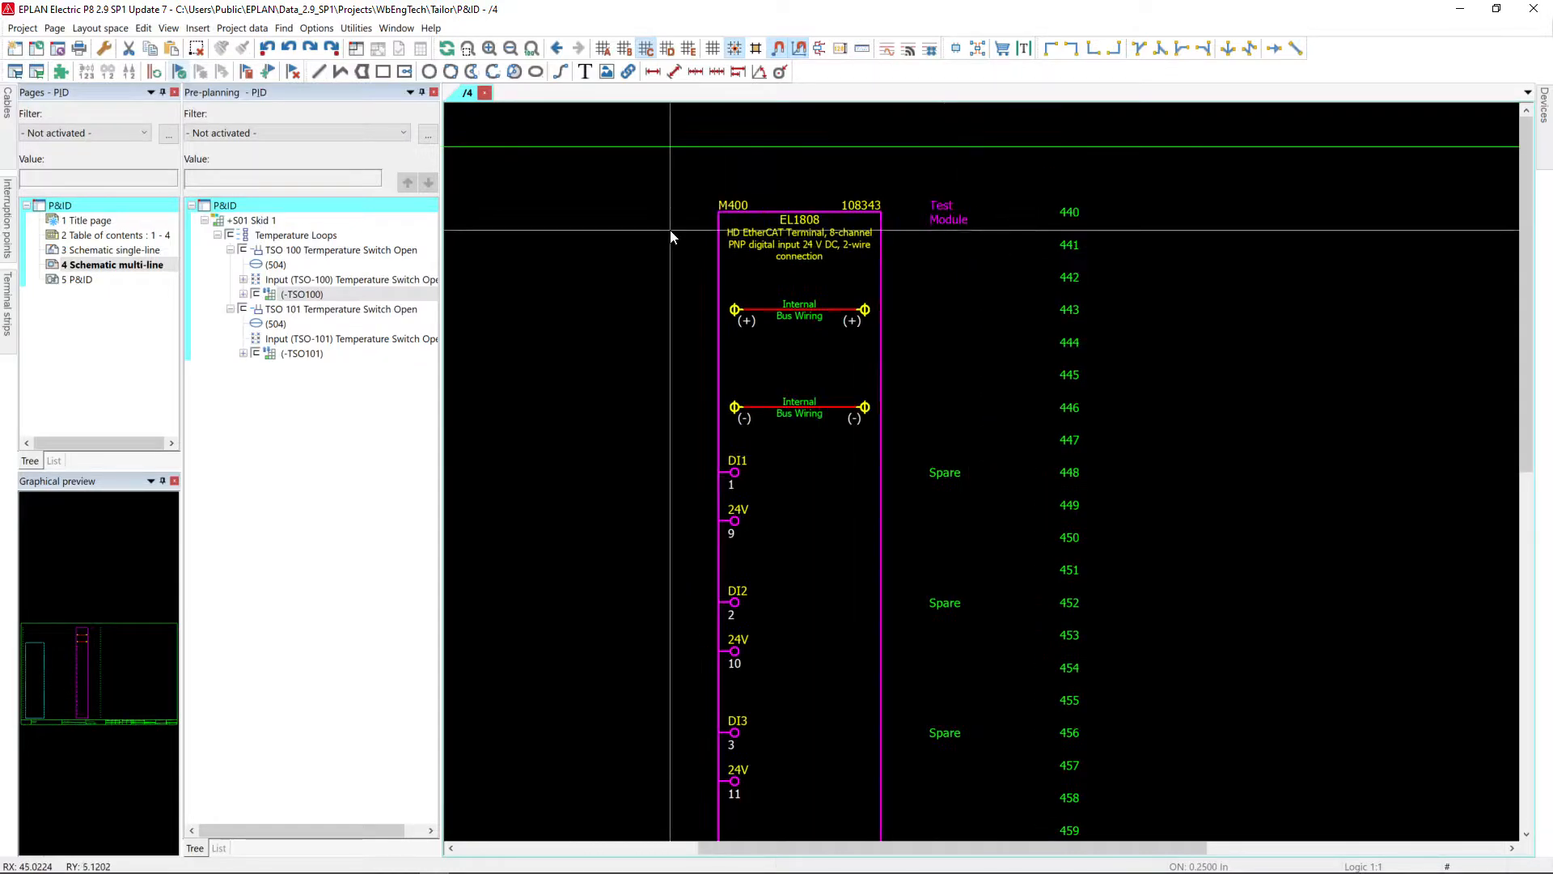
middle_click_drag(569, 448, 624, 421)
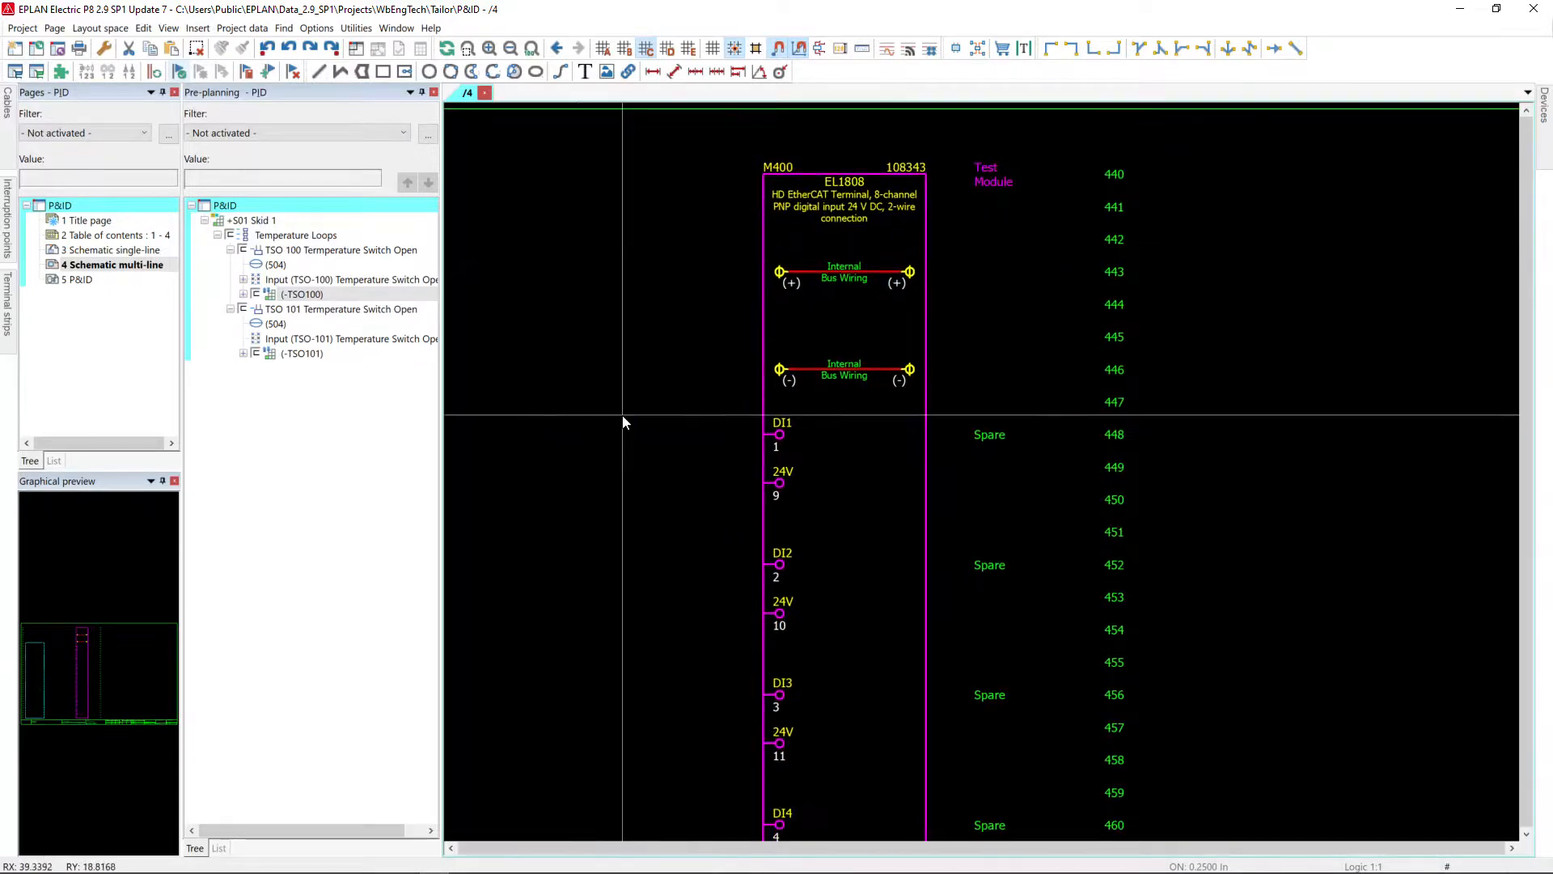
scroll(624, 419, "down", 4)
scroll(842, 253, "up", 4)
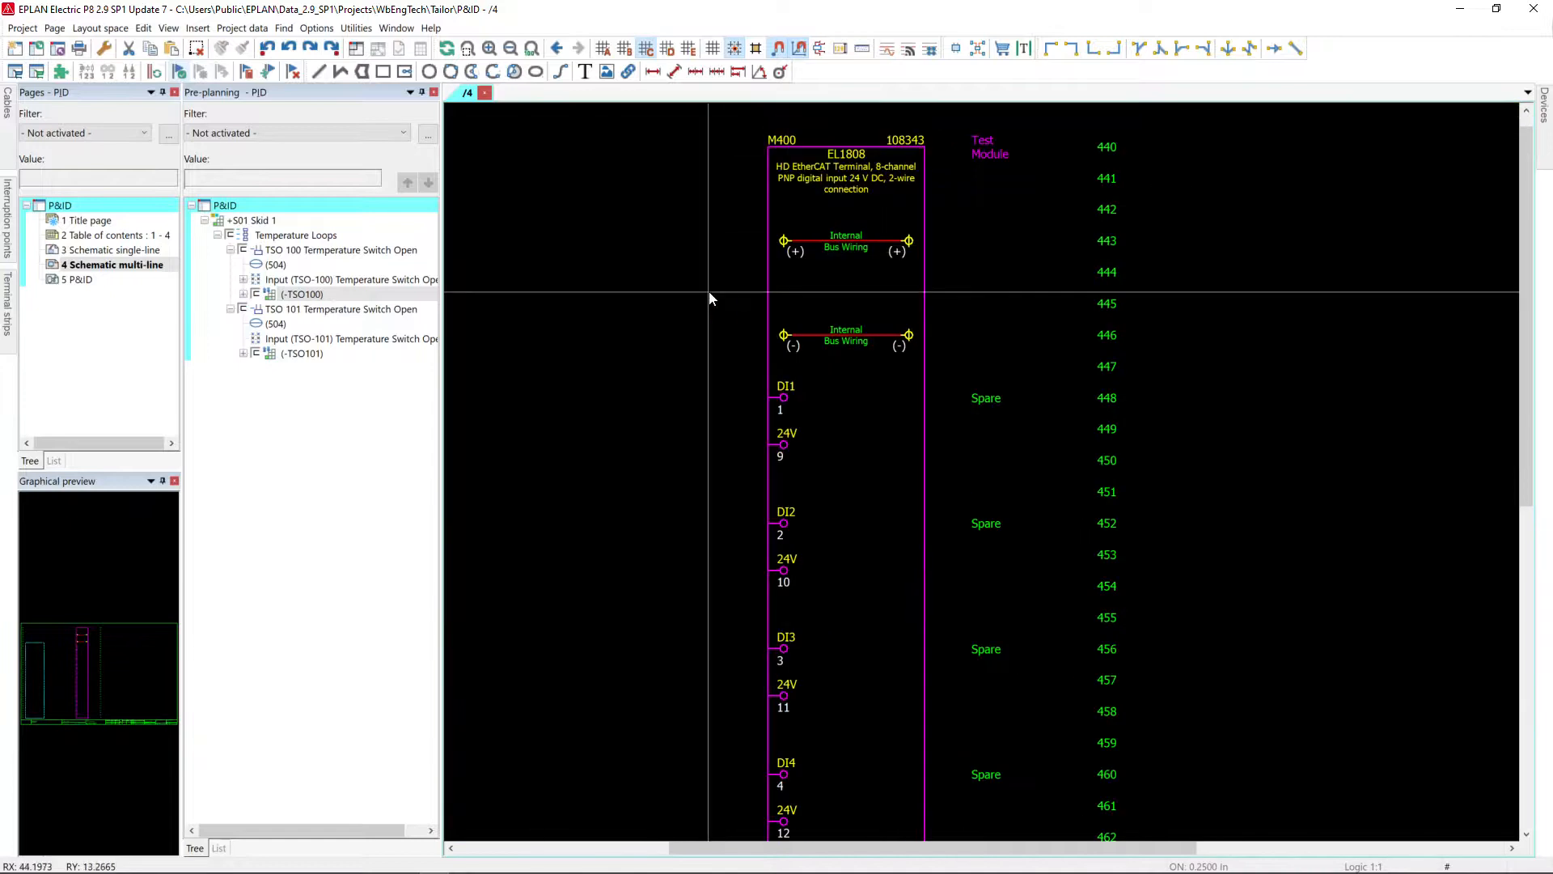
scroll(709, 291, "down", 2)
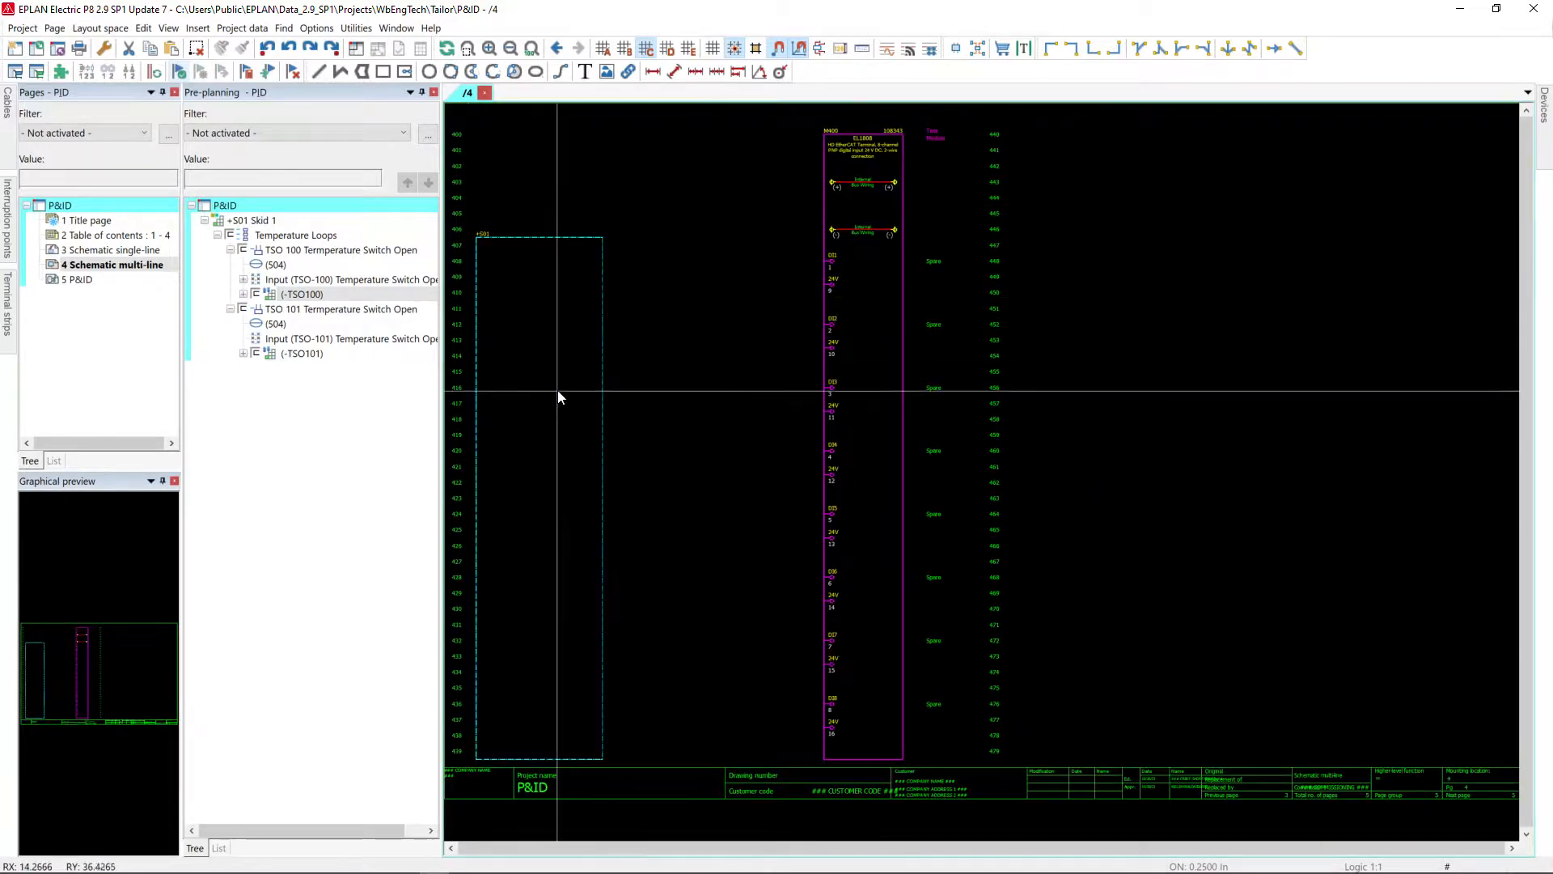
left_click(512, 235)
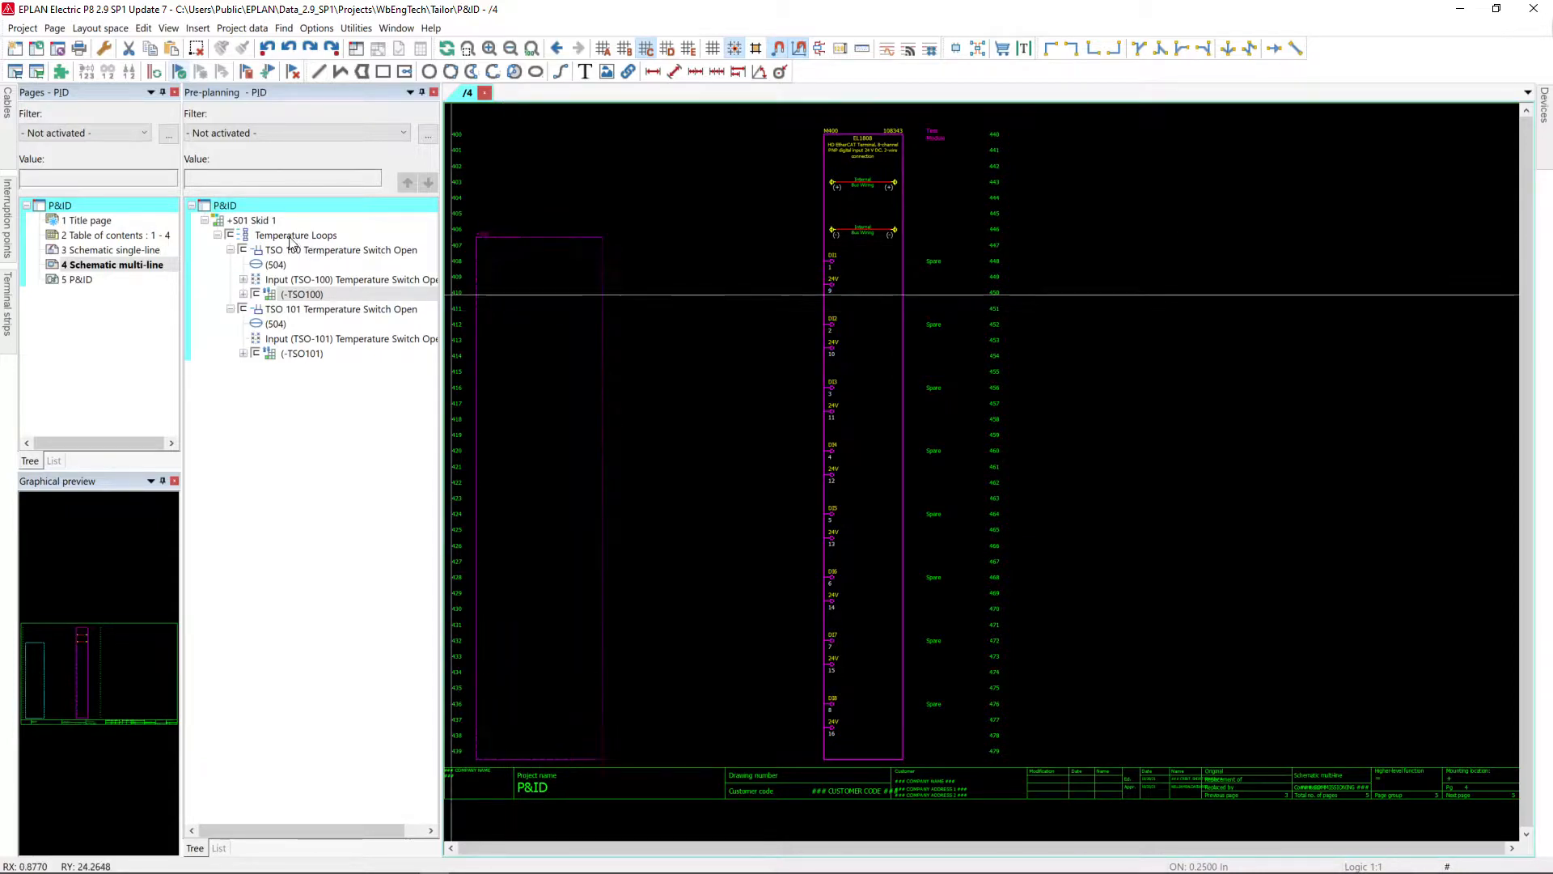
left_click(264, 220)
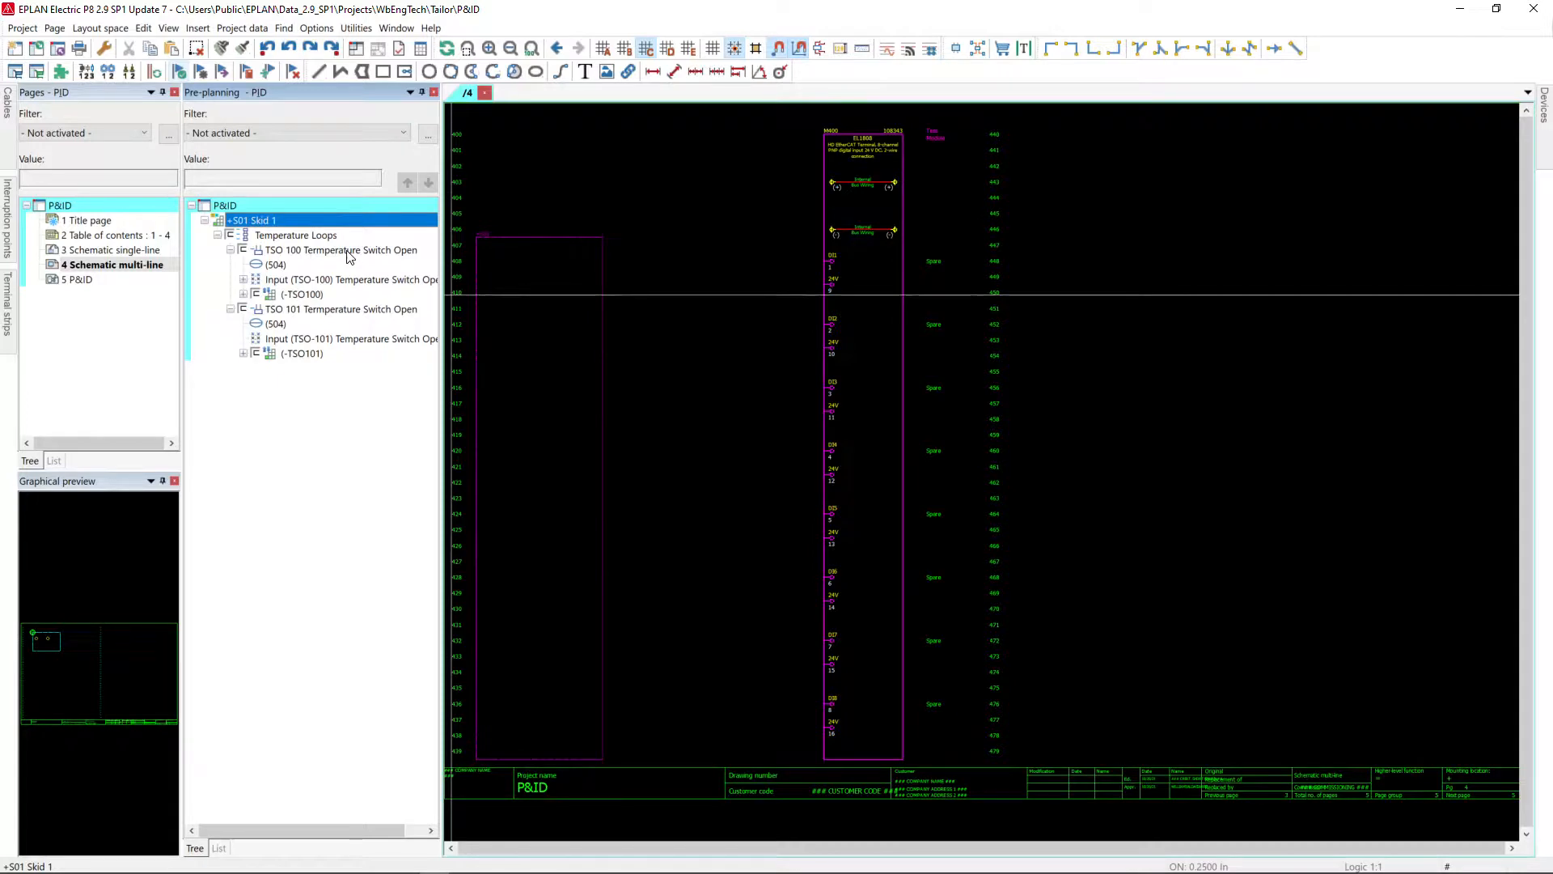
Assign the TSO-100 input from the pre-planning navigator to connection point DI1 of the EL1808 module.
left_click(336, 278)
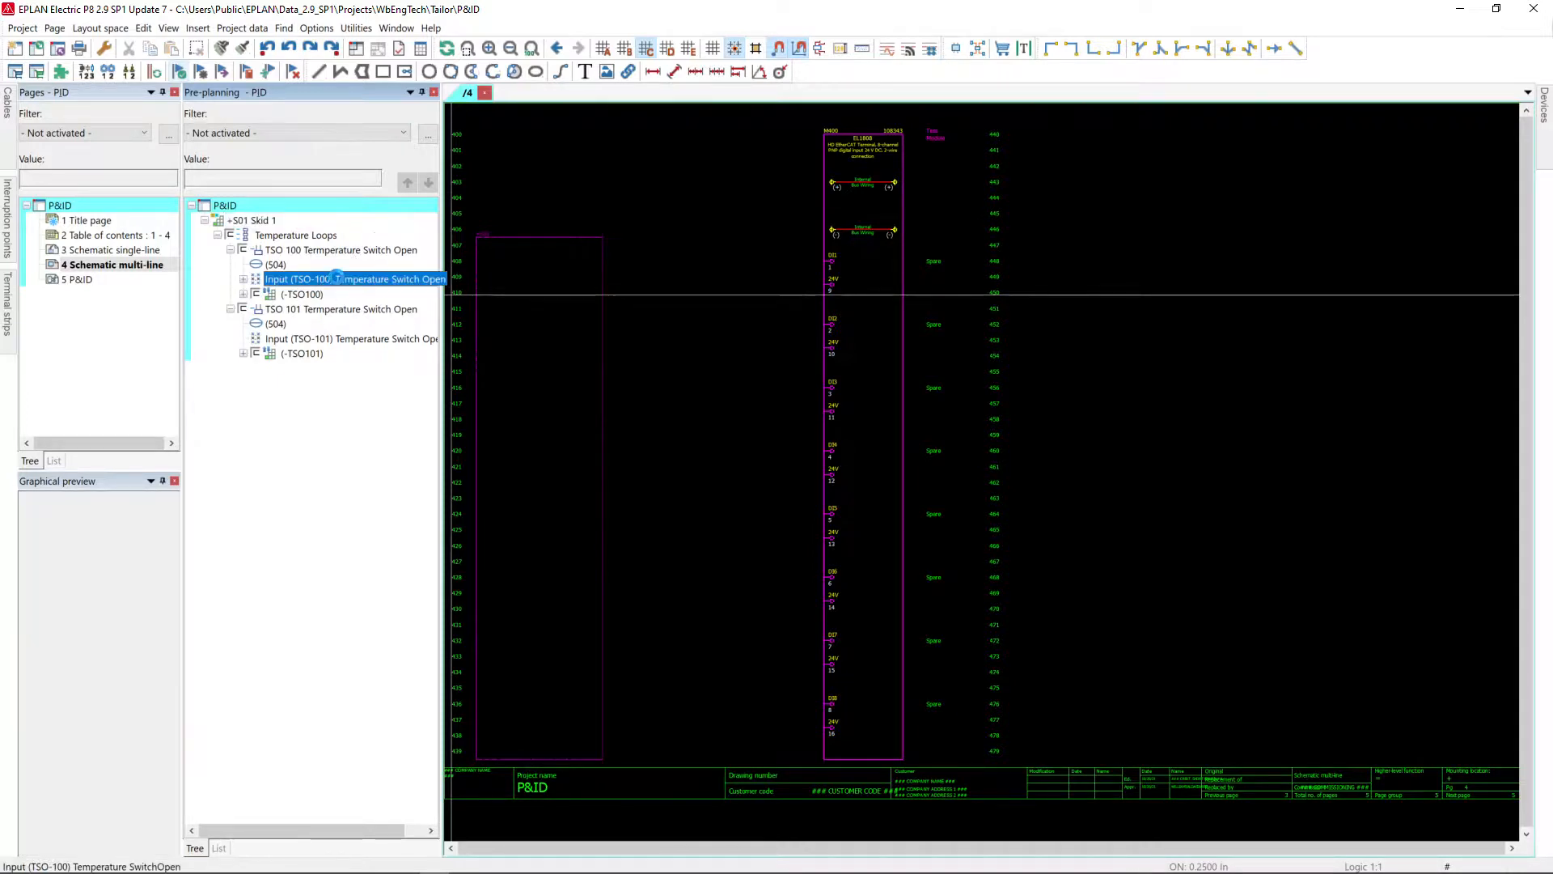
right_click(336, 278)
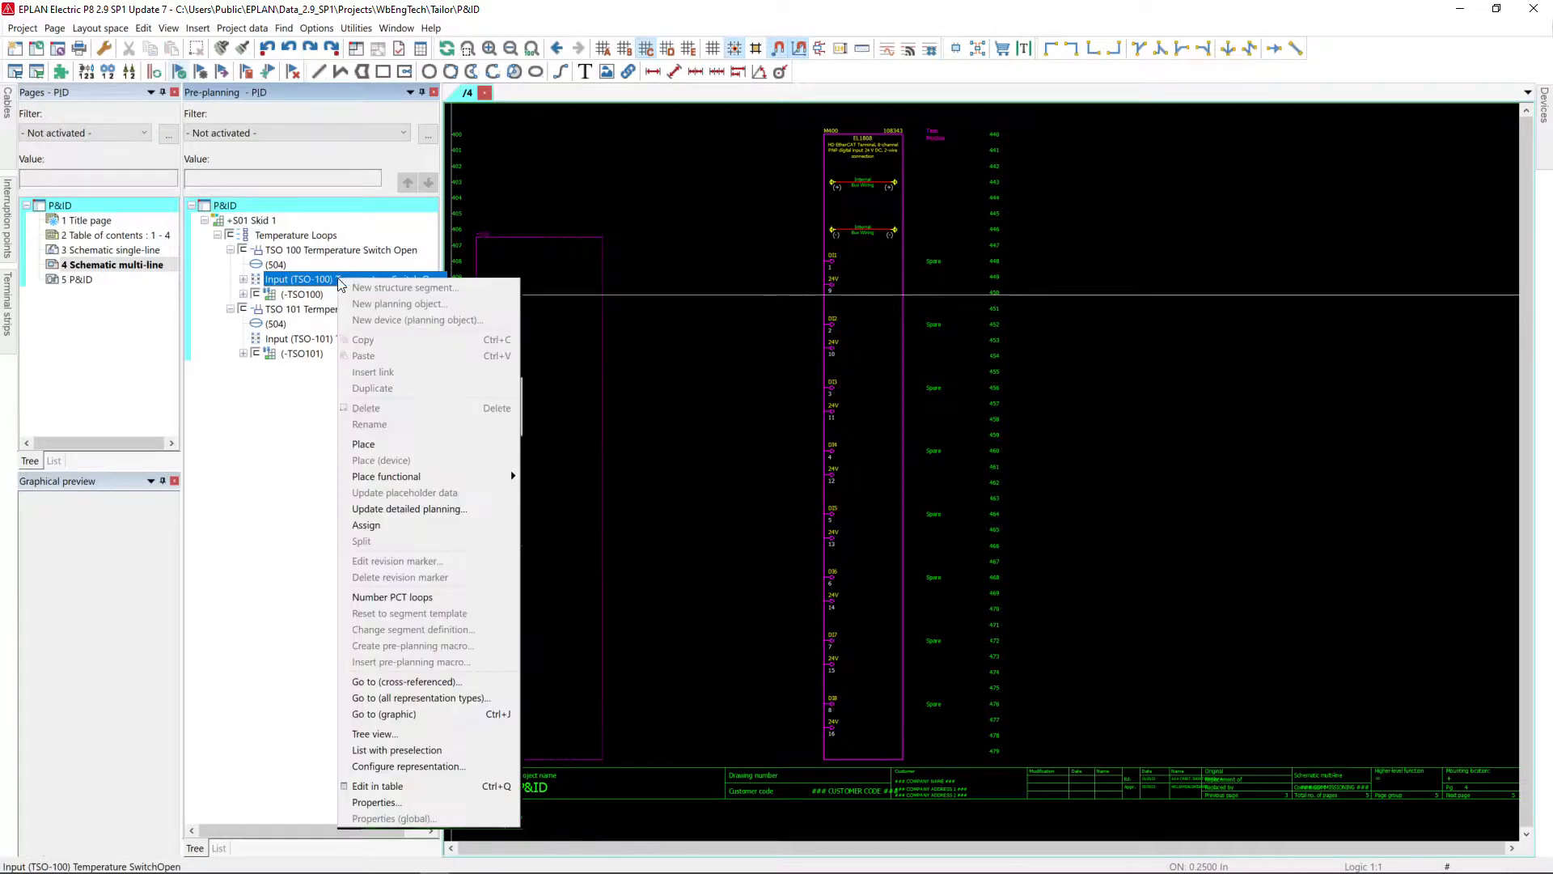
left_click(409, 525)
scroll(861, 281, "up", 3)
left_click(798, 242)
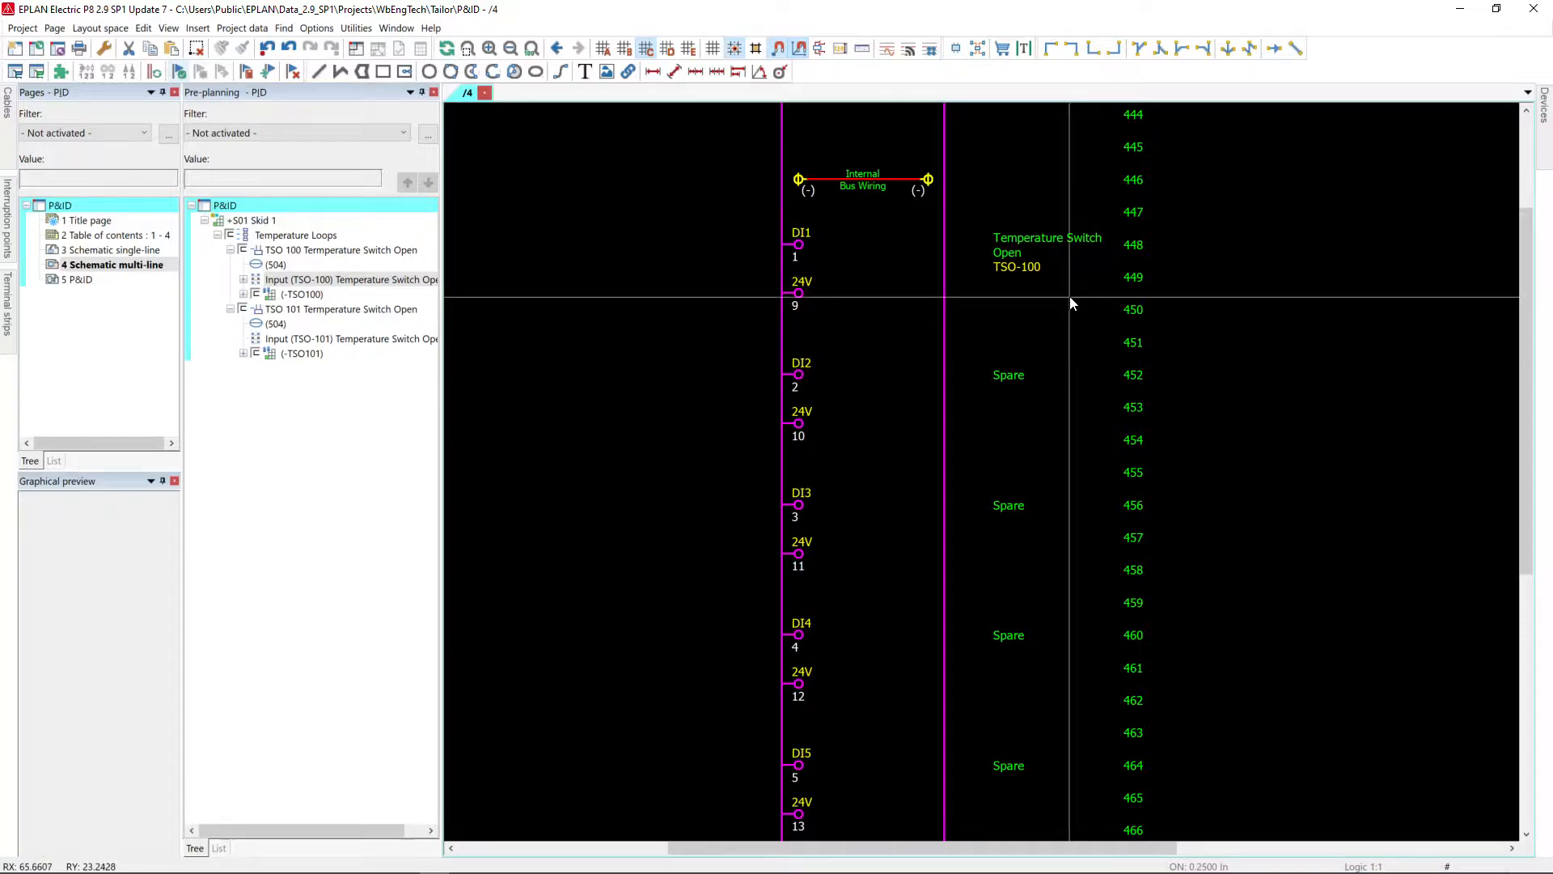
Check the function text and symbolic address in the properties of connection point DI1, and close them without changes.
left_click(1024, 265)
double_click(1023, 266)
left_click_drag(936, 324, 812, 374)
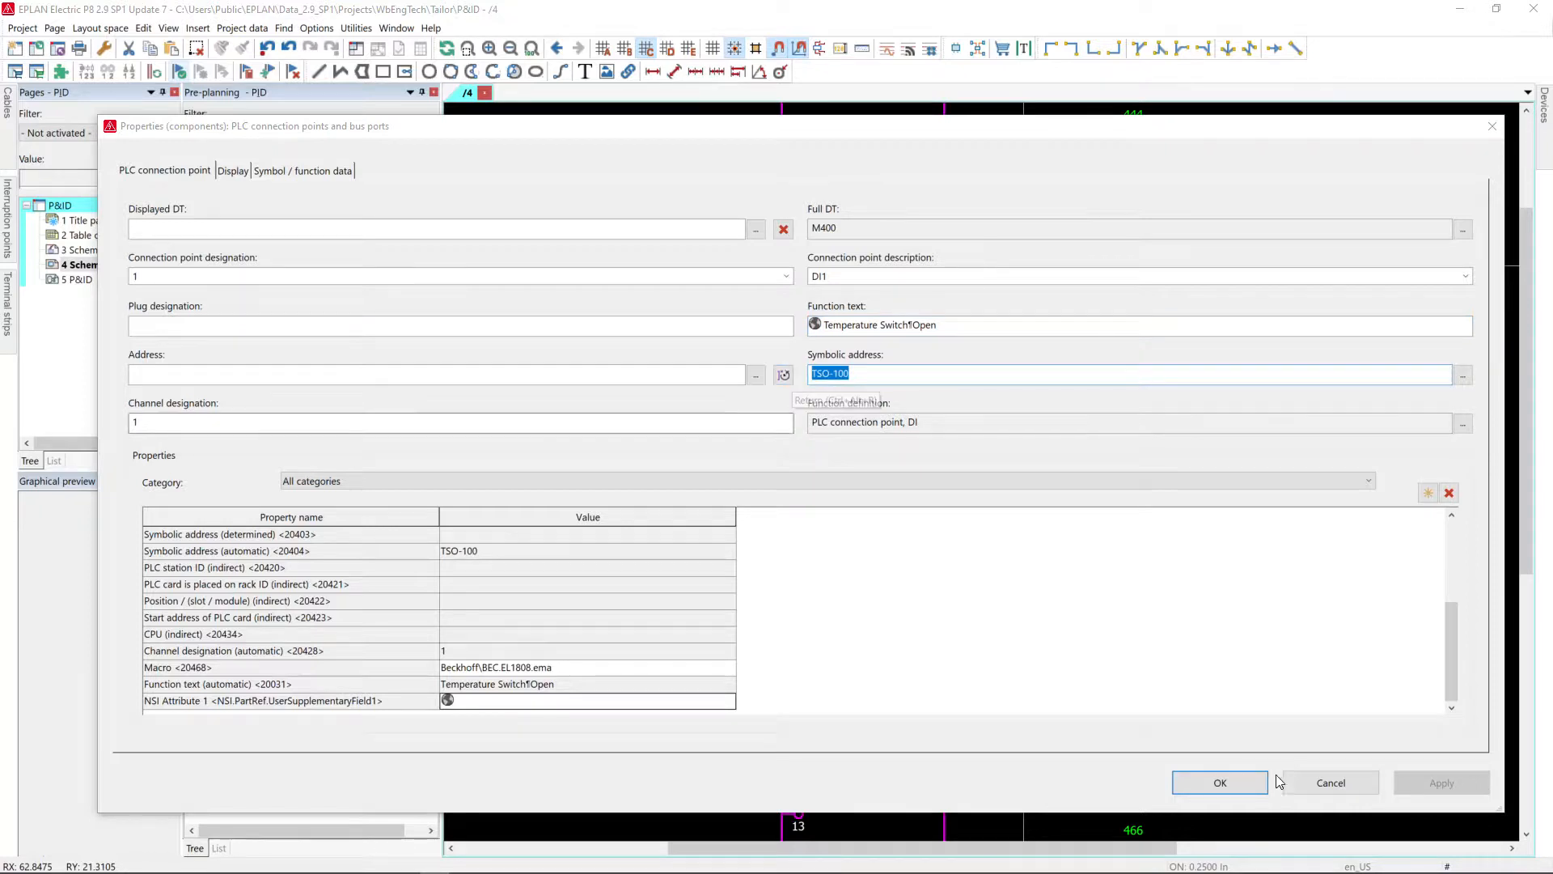
left_click(1228, 782)
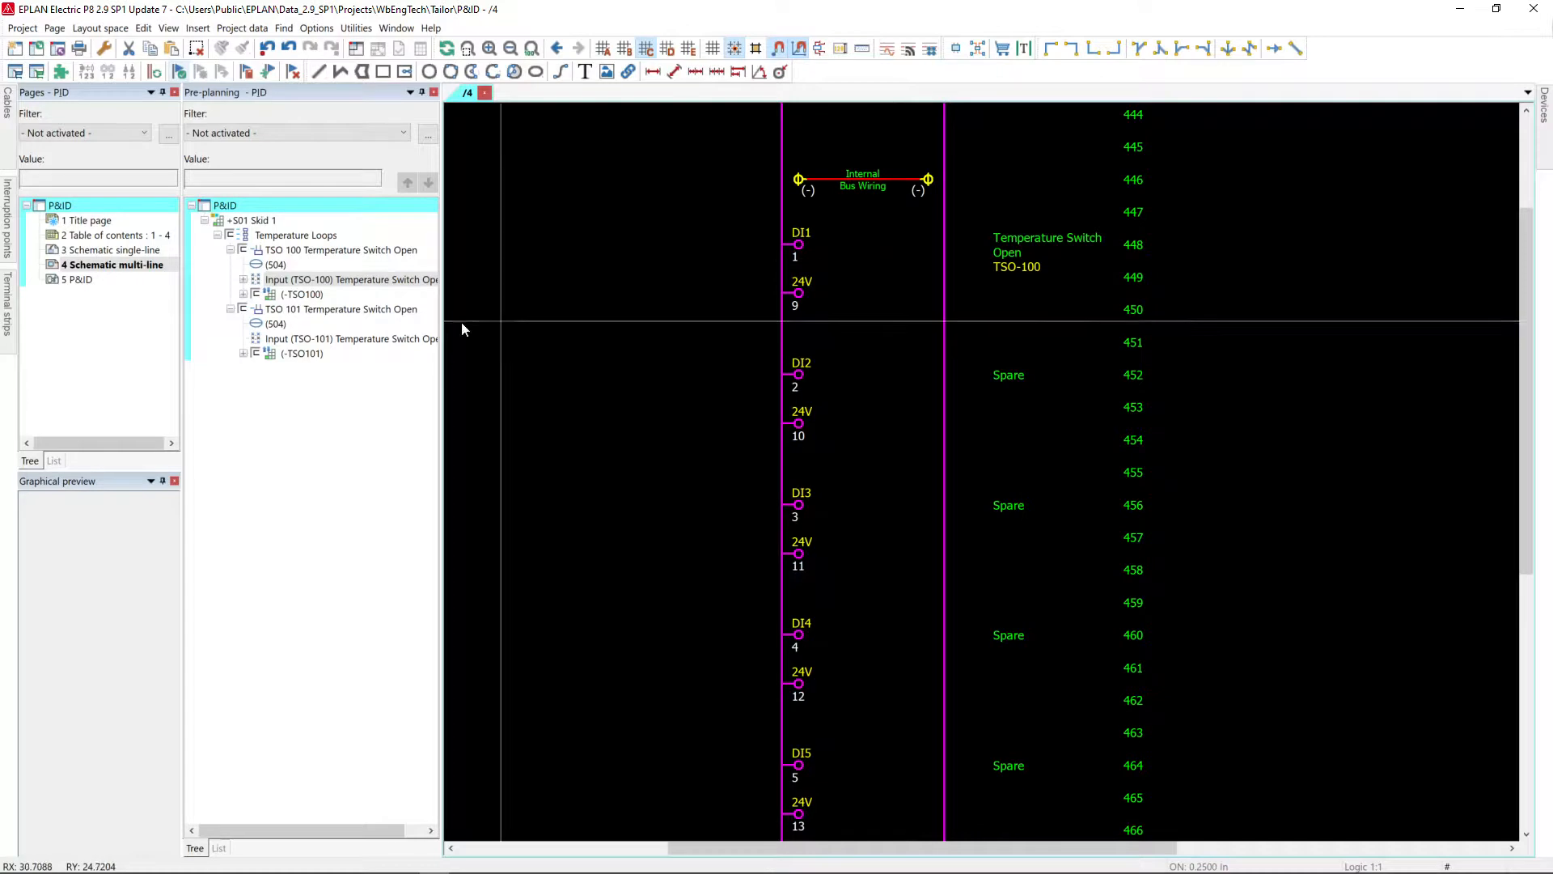
Assign the TSO-101 input from the pre-planning navigator to connection point DI2 of the EL1808 module.
left_click(312, 340)
right_click(312, 340)
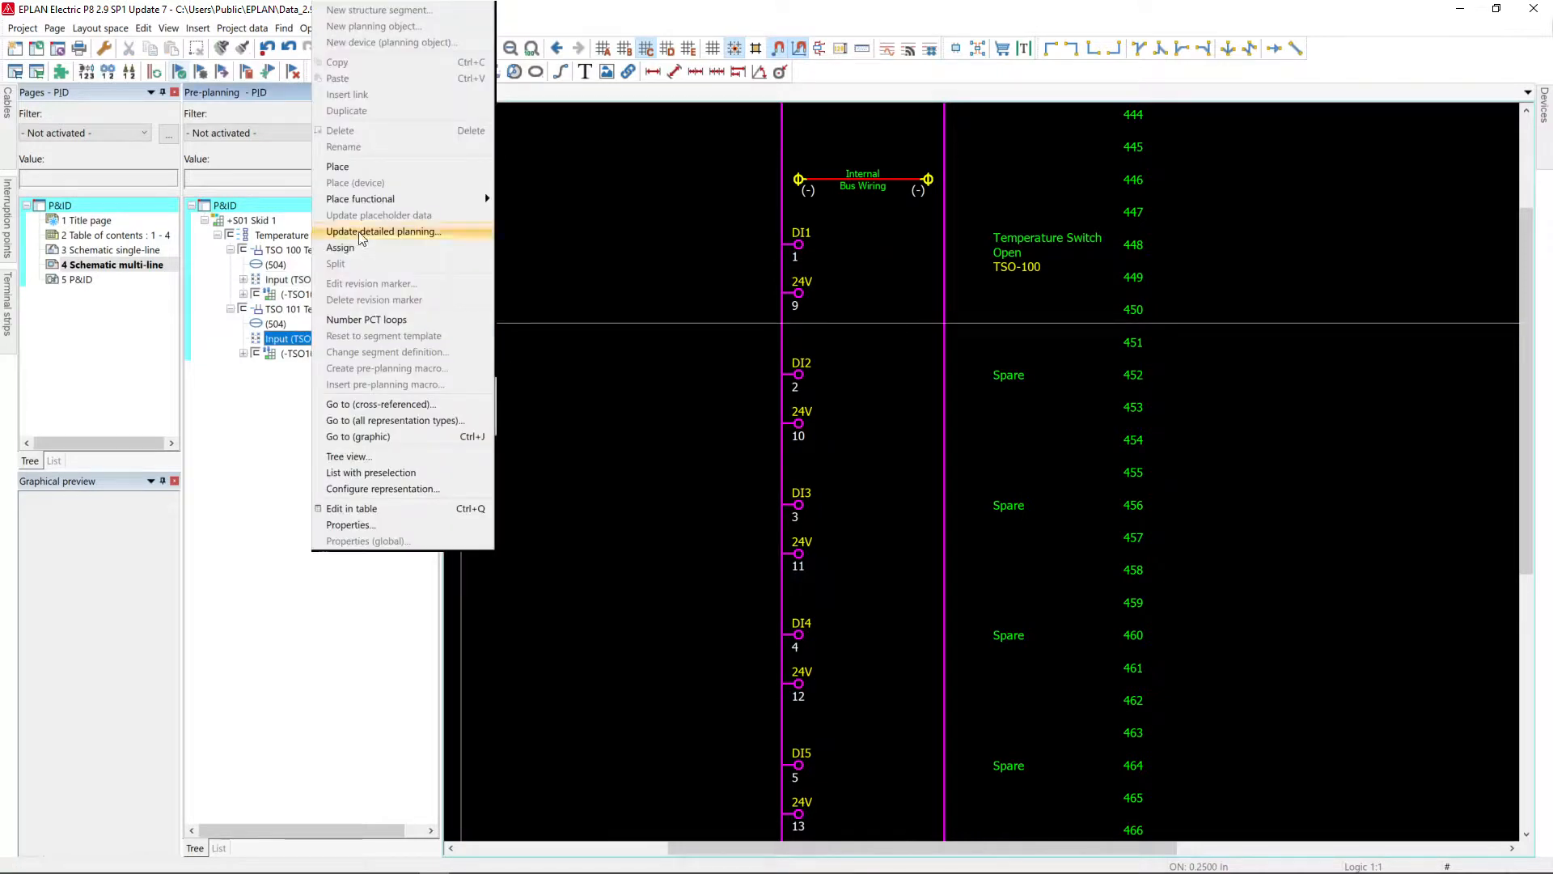
left_click(376, 252)
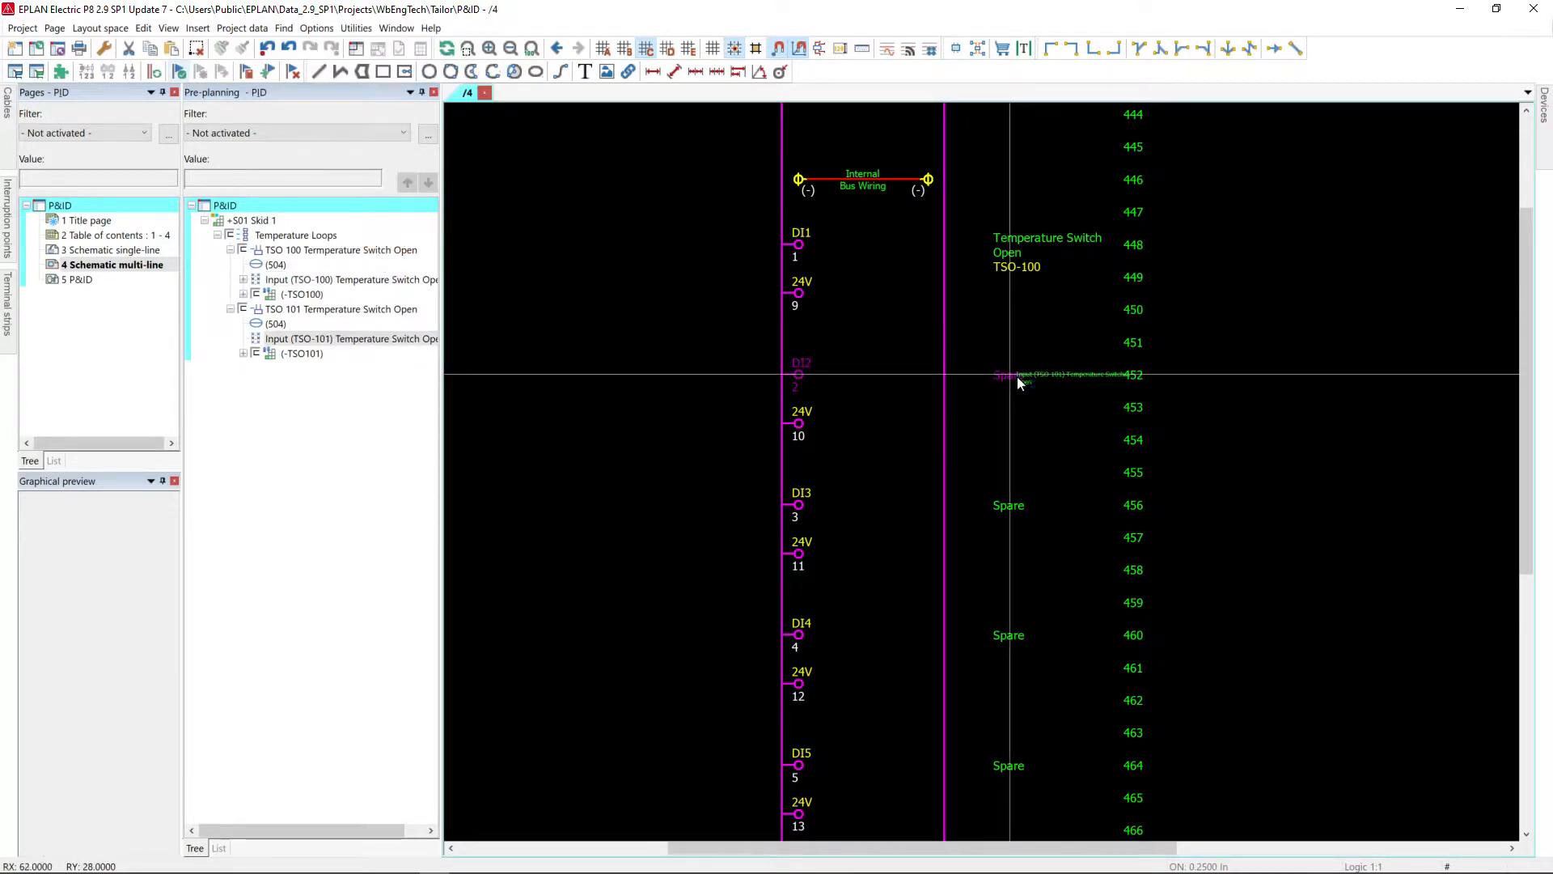
left_click(1022, 373)
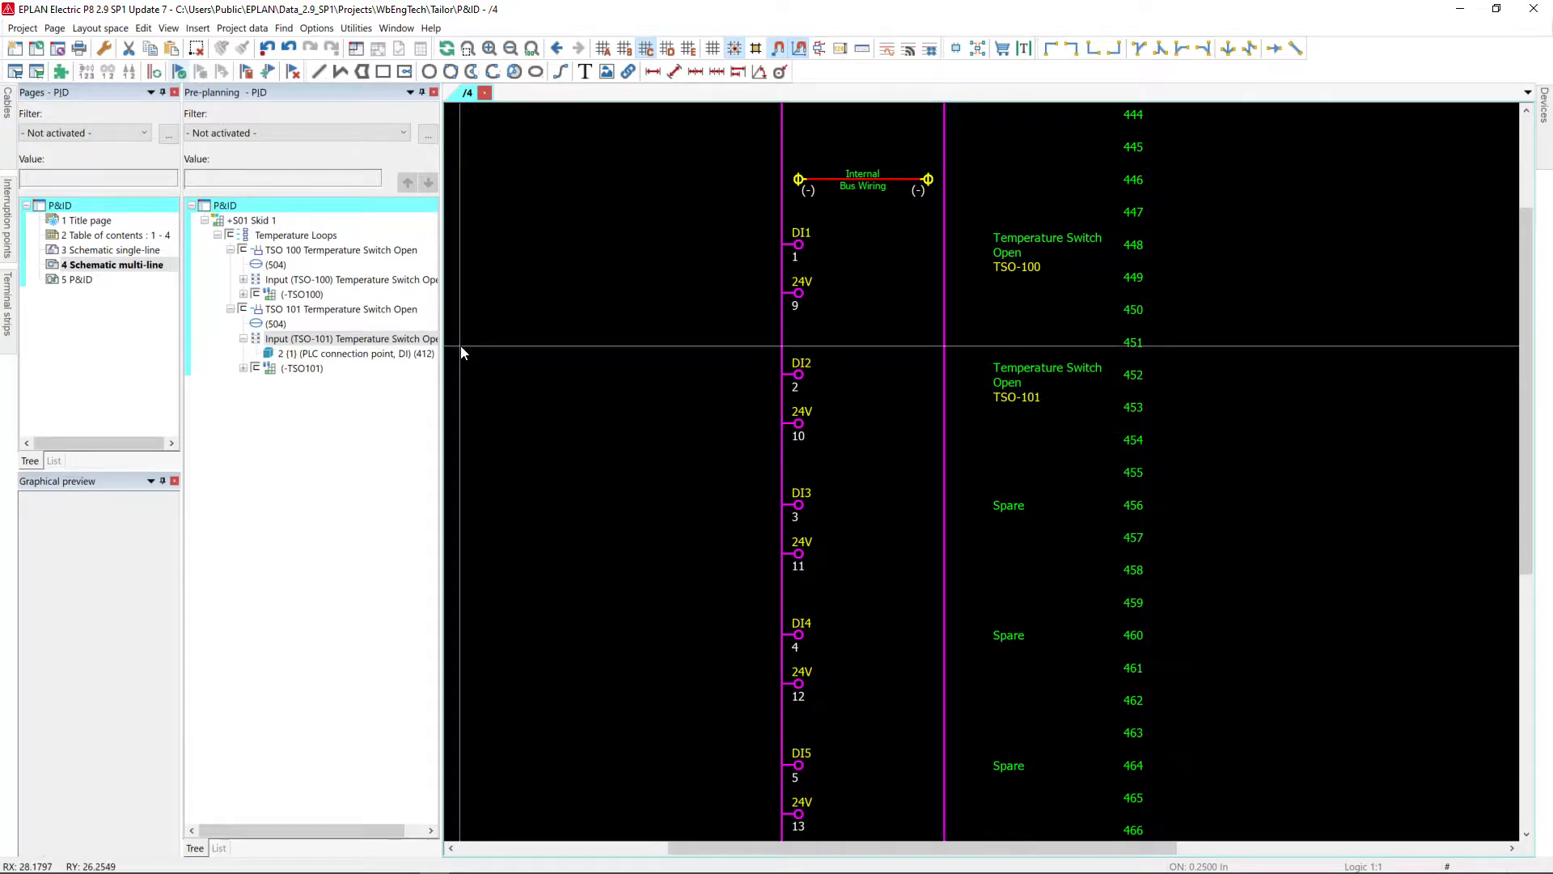
Review the Split command for the TSO-101 PLC connection point, and check the symbolic address in the properties of DI1 without changing it.
left_click(384, 356)
right_click(385, 357)
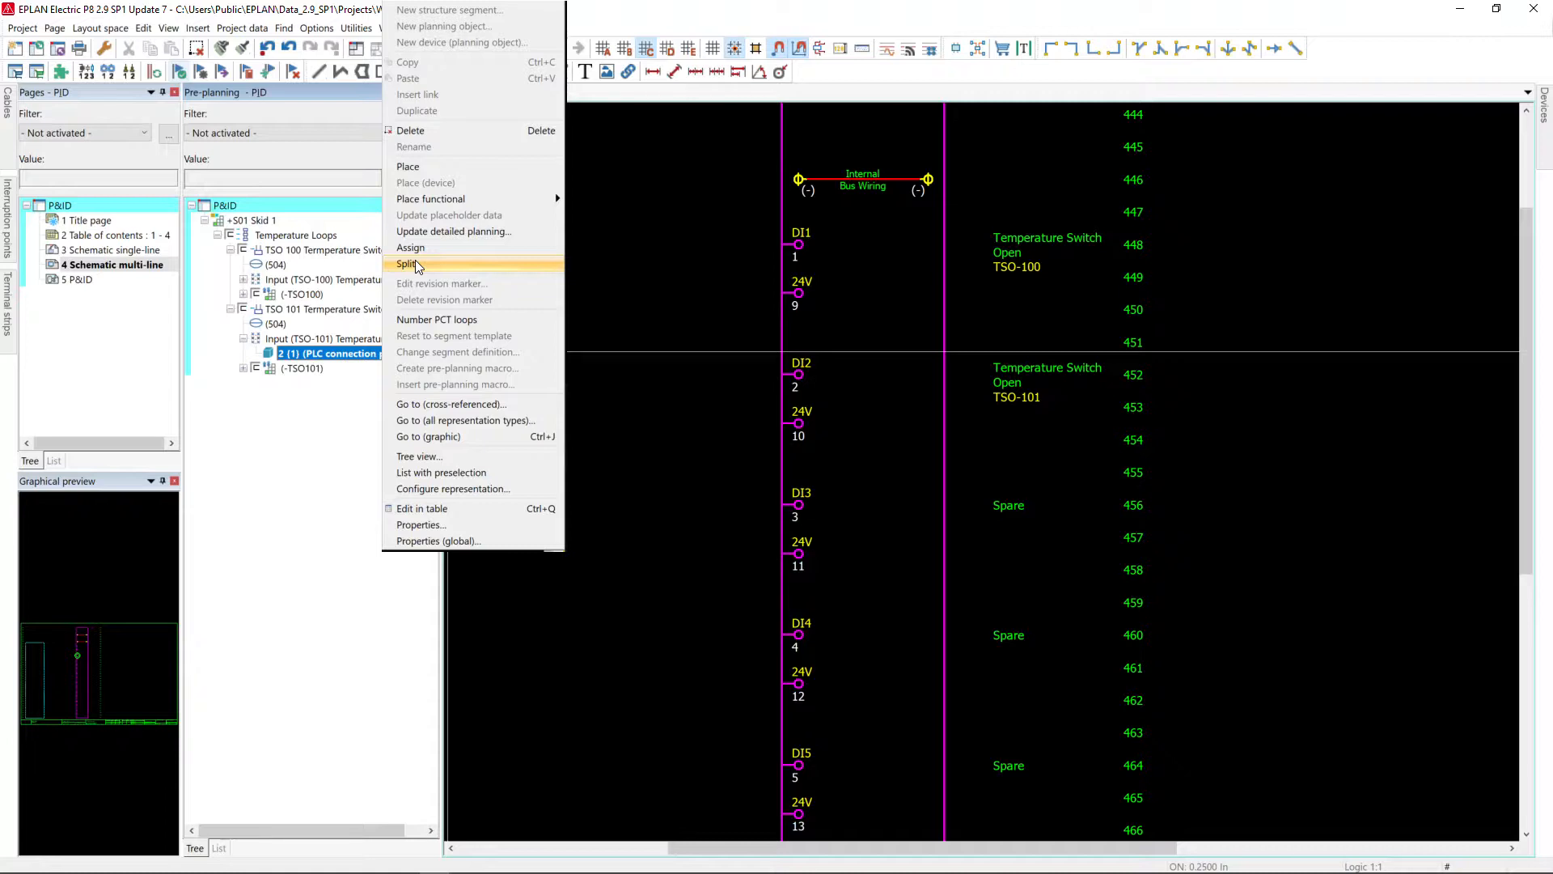
left_click(541, 264)
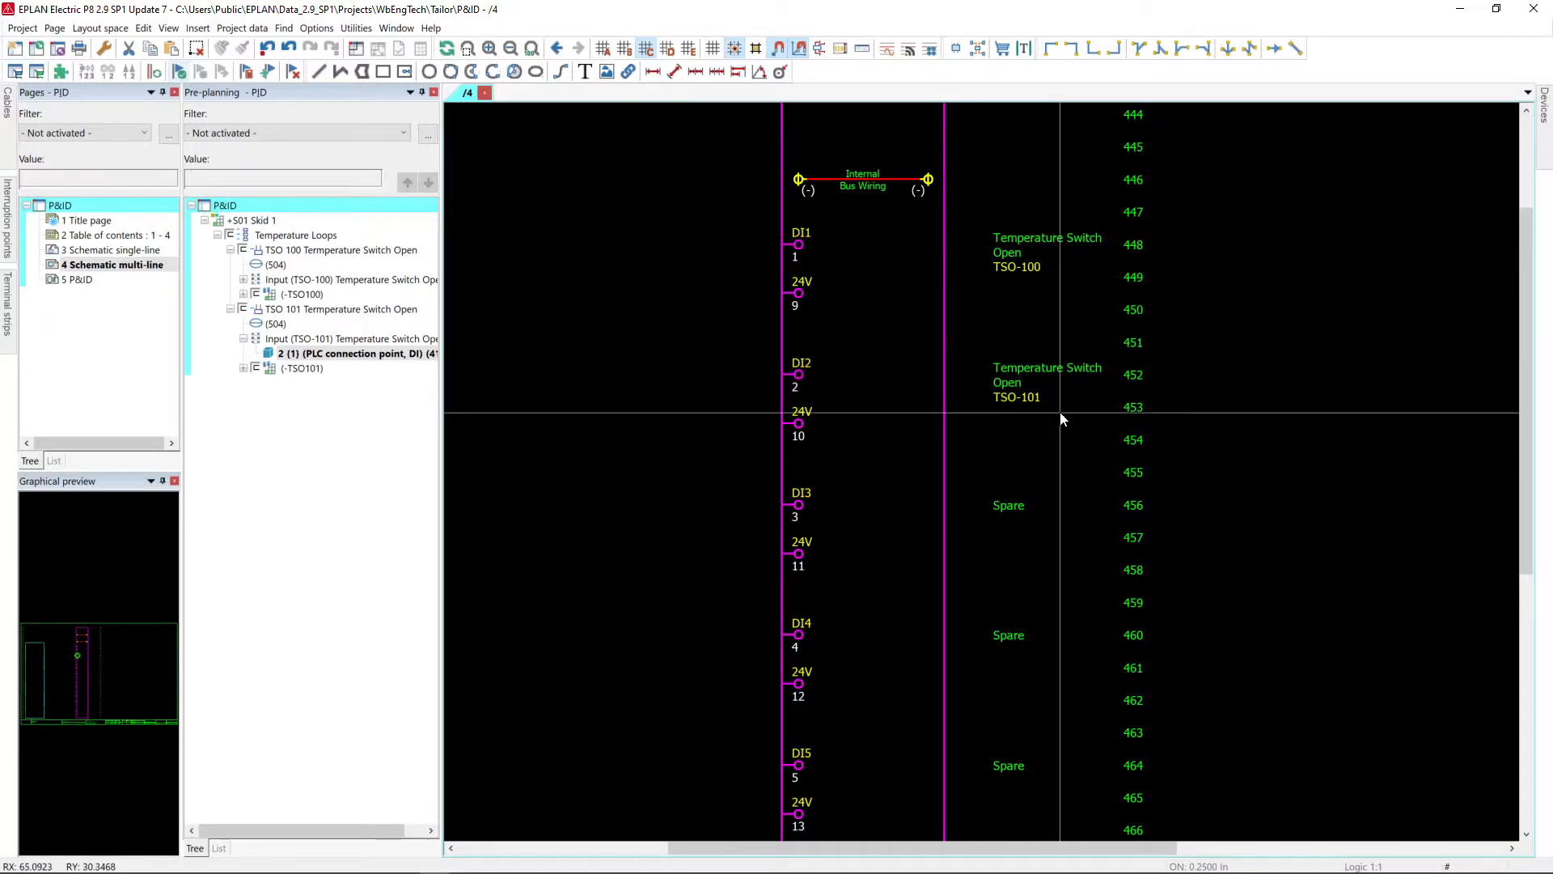
double_click(1027, 268)
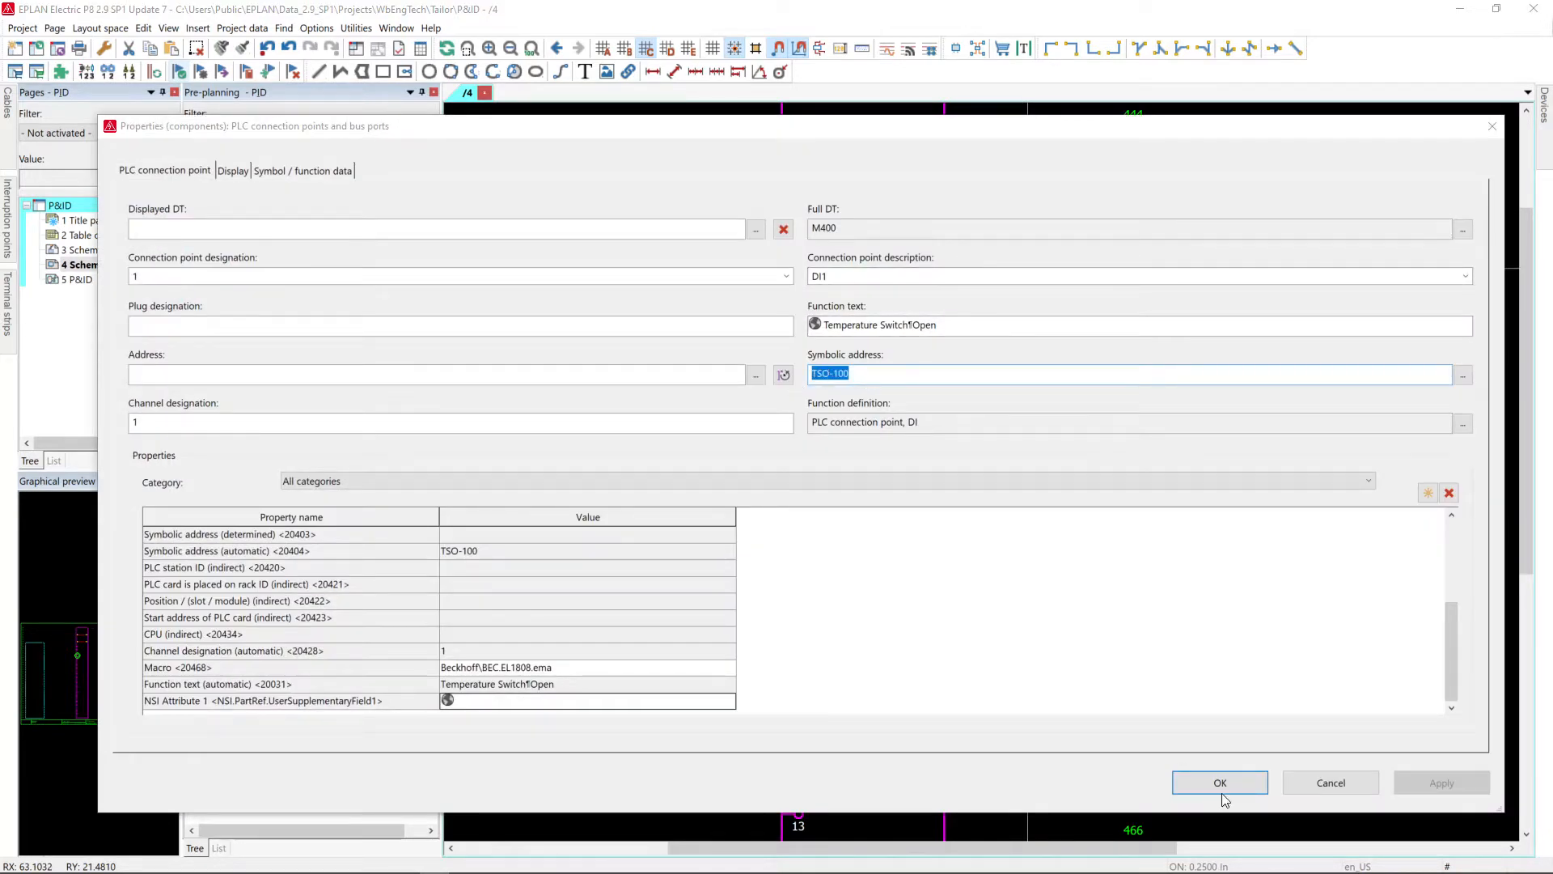
left_click(1308, 789)
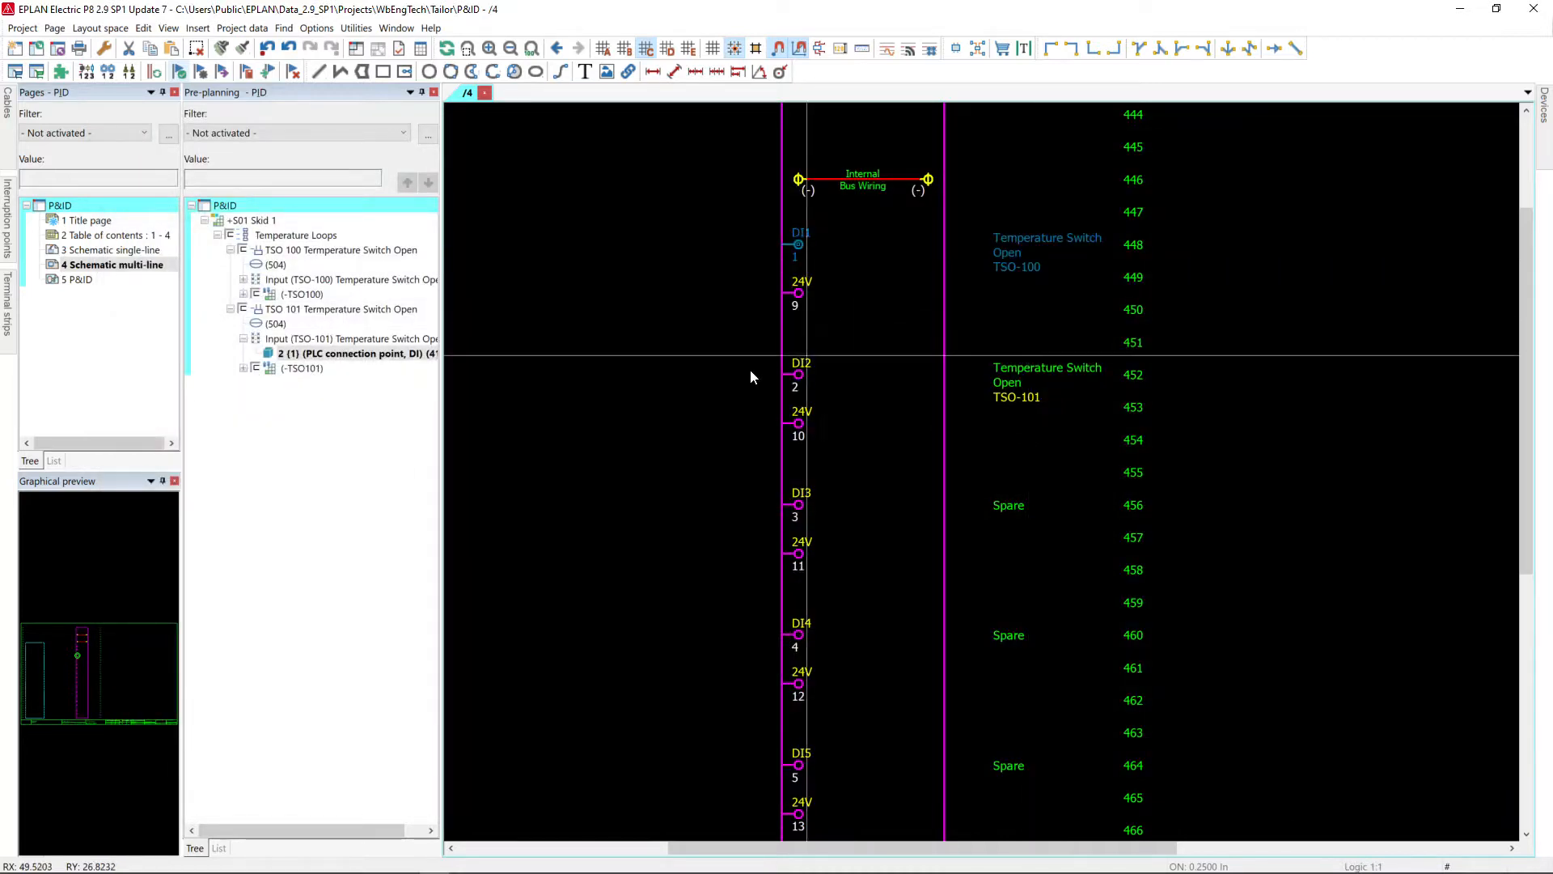
Place the TSO100 and TSO101 devices from the pre-planning navigator on the multi-line schematic, aligned with DI1 and DI2 of the EL1808 module.
scroll(793, 493, "down", 2)
middle_click_drag(777, 553, 912, 484)
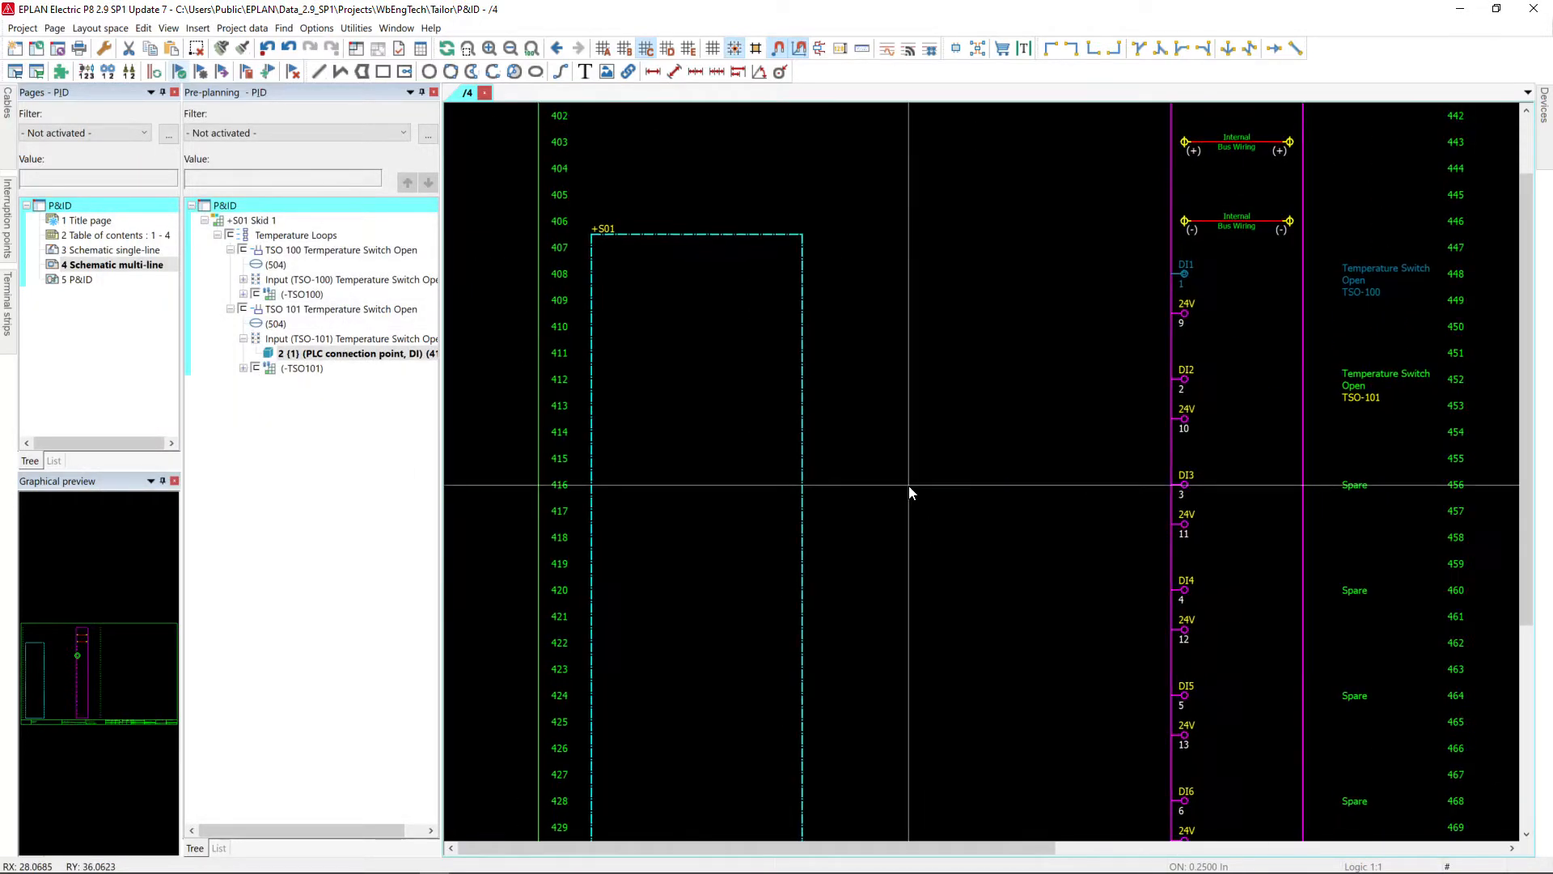
left_click(303, 295)
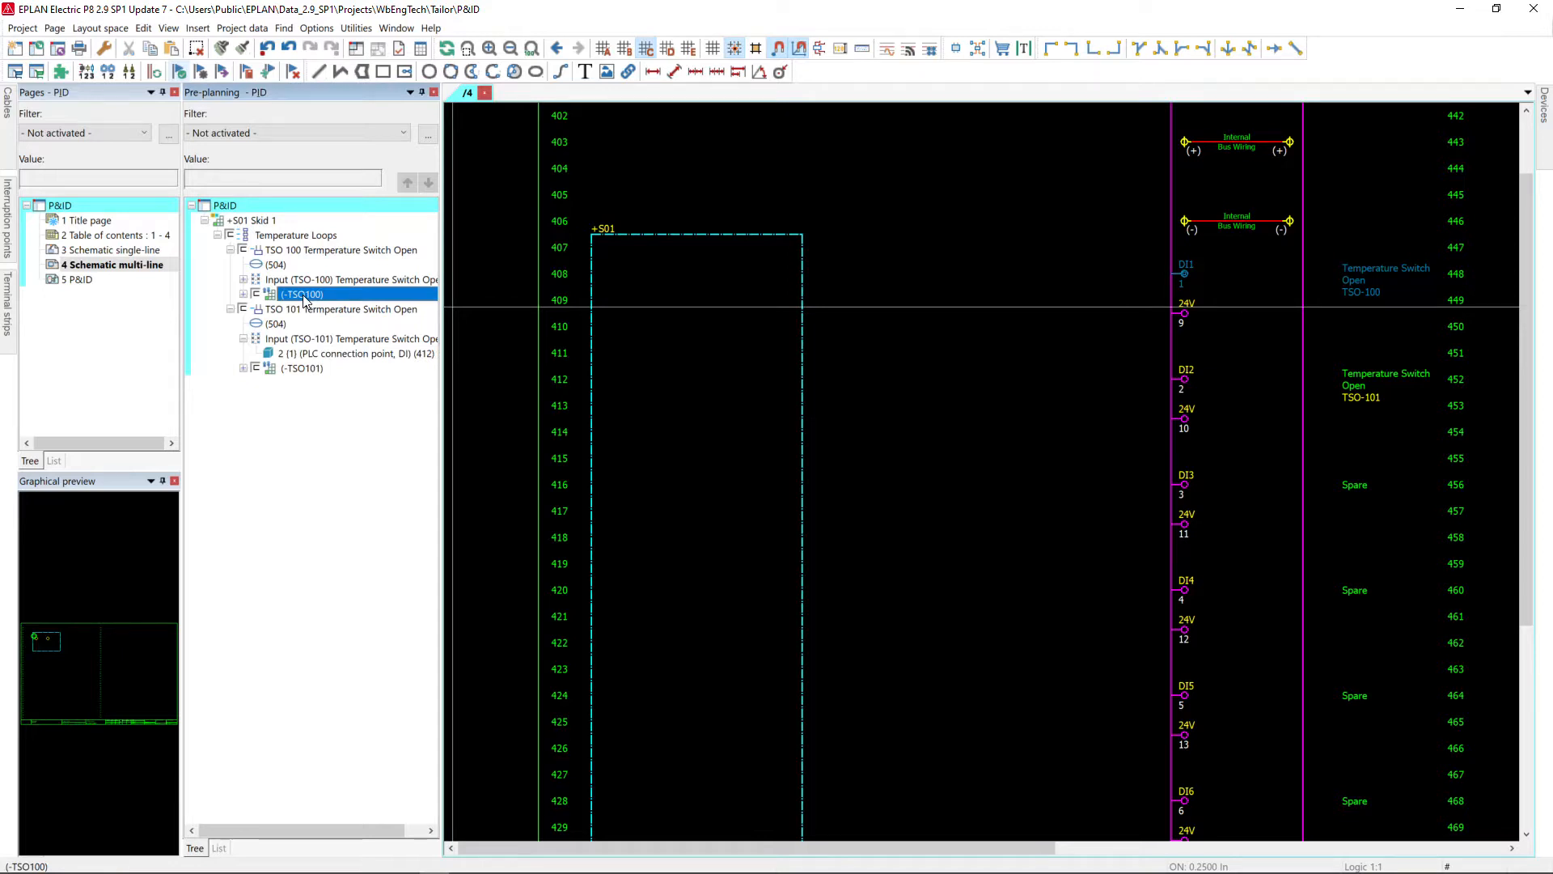
double_click(304, 296)
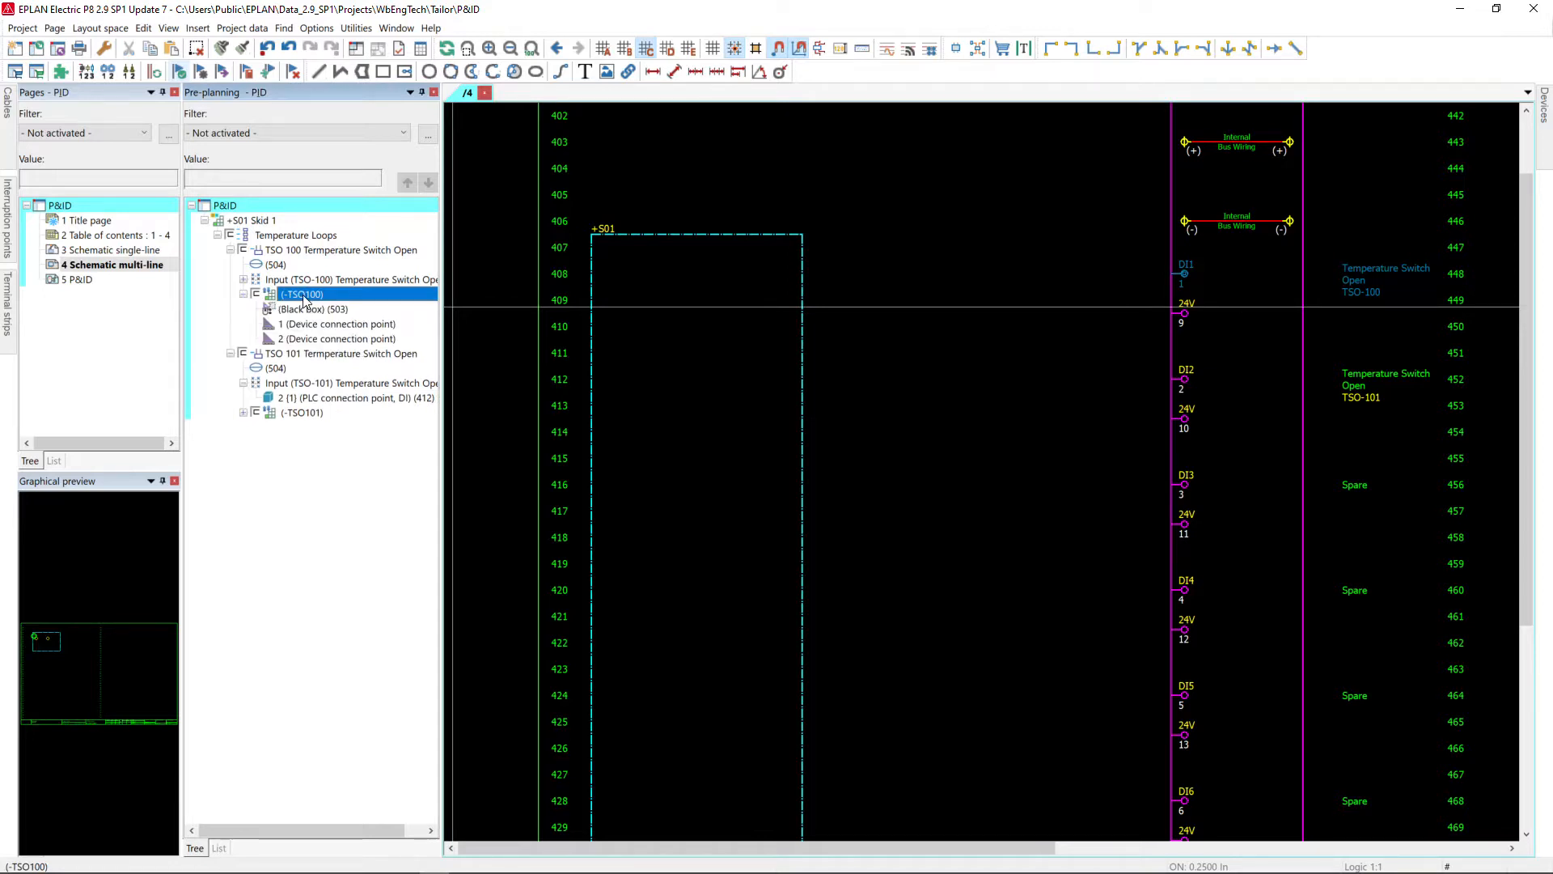
left_click_drag(303, 296, 969, 340)
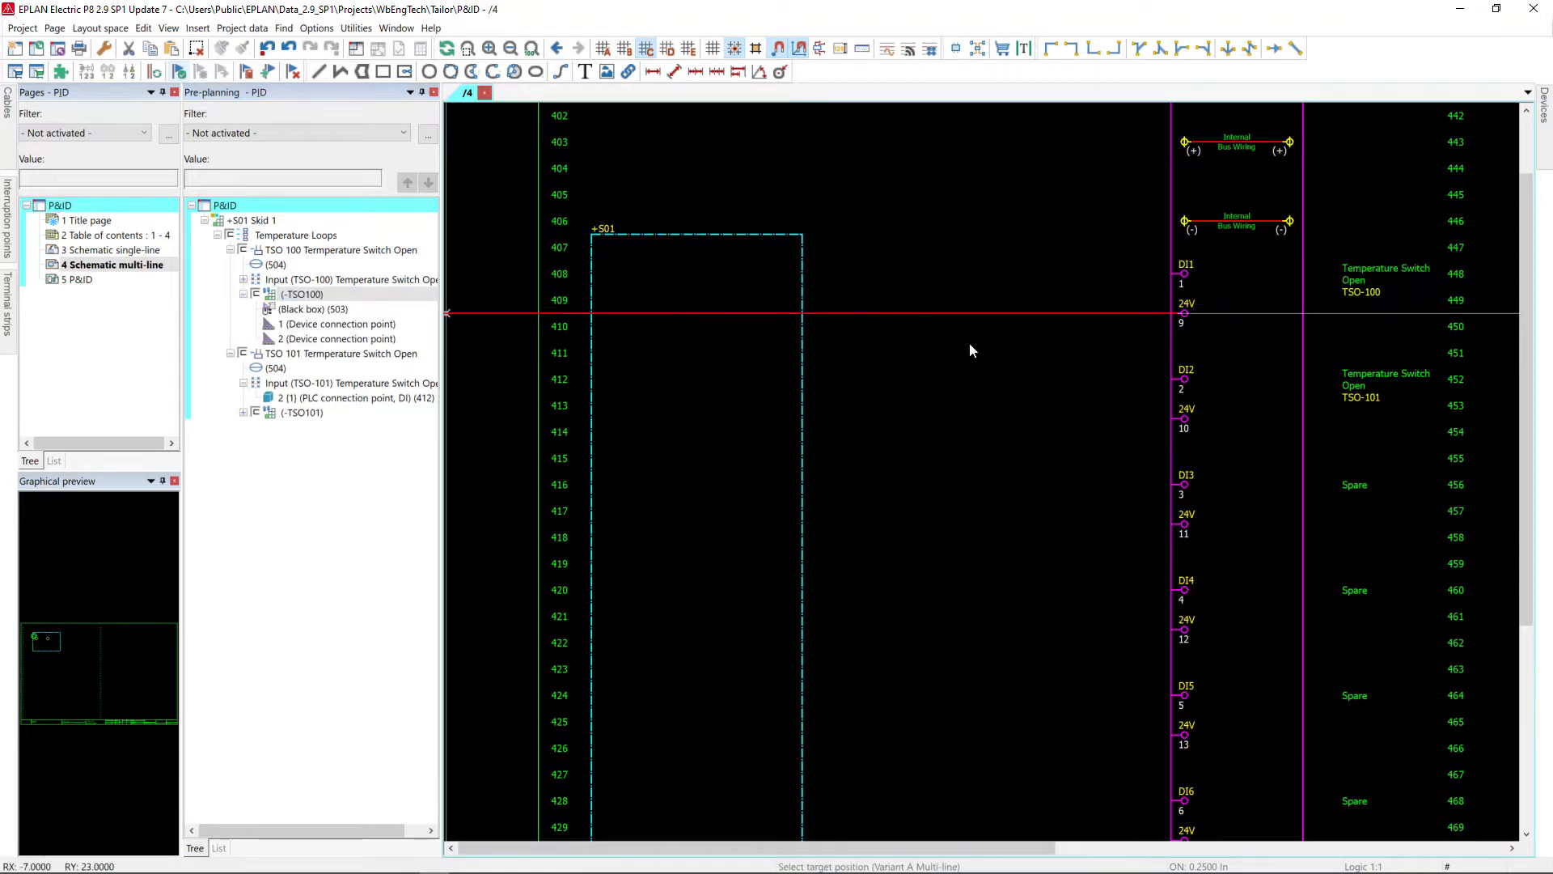
left_click(1172, 274)
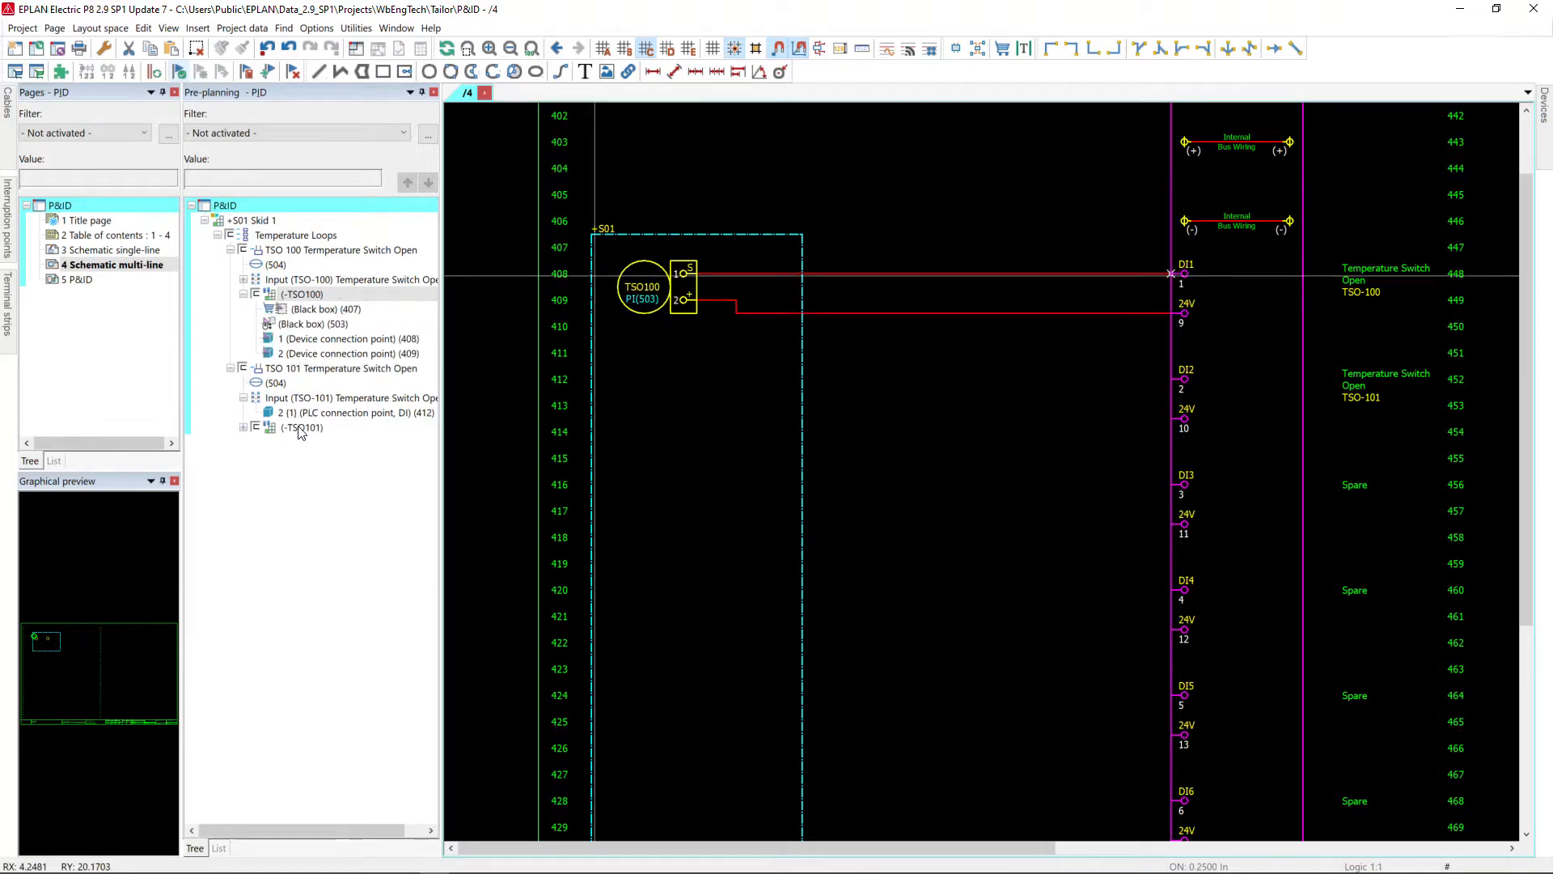
left_click_drag(318, 428, 839, 444)
left_click(1172, 380)
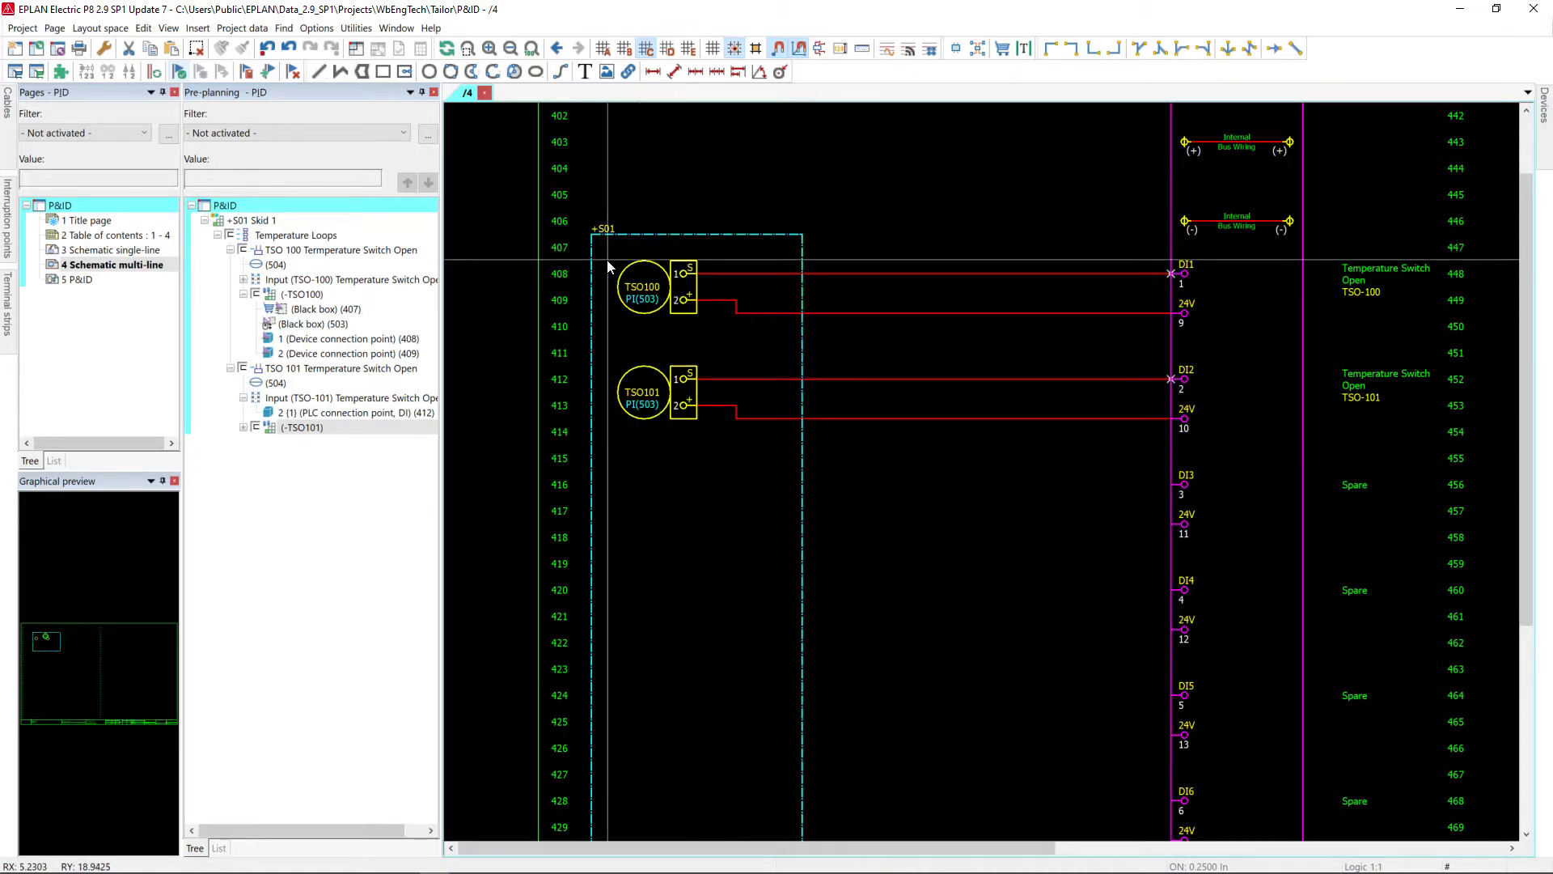
Check the displayed DT in the properties of the TSO100 black box, and examine both placed temperature switches in the +S01 box.
double_click(641, 291)
left_click_drag(171, 223, 127, 229)
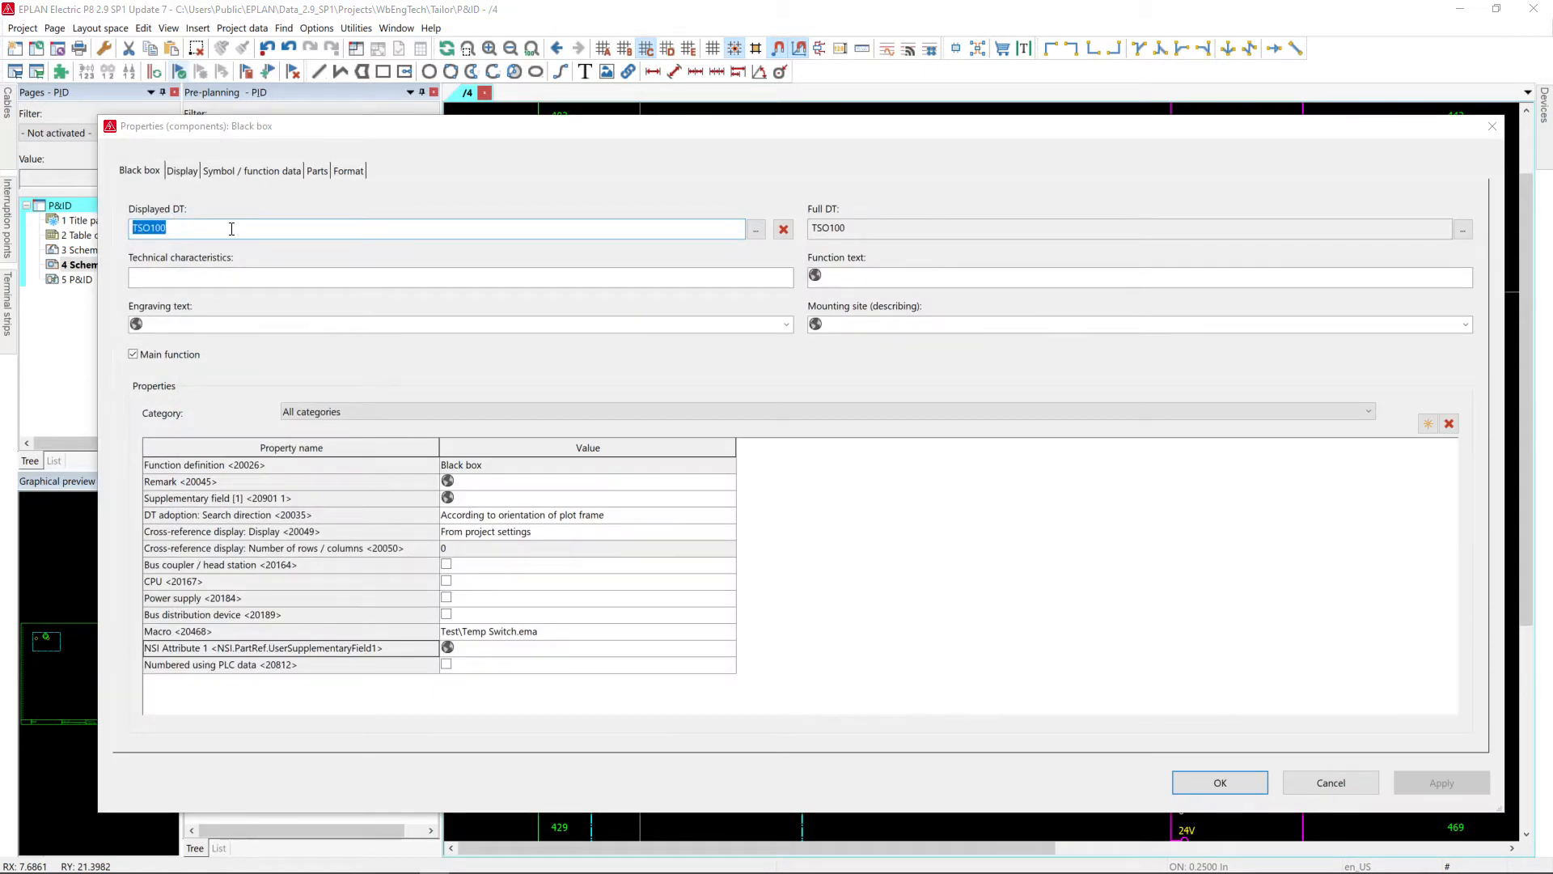
key("Return")
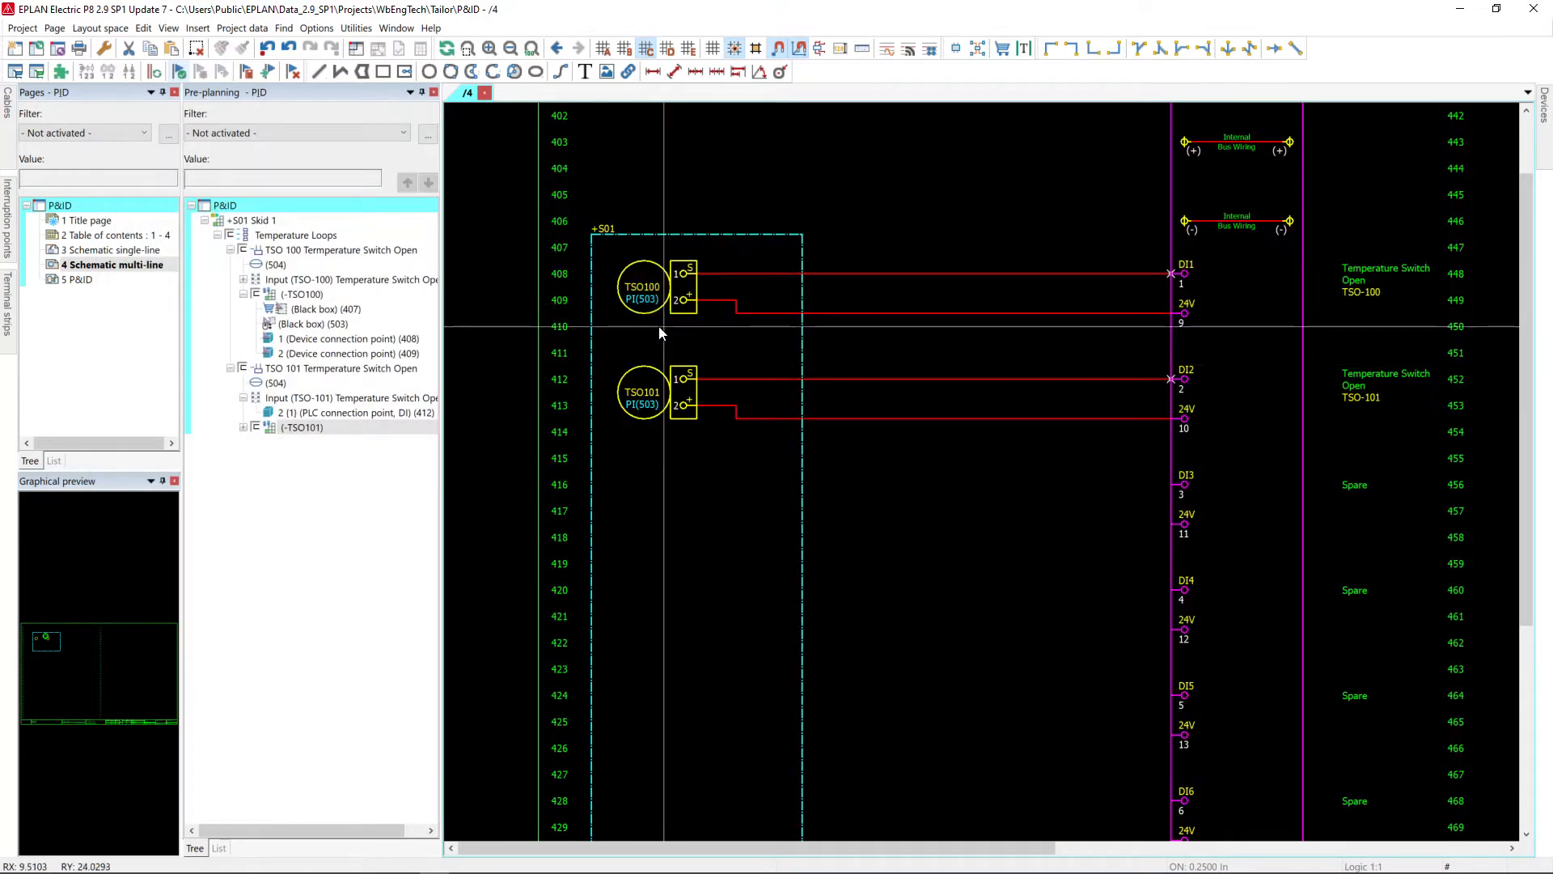
scroll(659, 327, "up", 2)
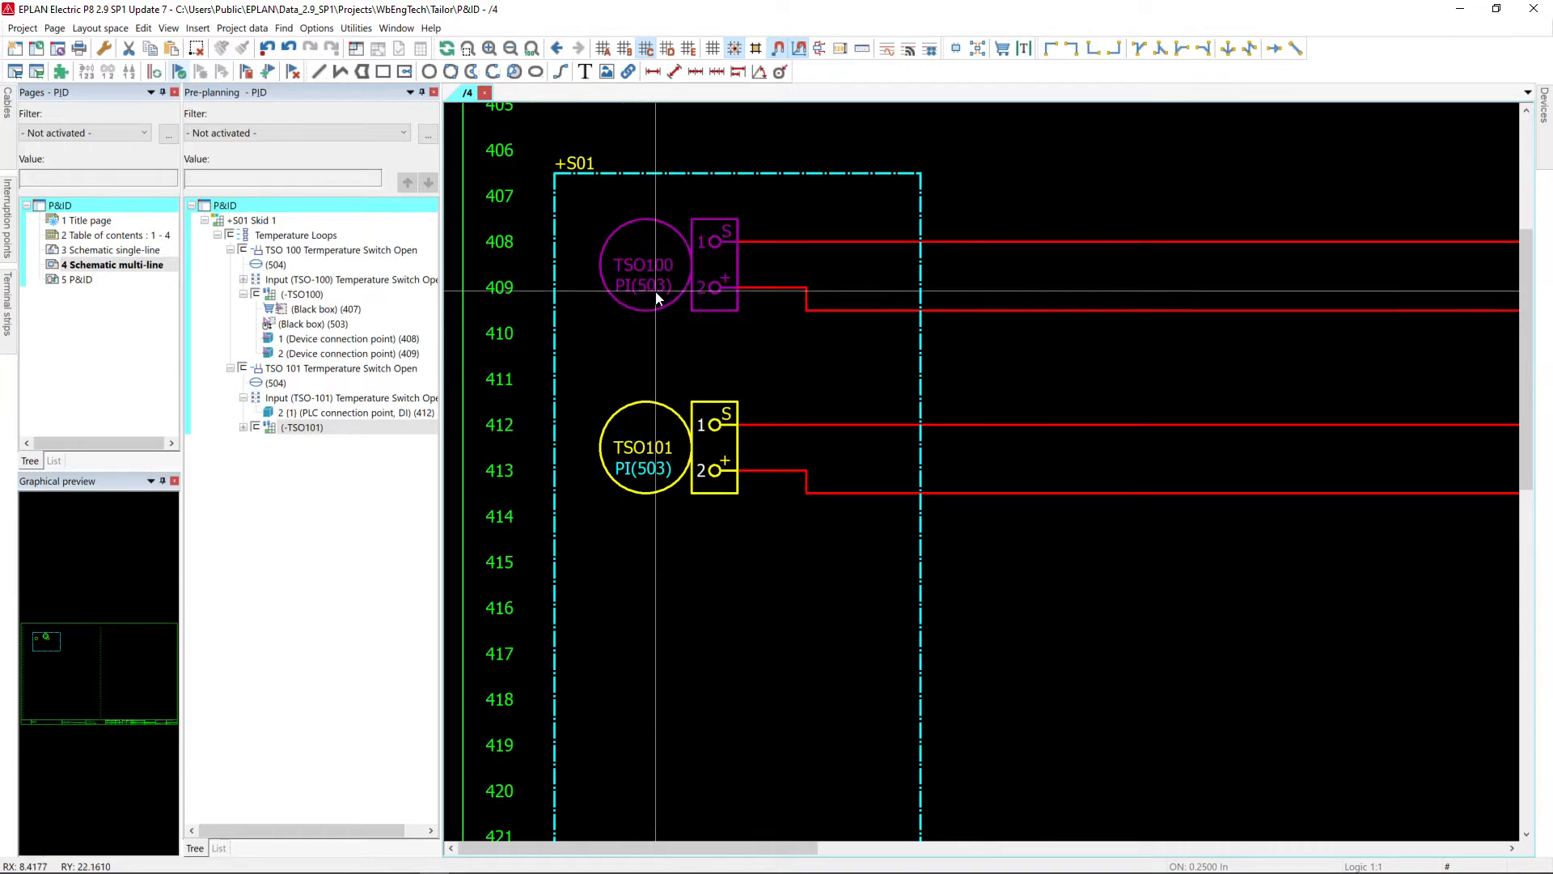
middle_click_drag(769, 421, 756, 568)
scroll(755, 569, "down", 2)
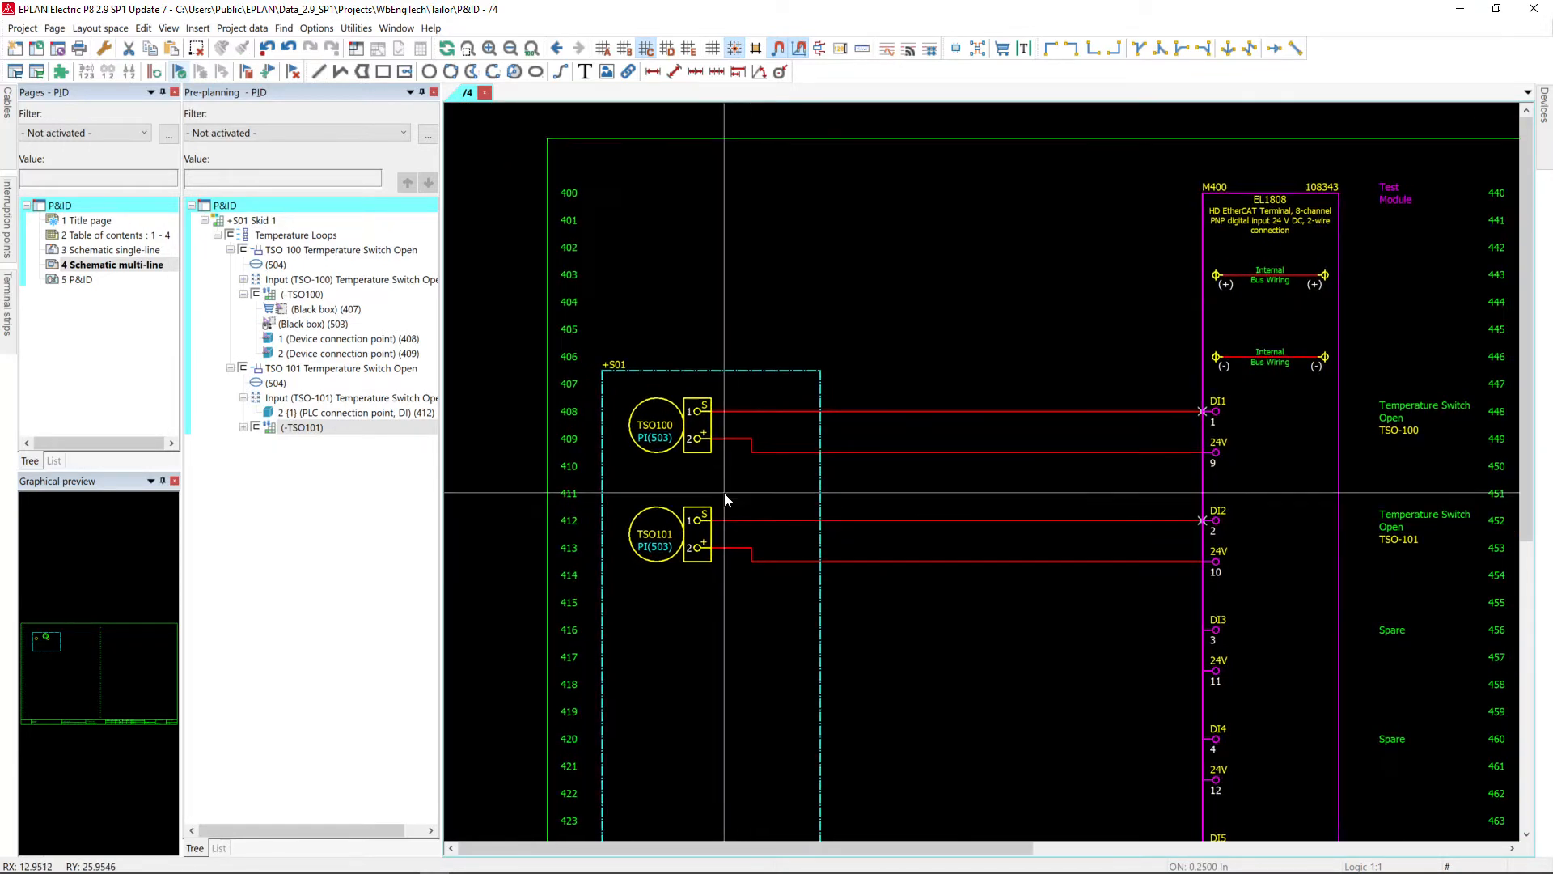
Follow the TSO100 cross-reference to the P&ID page, and return to the multi-line schematic through the cross-reference above TSO 101.
left_click(658, 442, "ctrl")
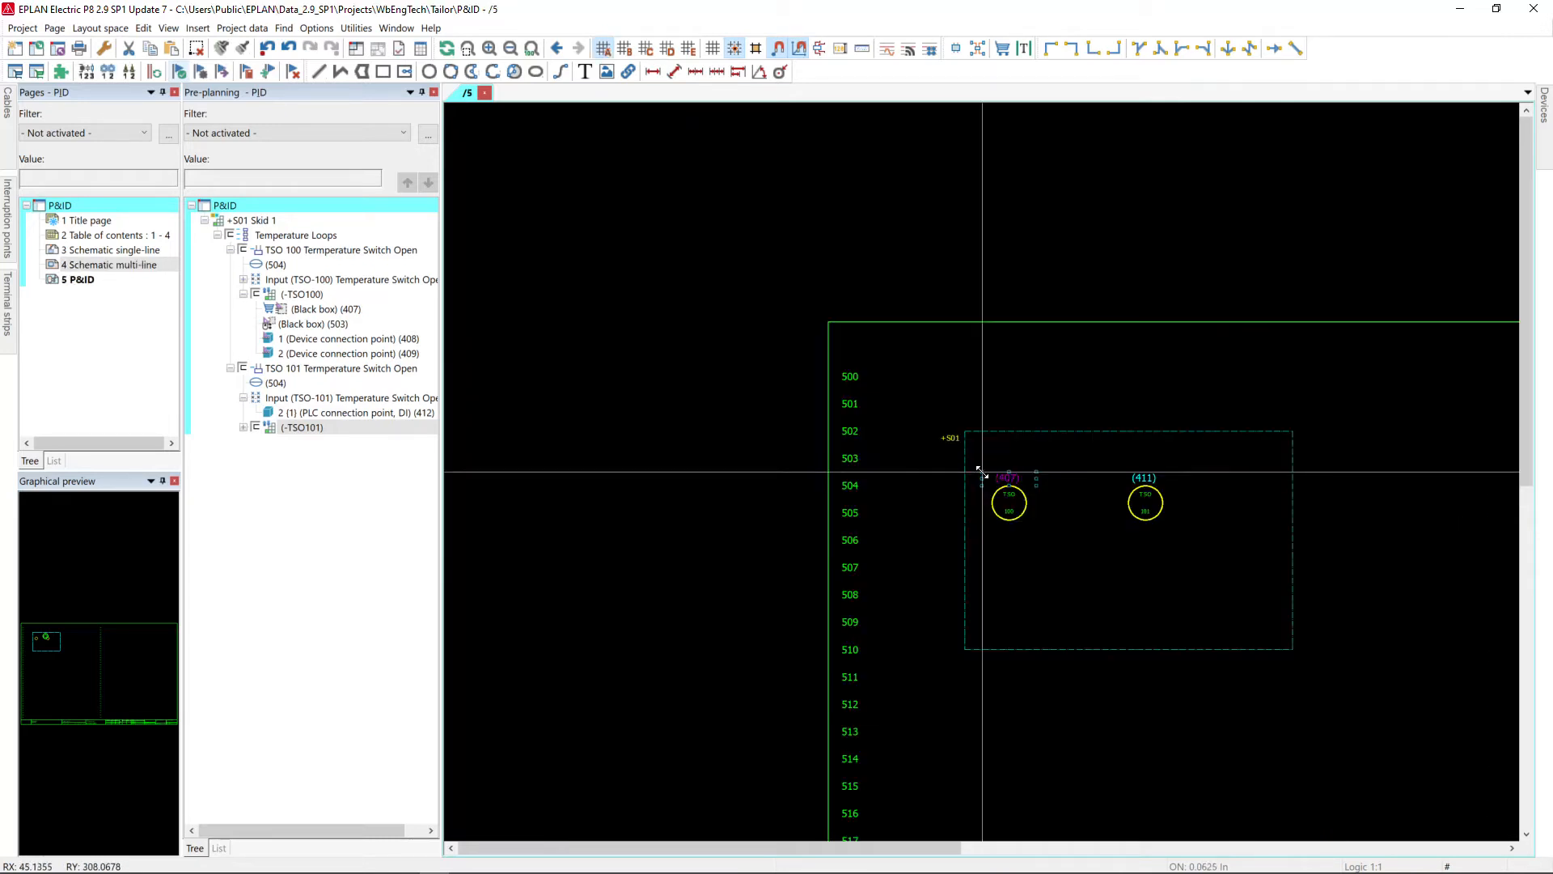
scroll(1079, 535, "up", 2)
middle_click_drag(1078, 536, 870, 519)
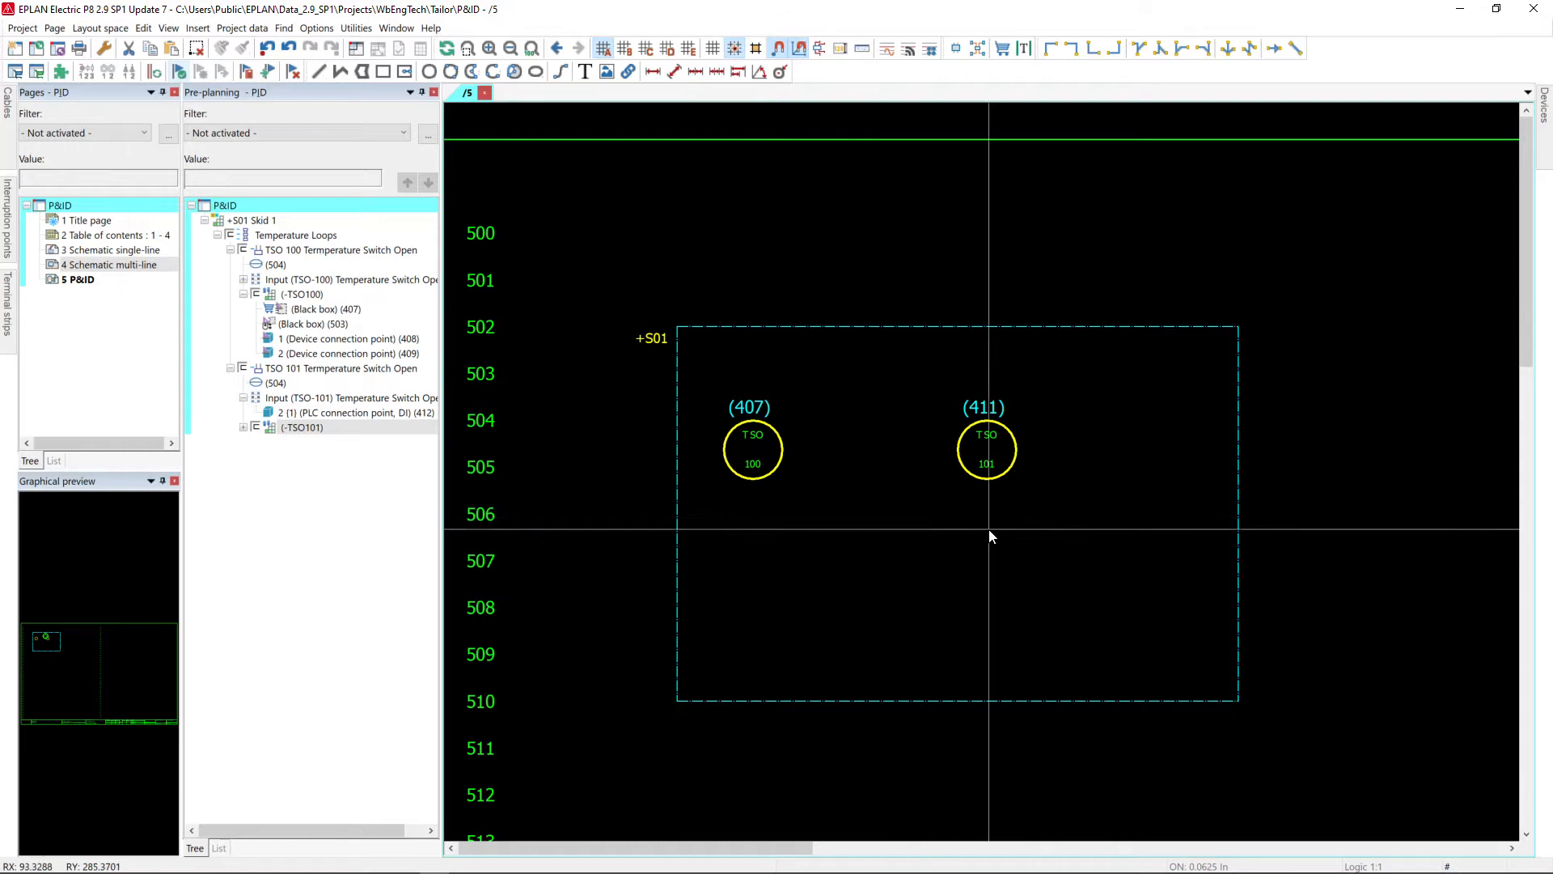
left_click(985, 411, "ctrl")
middle_click_drag(1225, 726, 851, 787)
scroll(822, 690, "down", 4)
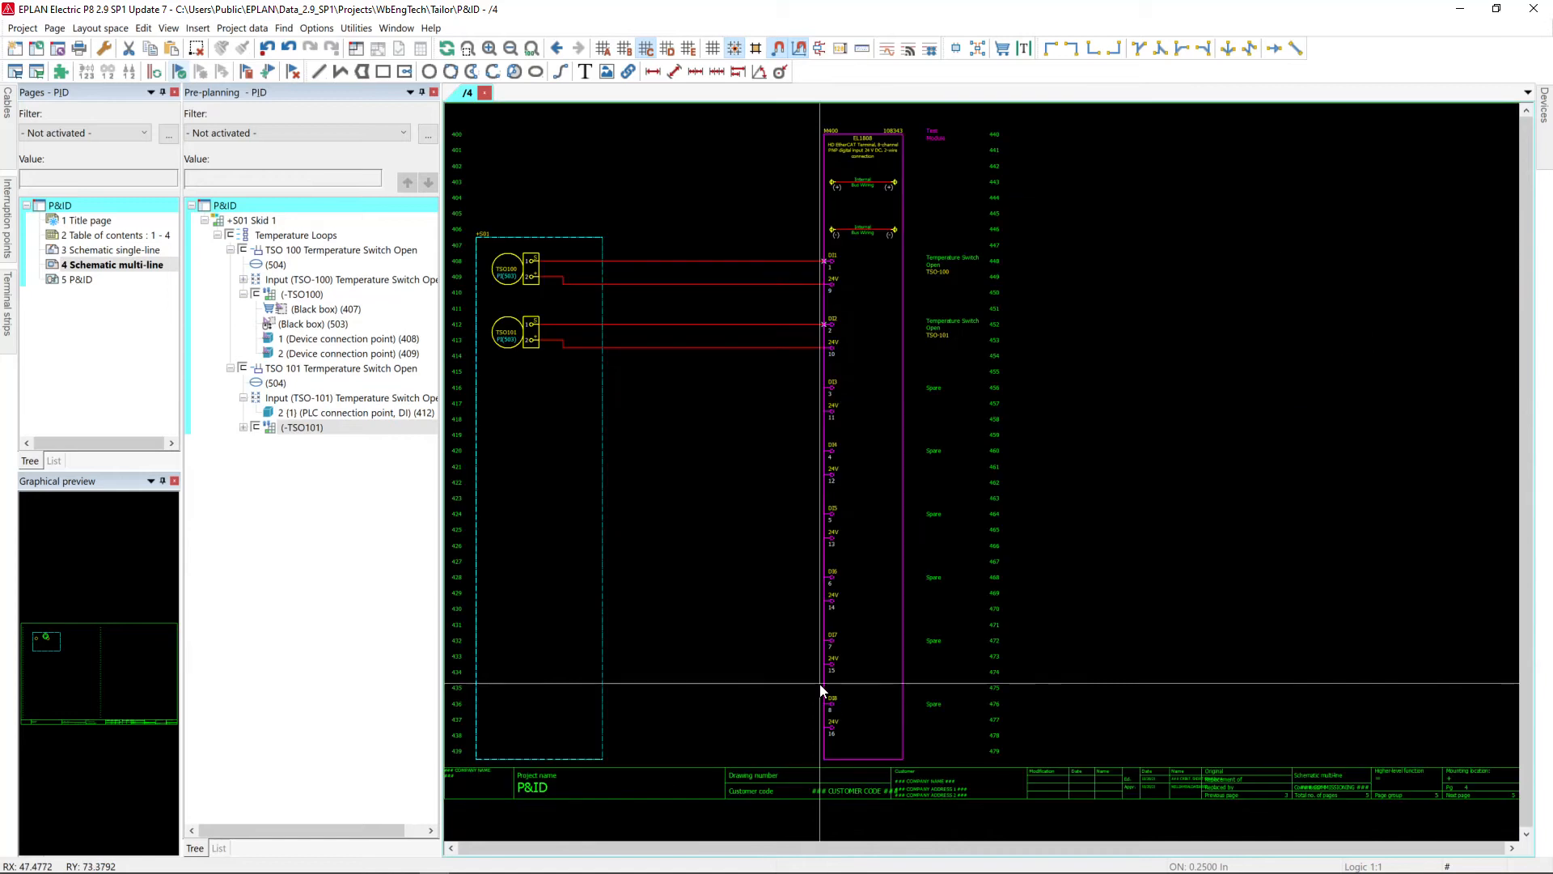